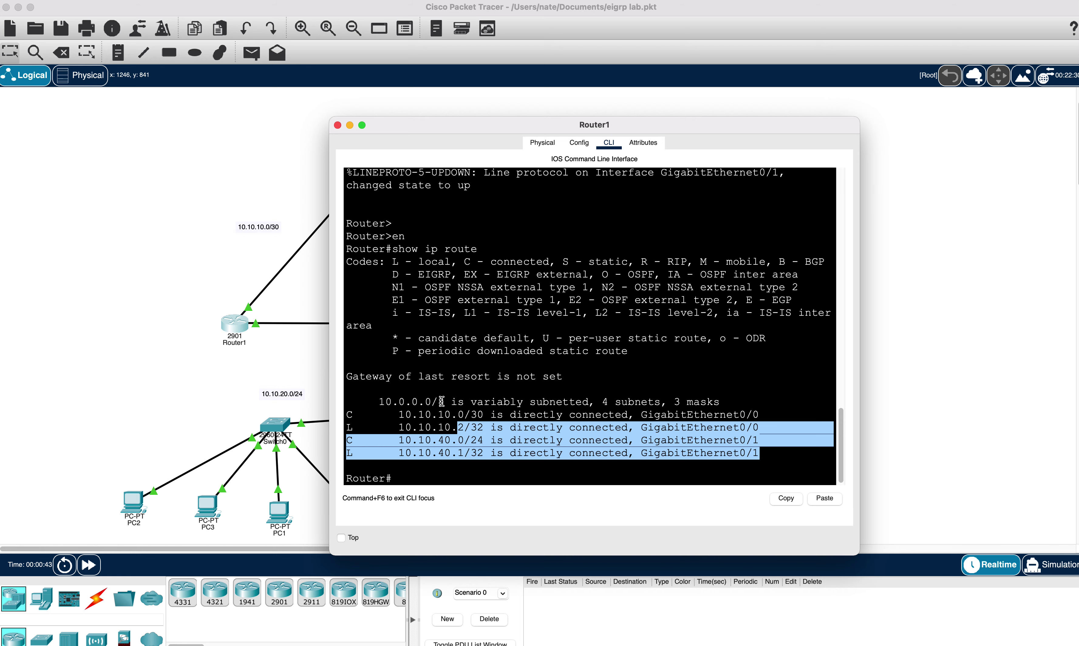
Step: Clear the highlighted route lines in Router1's console and shift its window slightly right
click(442, 401)
drag(440, 132, 456, 130)
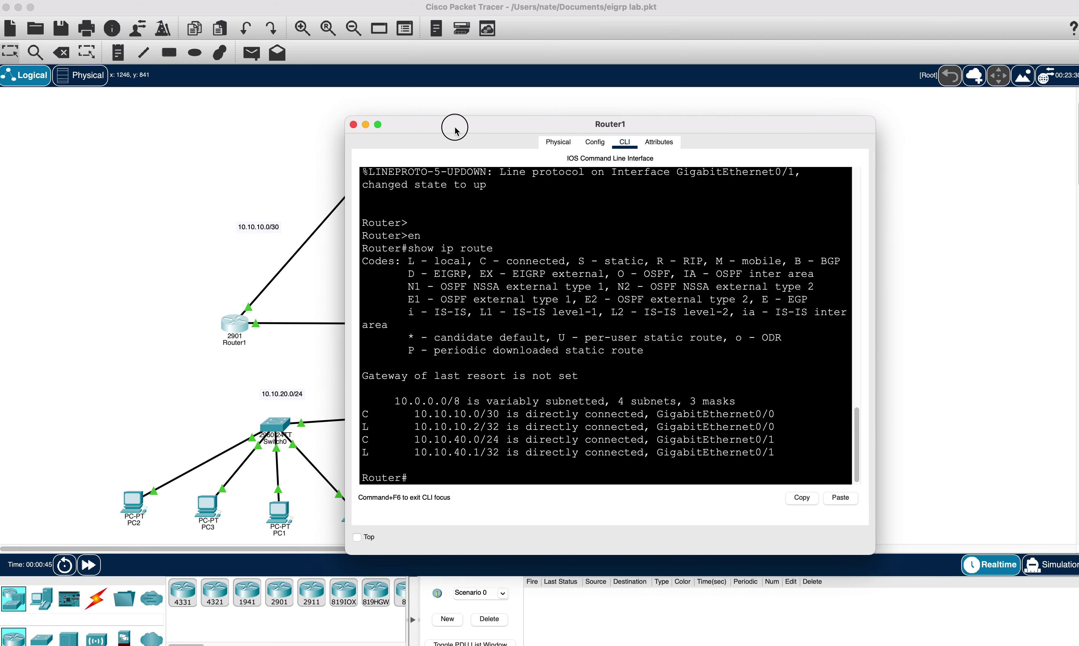
Step: Close Router1's window, then open Router2's CLI and enter privileged mode with en
click(354, 125)
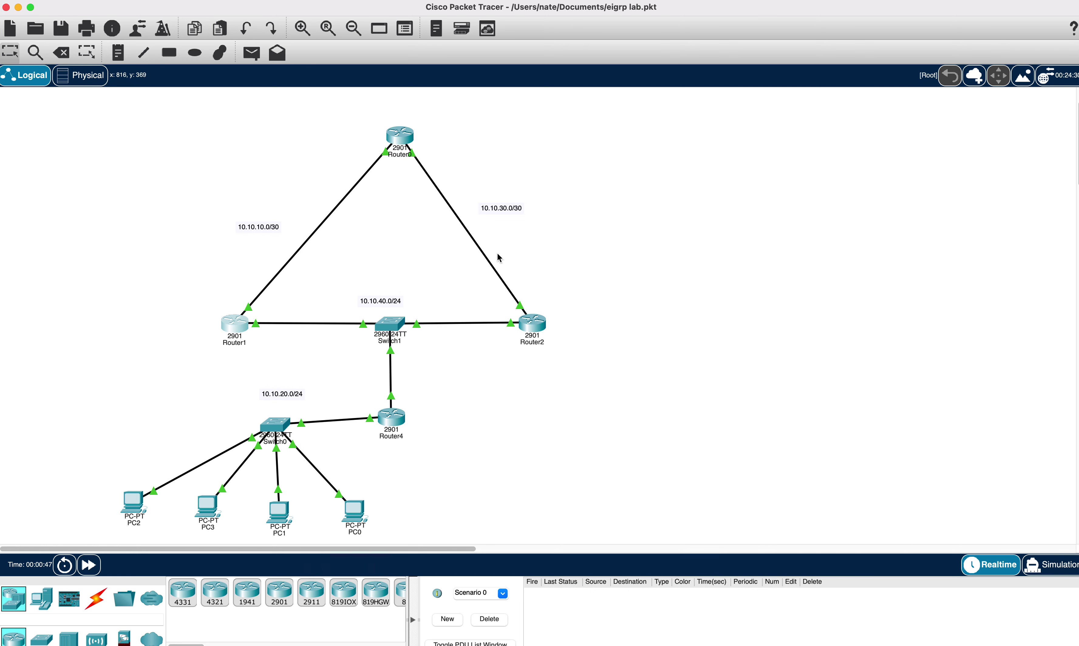
click(392, 138)
click(557, 146)
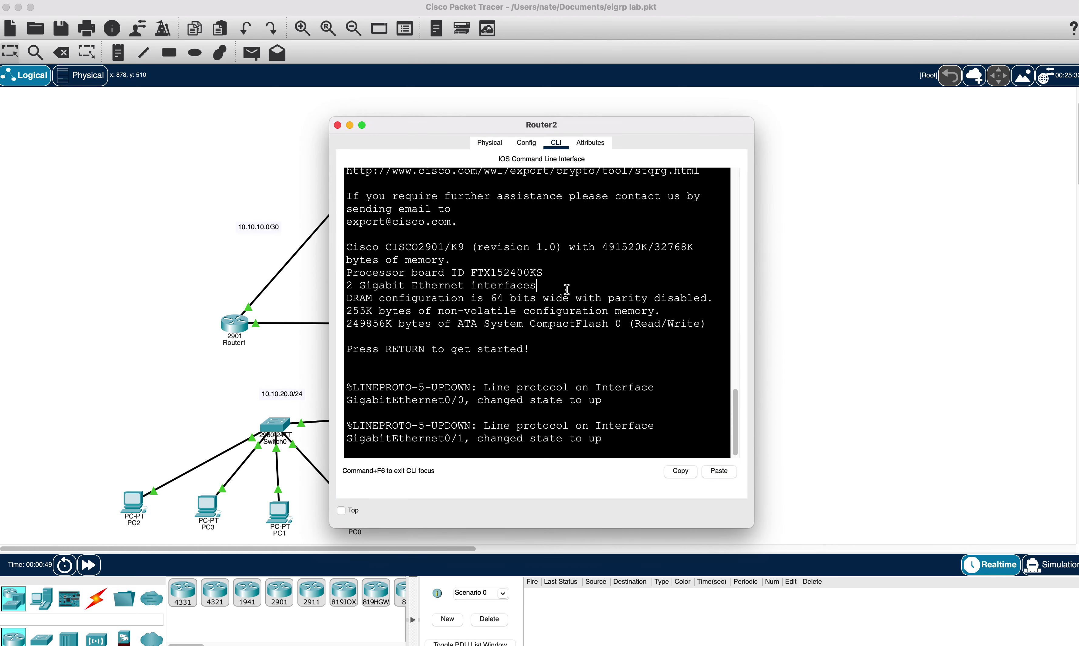
key(Return)
key(Return)
key(Return)
text(en)
key(Return)
Step: Show Router2's routing table and interface brief, enlarging the window so lines fit
text(show i)
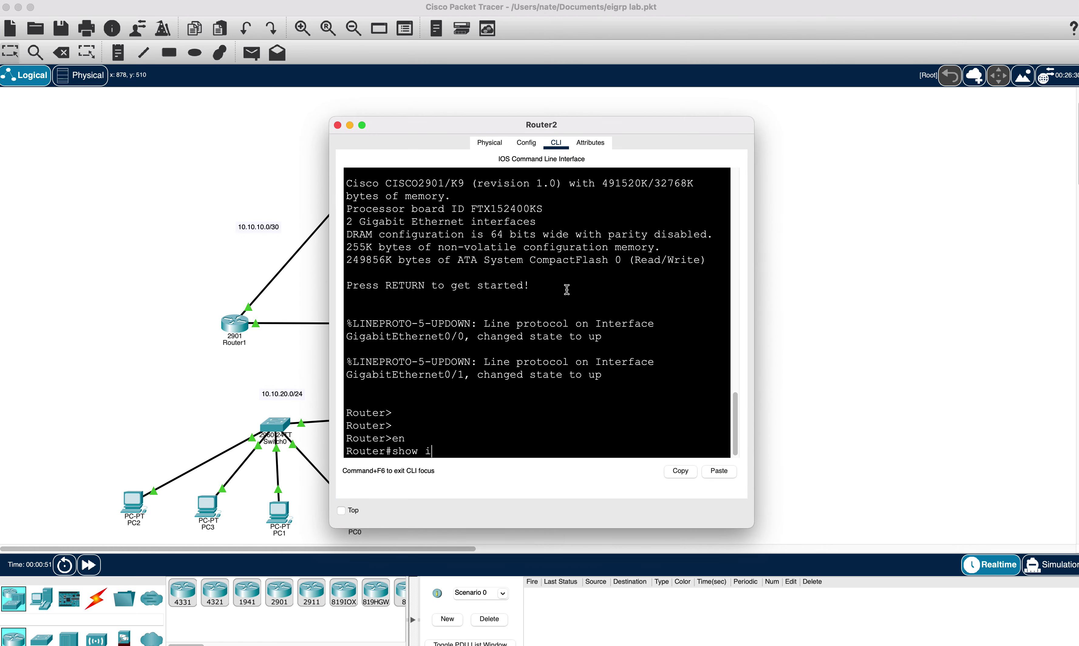
text(p route)
key(Return)
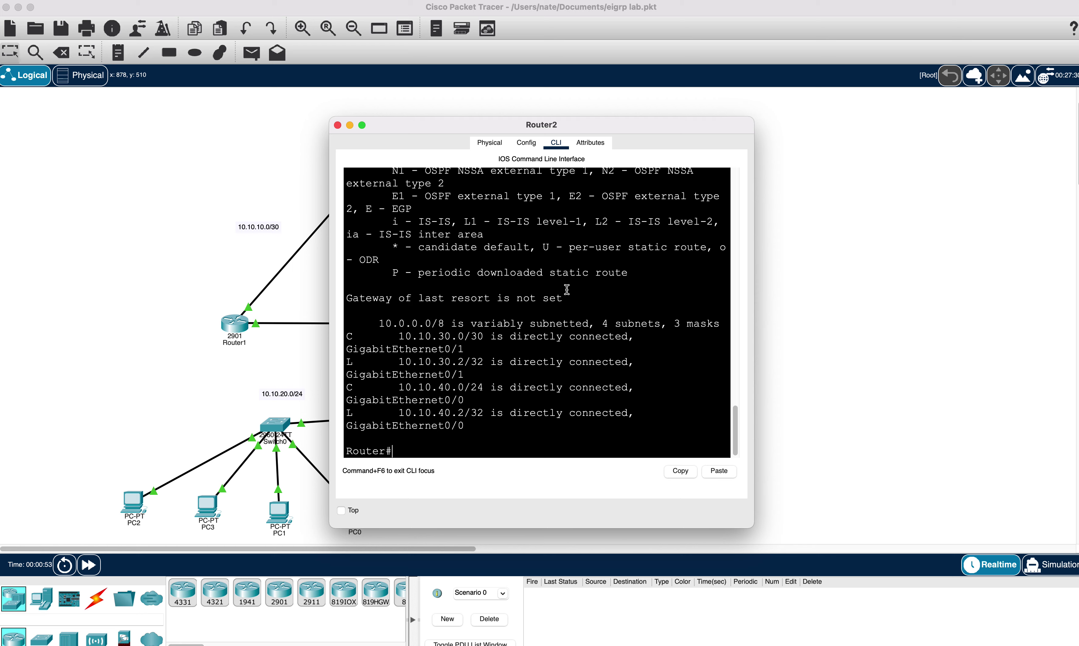
drag(753, 527, 898, 549)
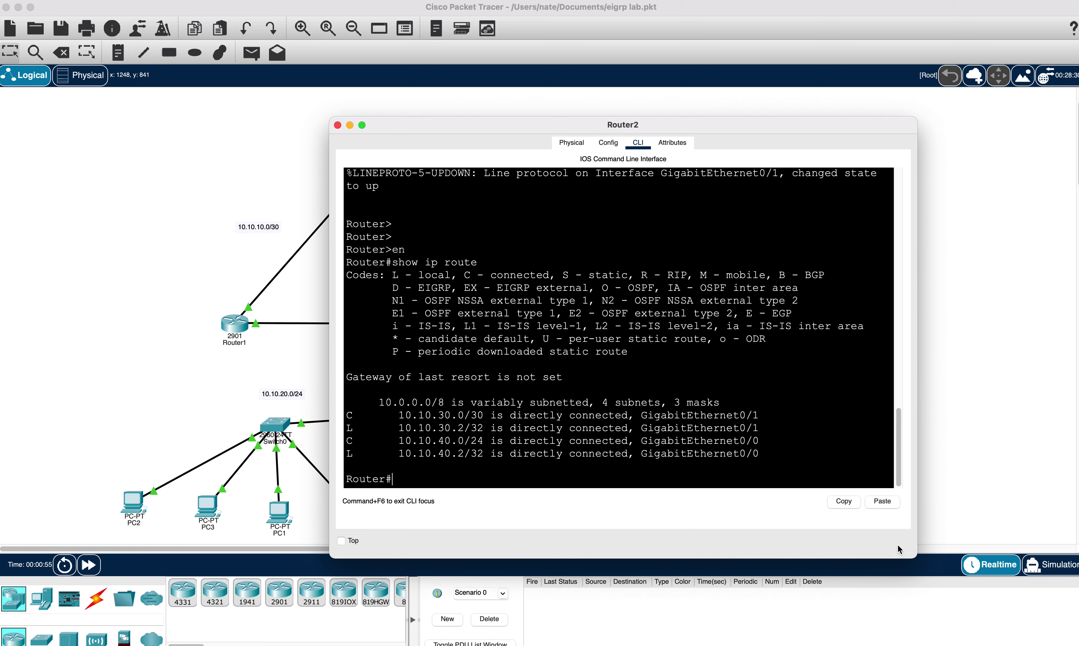
text(show ip int br)
key(Return)
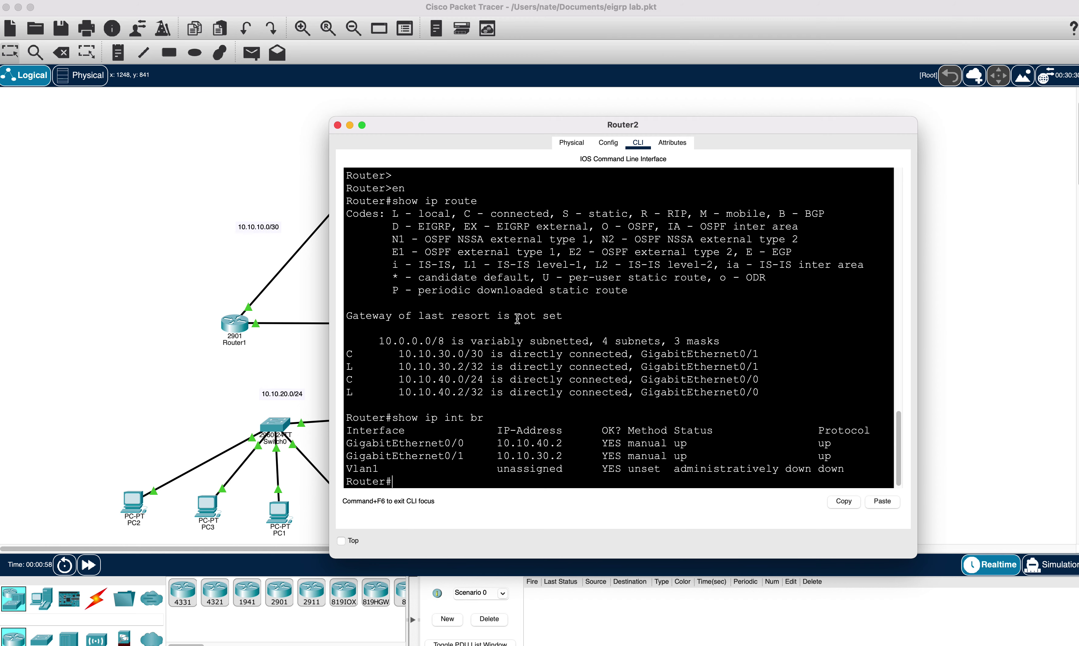
Step: Highlight the interface addresses 10.10.40.2/10.10.30.2 and route entries, then move Router2's window upper right
drag(562, 456, 504, 443)
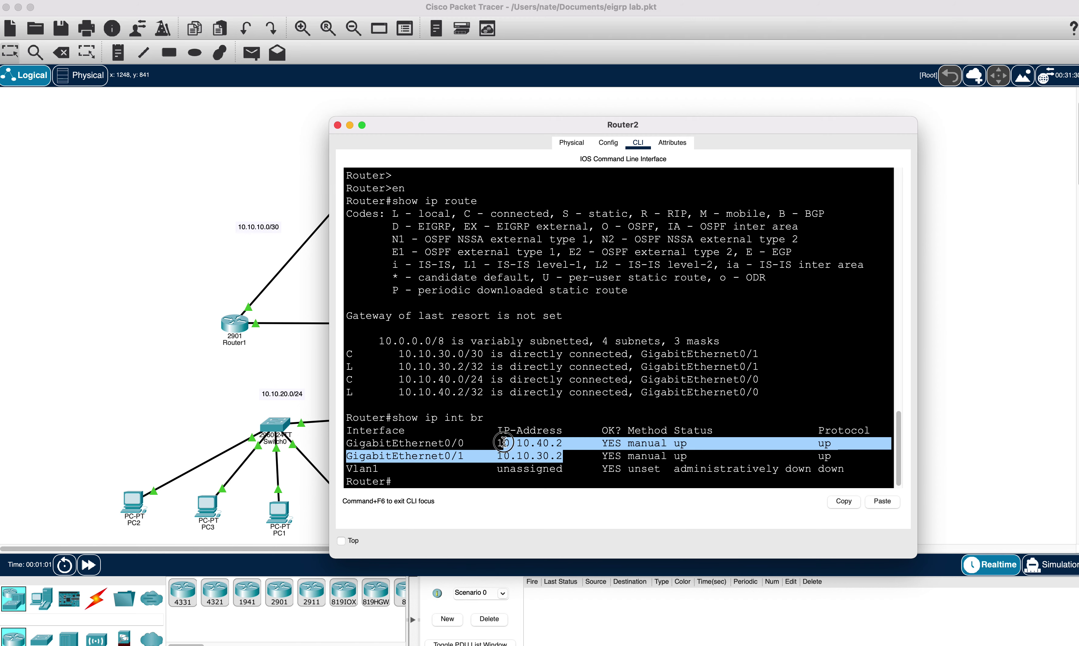
click(509, 390)
drag(783, 396, 405, 354)
drag(415, 115, 743, 45)
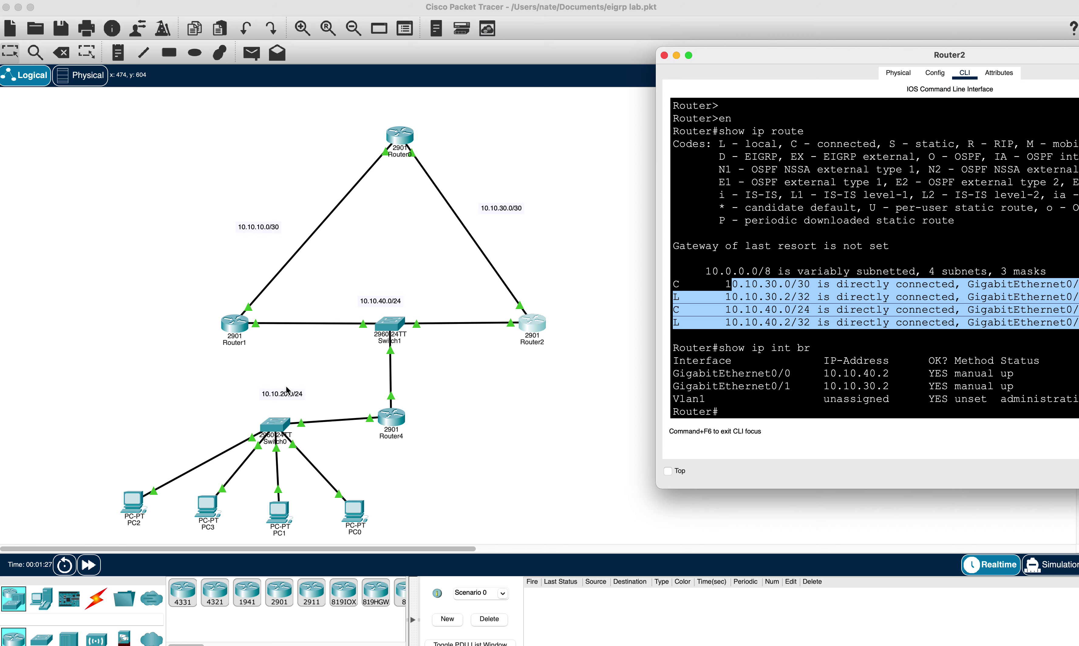
Step: Confirm PC1 shows IPv4 0.0.0.0 via ipconfig and Static addressing in Config, then close it
click(278, 511)
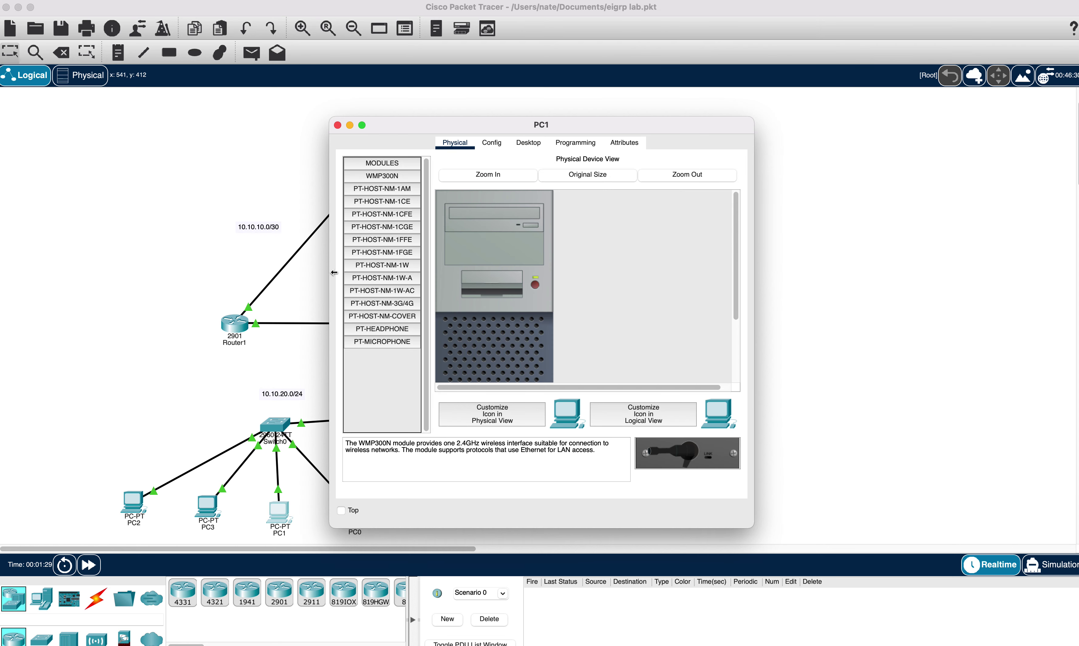
click(532, 146)
click(608, 192)
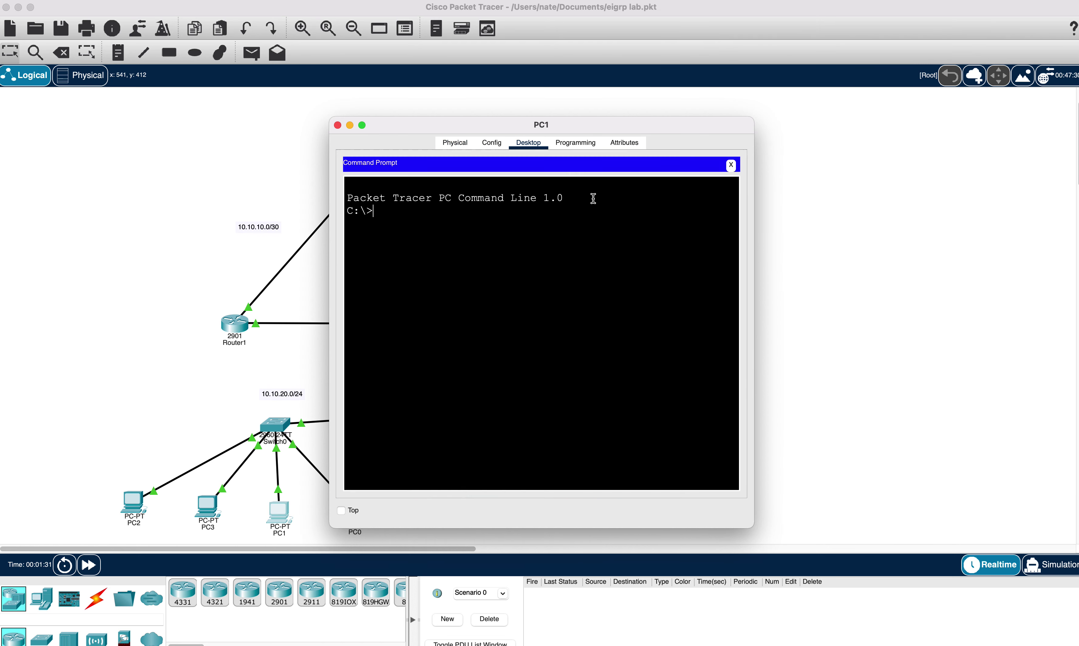
text(ipconfig)
key(Return)
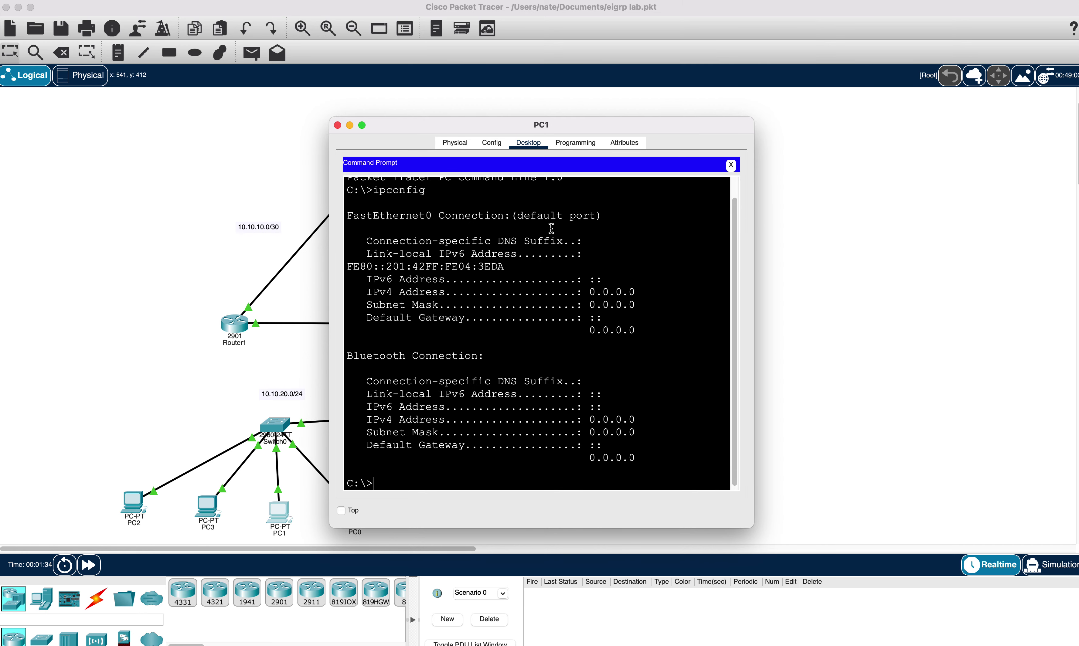
click(490, 143)
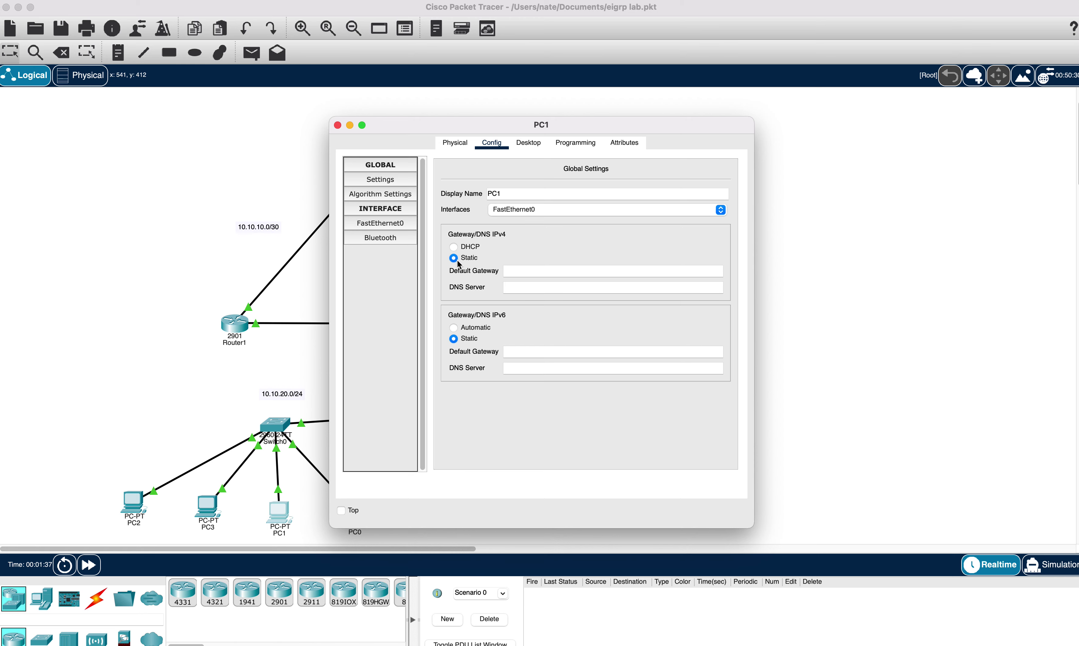
click(337, 125)
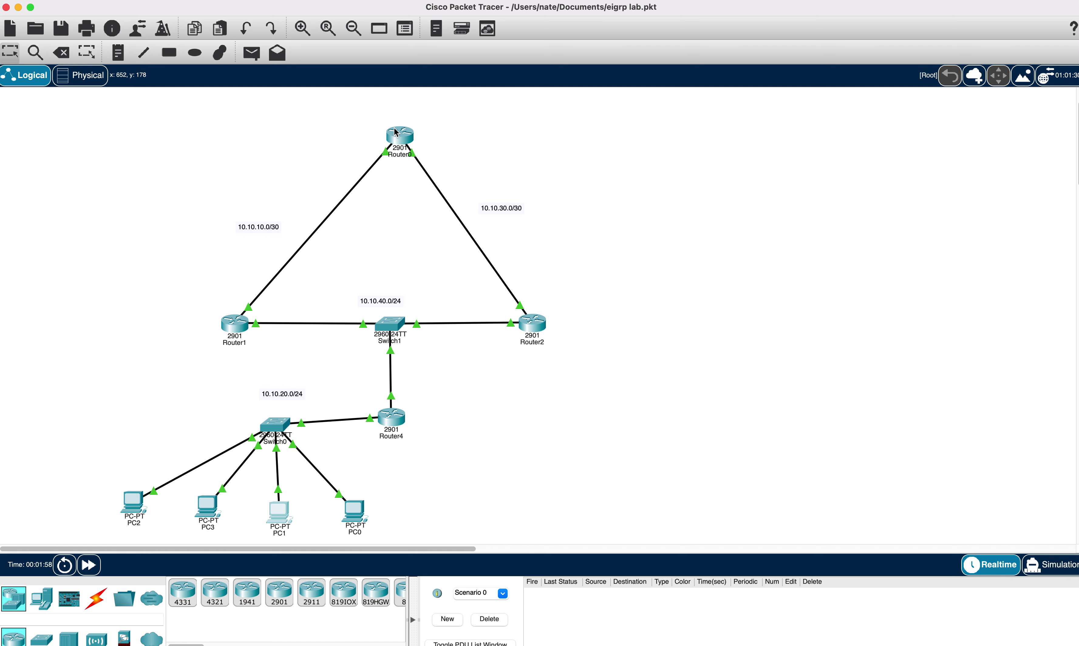
Step: Open Router0's CLI in an enlarged window on the right and enter privileged mode
click(413, 142)
click(555, 133)
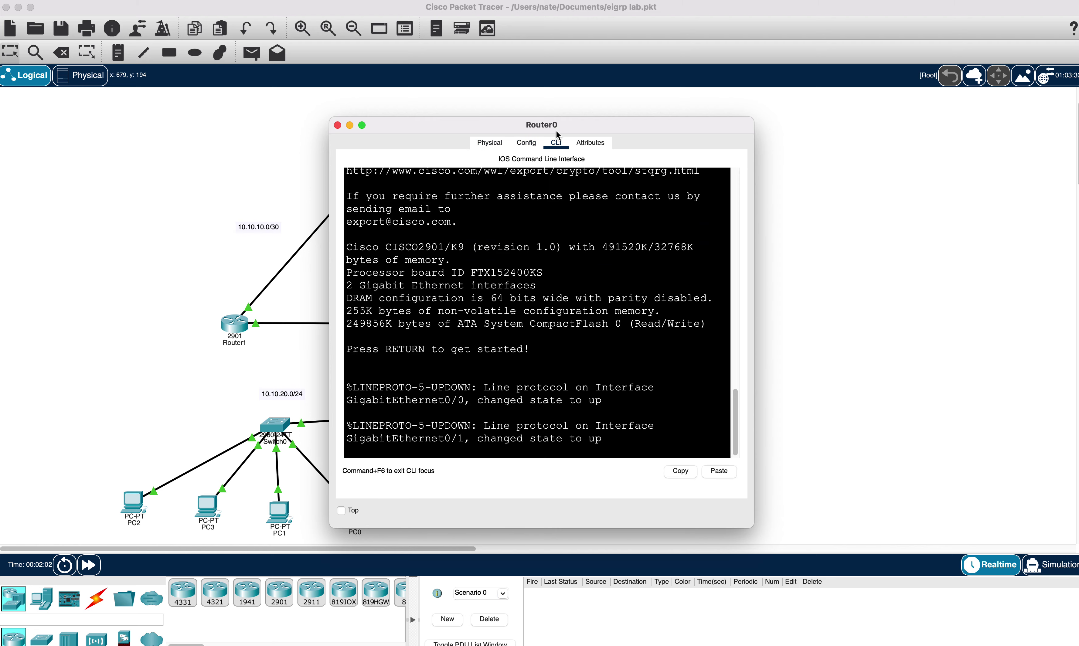
drag(555, 122, 668, 56)
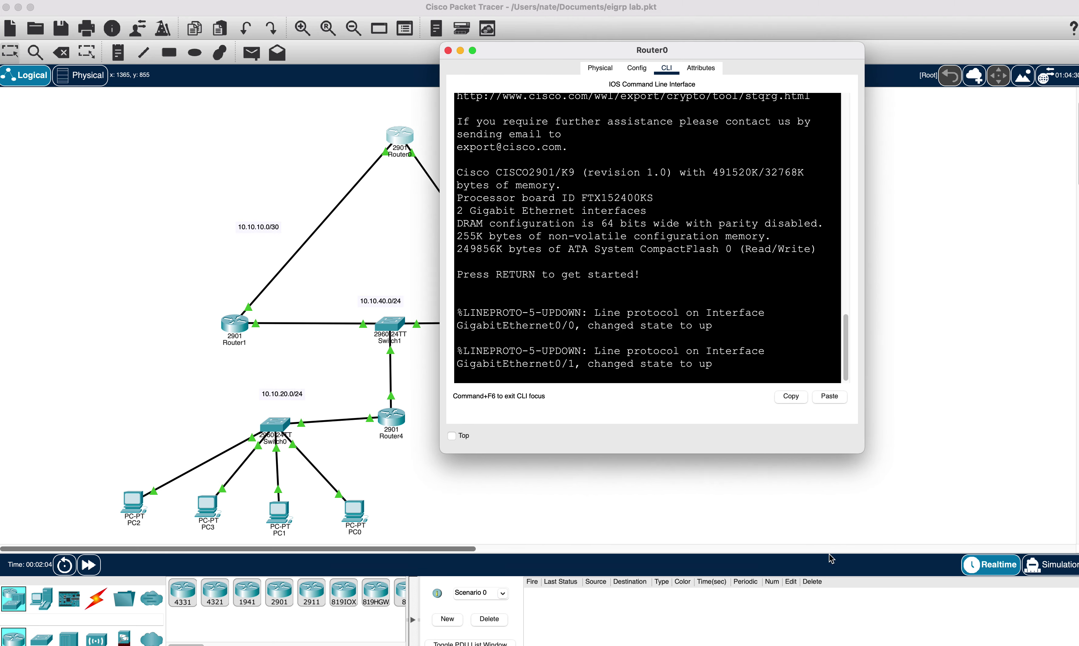
drag(852, 448, 1063, 475)
key(Return)
key(Return)
key(Return)
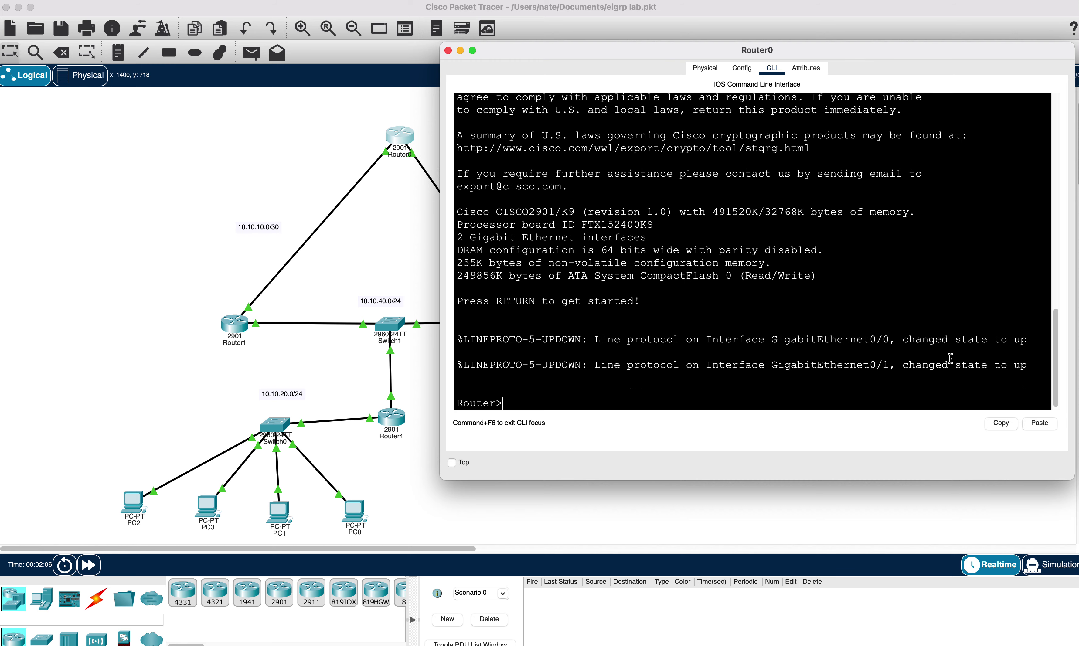
text(en)
key(Return)
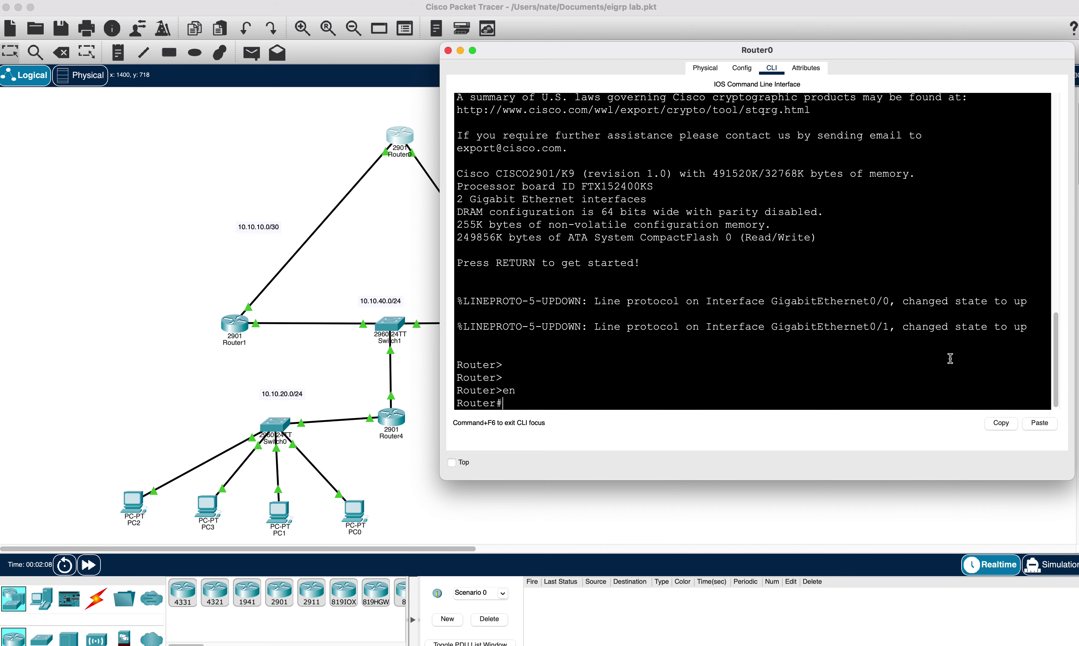
Step: Start EIGRP process 1 on Router0 and check interfaces with do show ip int br
text(conf t)
key(Return)
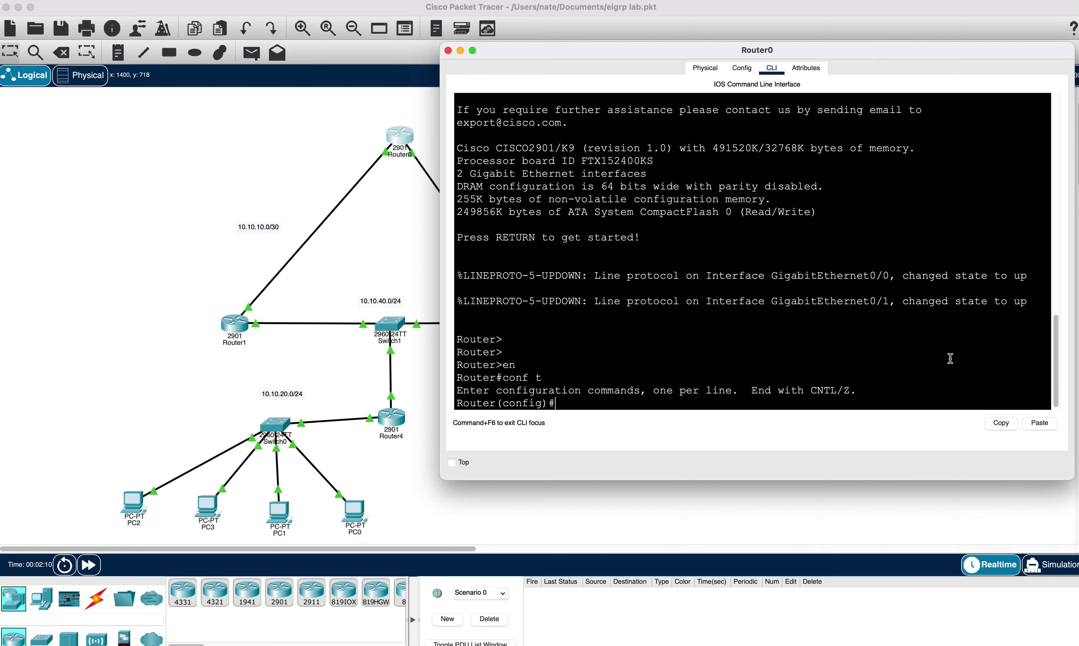
text(router eigrp 1)
key(Return)
key(Return)
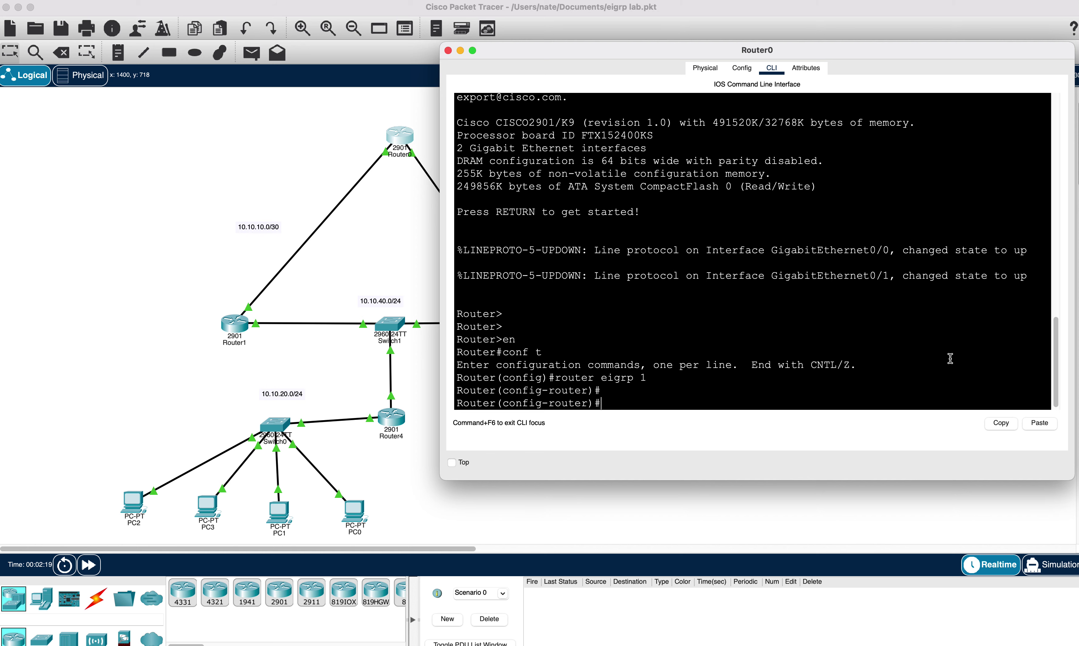
text(do show rip int)
key(BackSpace)
key(BackSpace)
key(BackSpace)
key(BackSpace)
key(BackSpace)
text(ip int br)
key(Return)
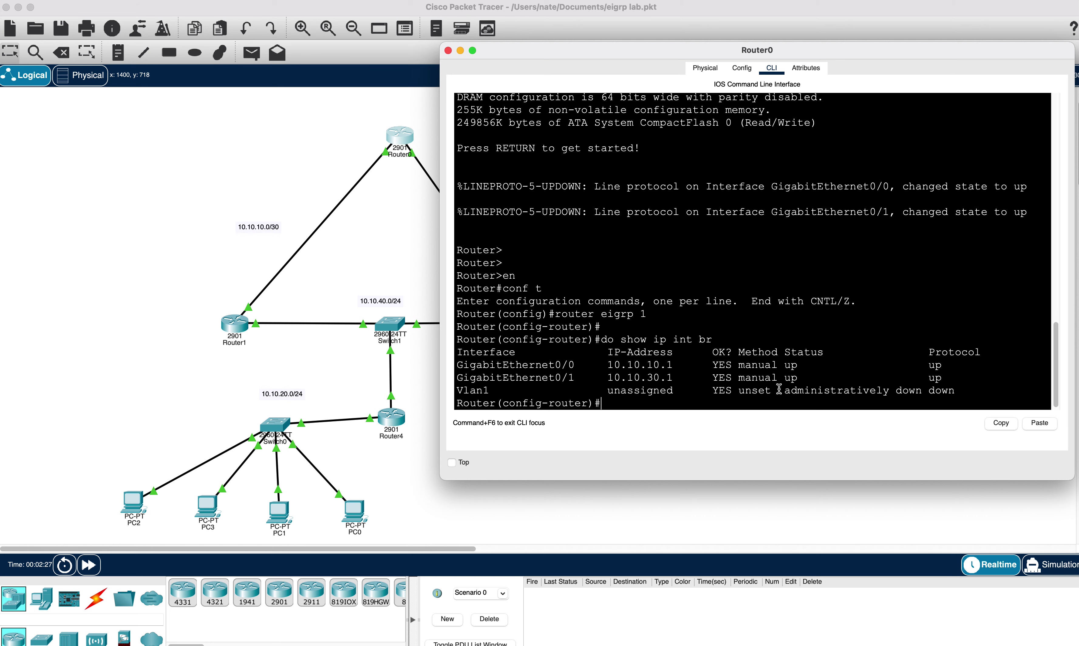
Step: Advertise networks 10.10.10.0 and 10.10.30.0 with mask 255.255.255.252 in EIGRP 1
text(network 10.10.10.0 255.255.25)
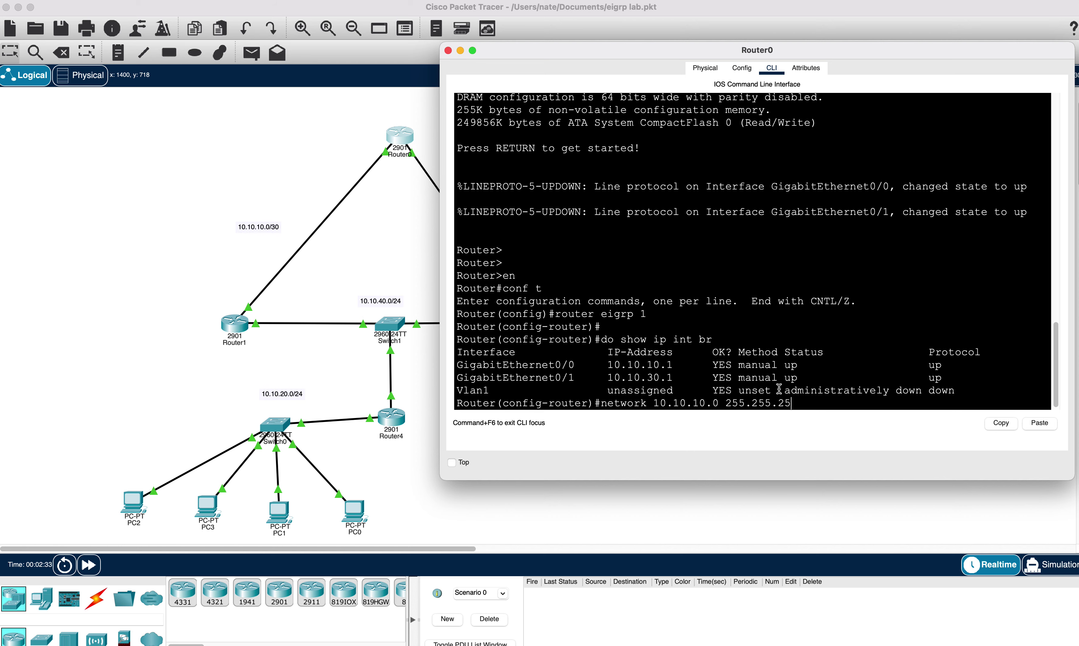
text(5.252)
key(Return)
text(network )
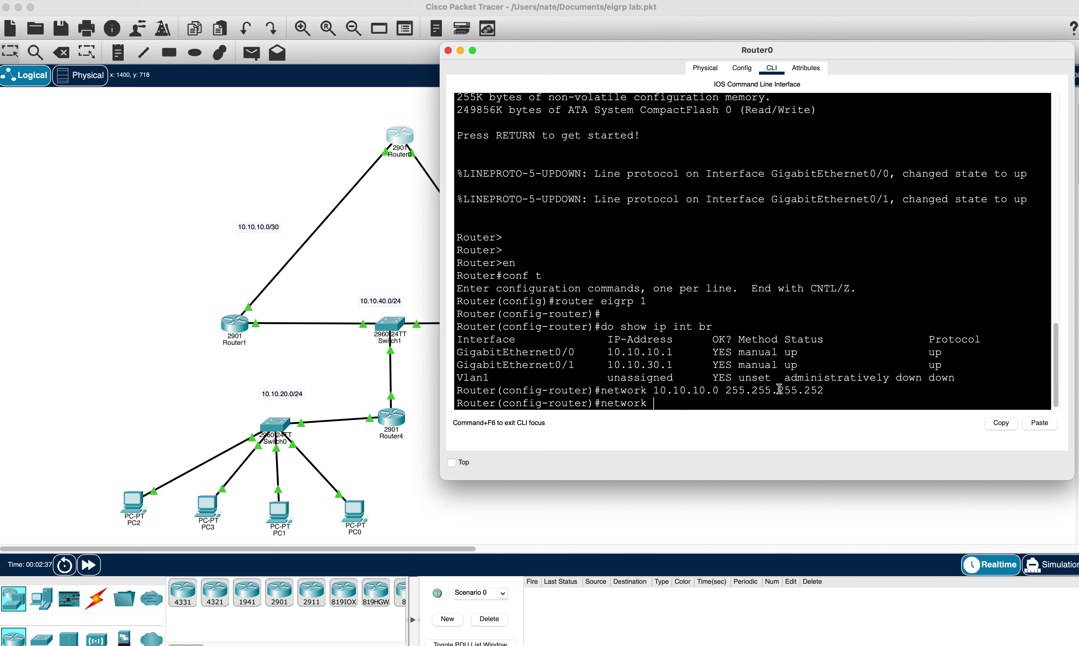
text(10.10.30.0 255.255.255.252)
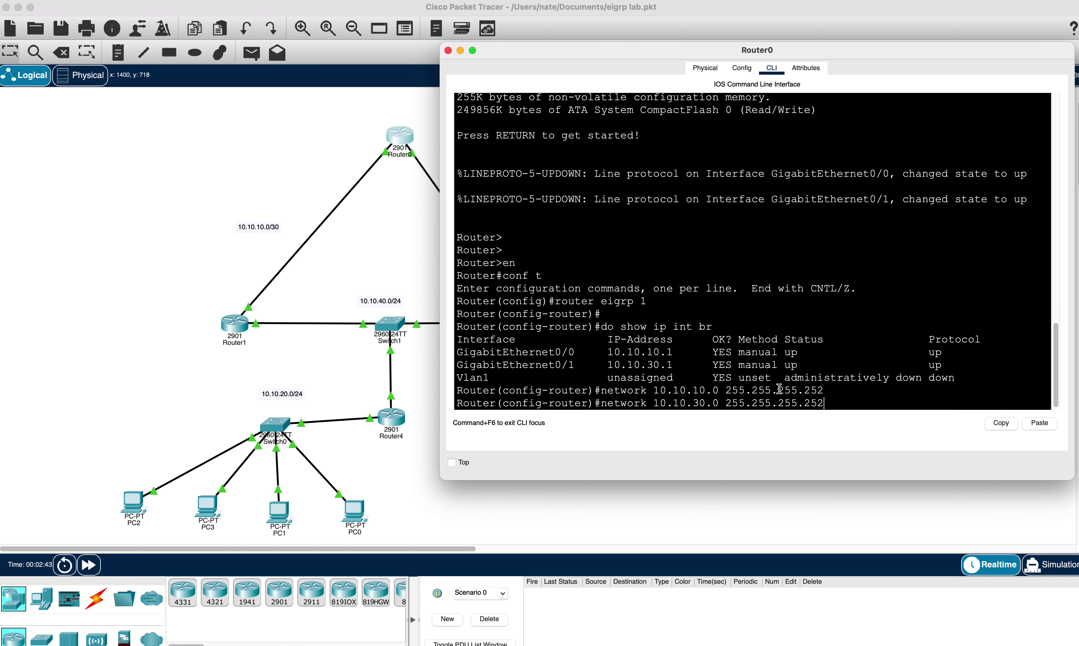
key(Return)
key(Return)
key(Return)
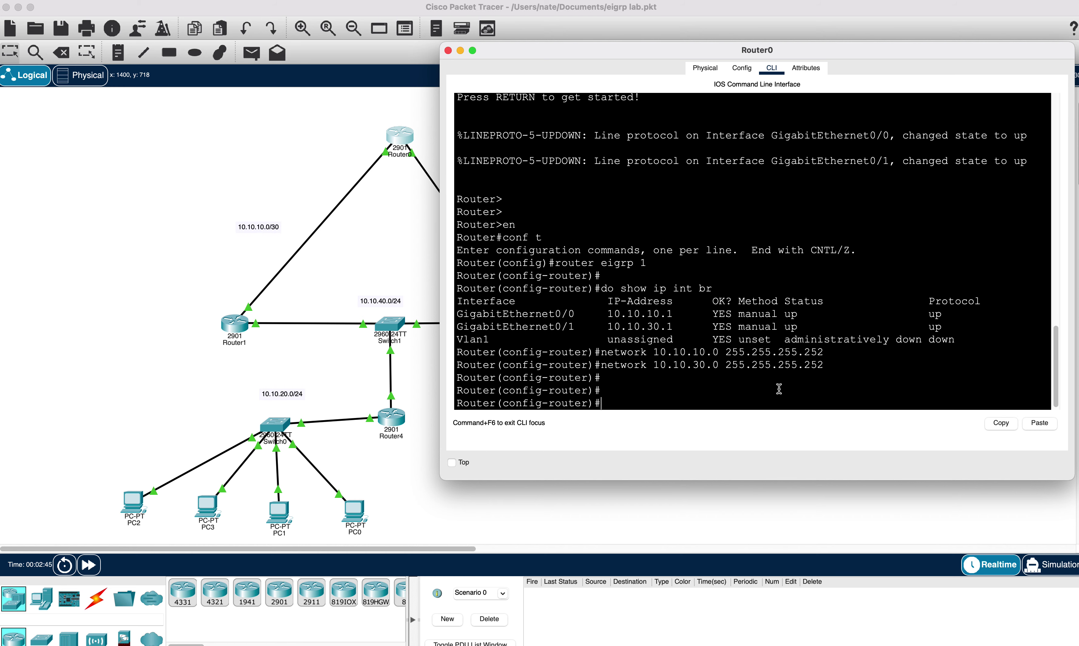
Step: Leave configuration mode with end, query show ip eigrp ?, and bring the topology forward
text(do sho)
key(BackSpace)
key(BackSpace)
key(BackSpace)
text(ex)
key(BackSpace)
text(dn)
key(Return)
key(Return)
key(Return)
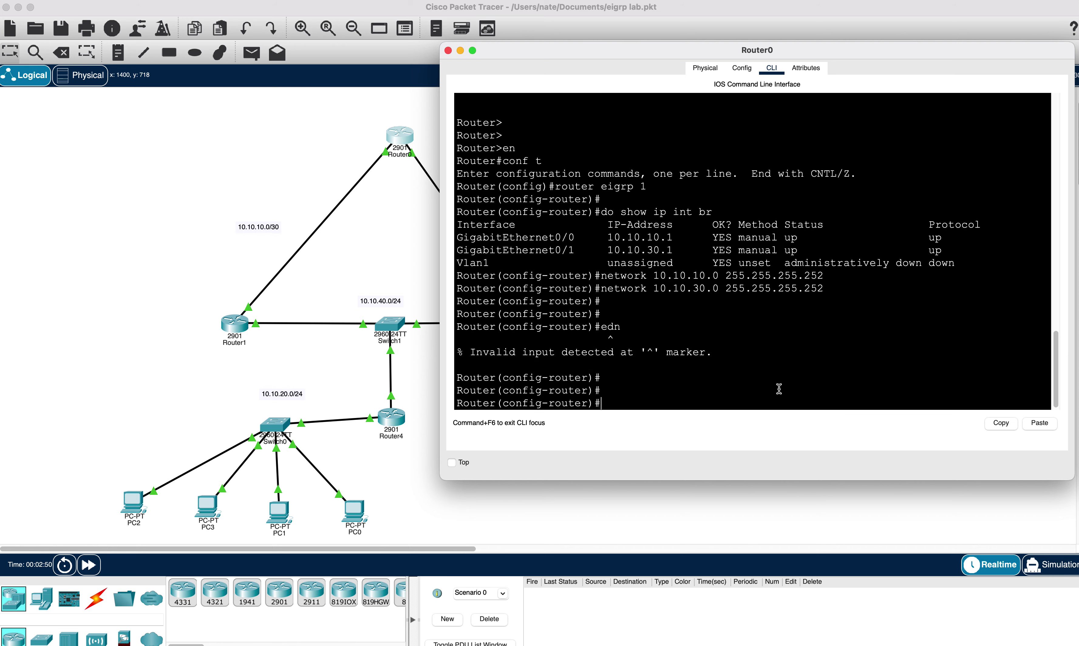
text(end)
key(Return)
text(show)
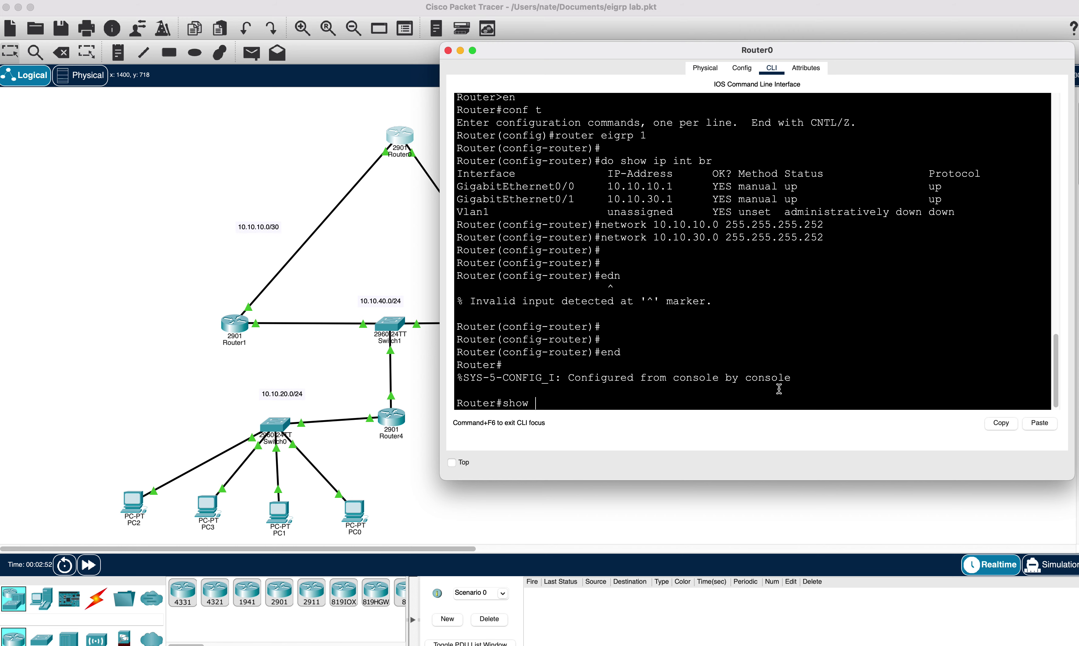
text( ip eigrp ?)
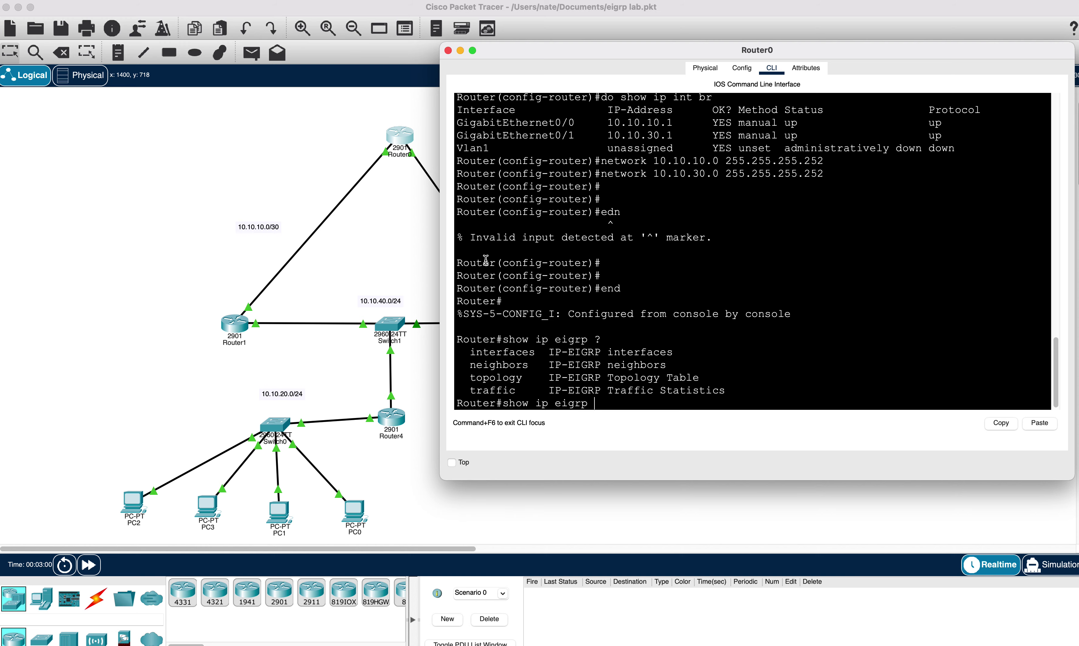
click(418, 268)
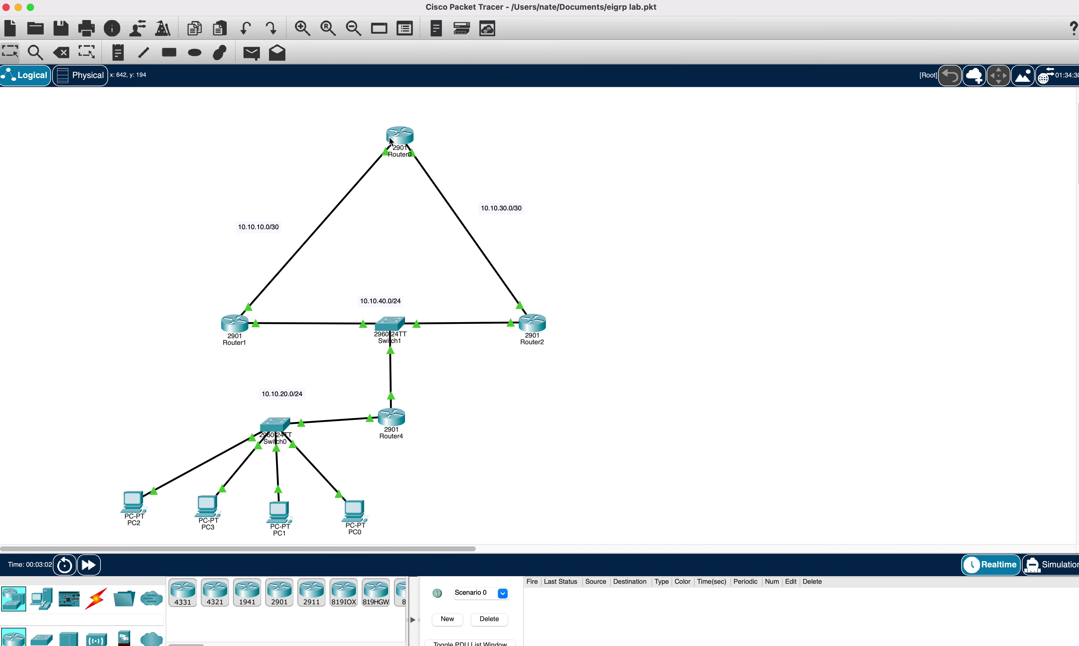
Step: Bring Router1's console to the front and position it to the right of the topology
click(399, 136)
click(240, 329)
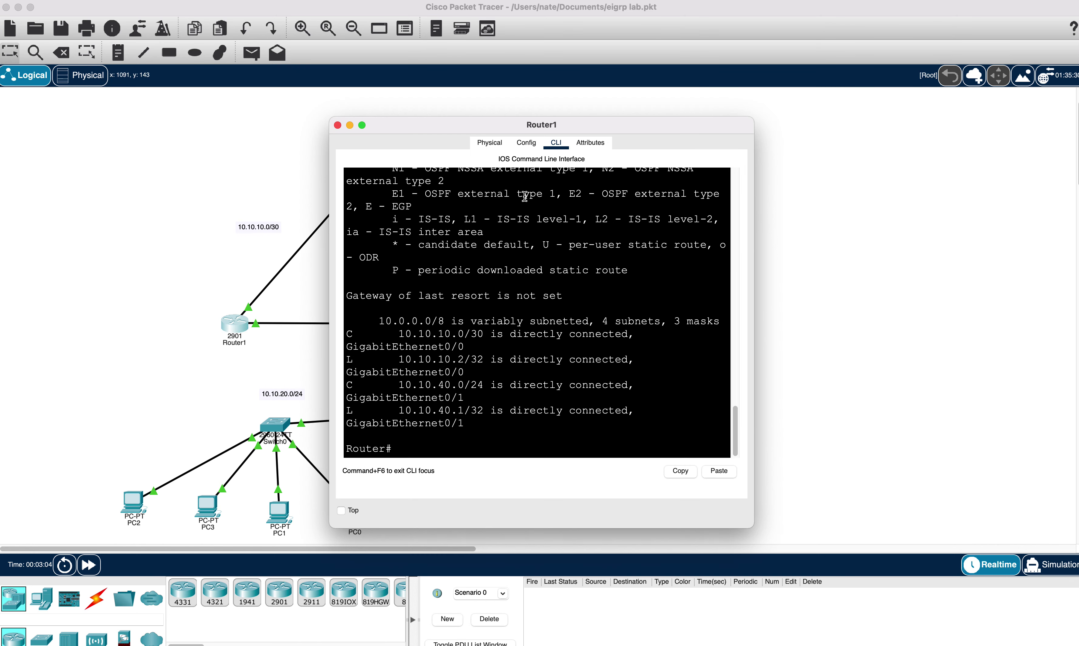
drag(558, 124, 271, 153)
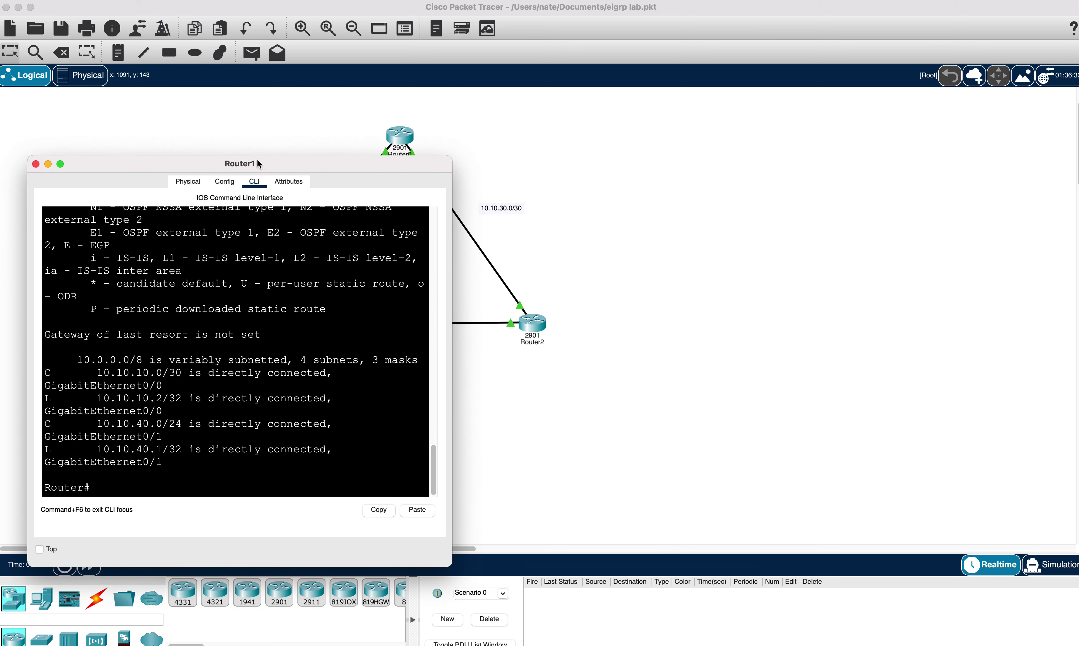
click(401, 149)
click(244, 327)
drag(271, 172, 705, 152)
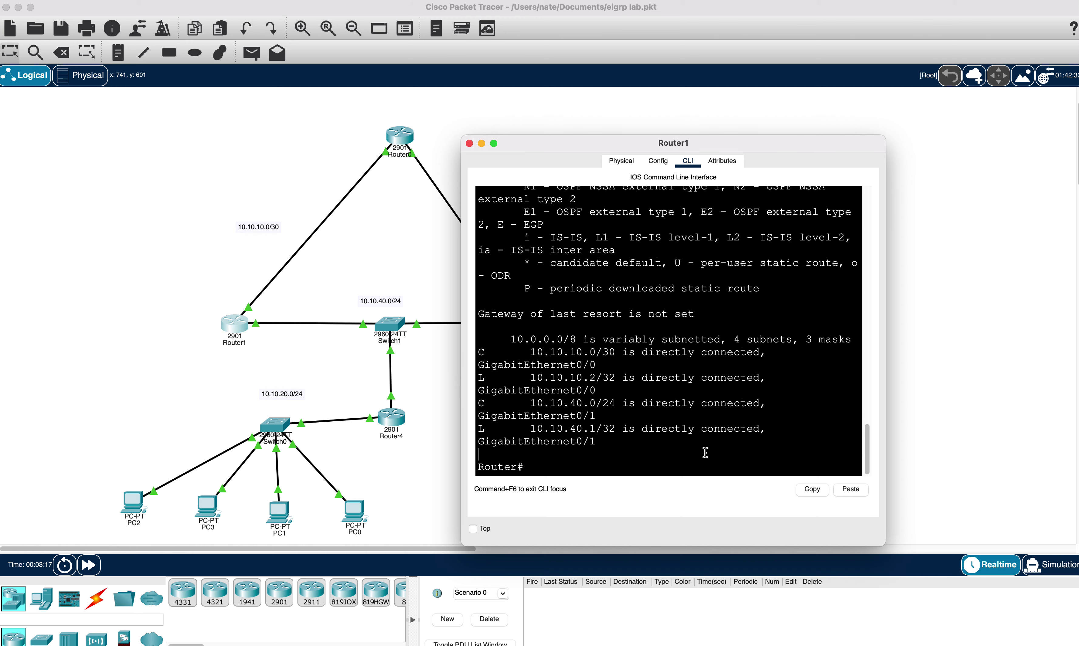
Step: Enter global configuration on Router1 and list interfaces with do show ip int br
text(conf t)
key(Return)
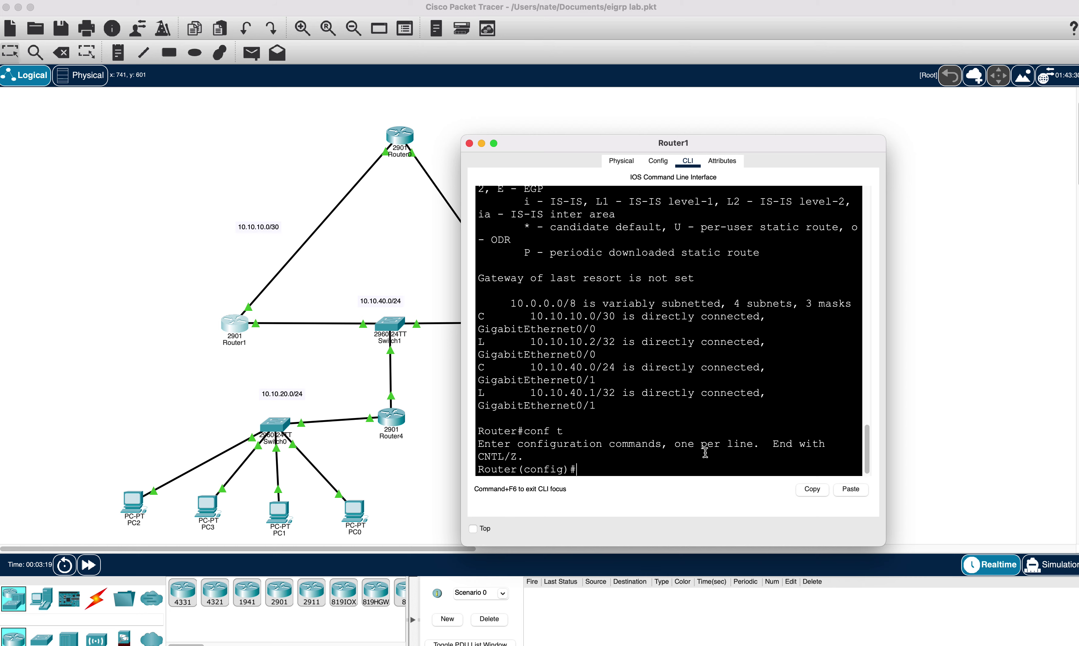
text(do show ip int br)
key(Return)
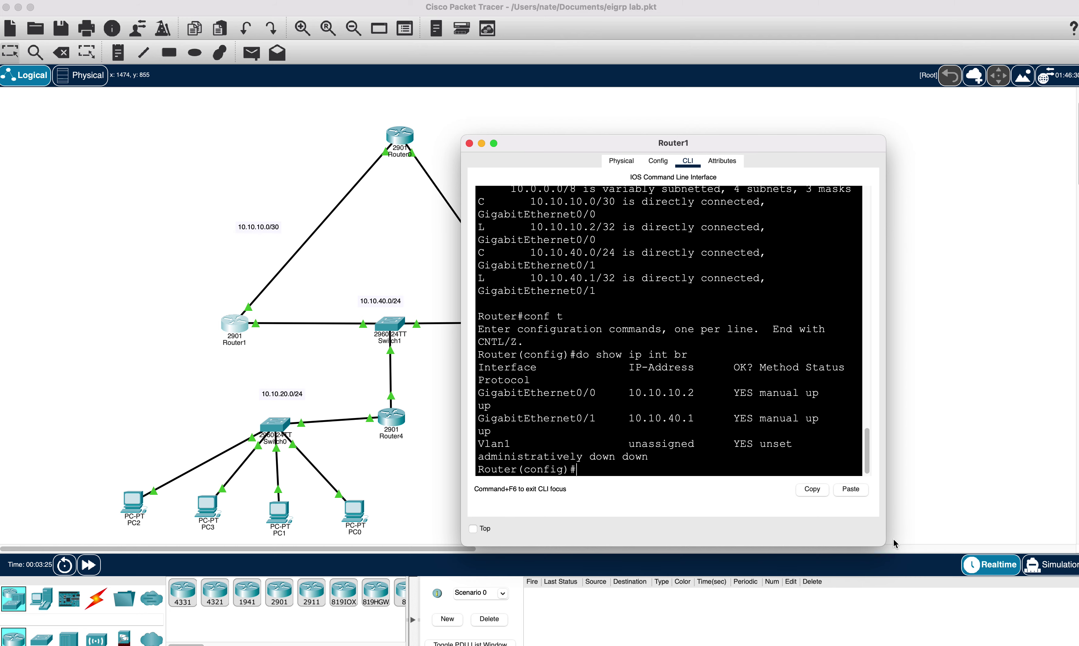
drag(886, 542, 1065, 545)
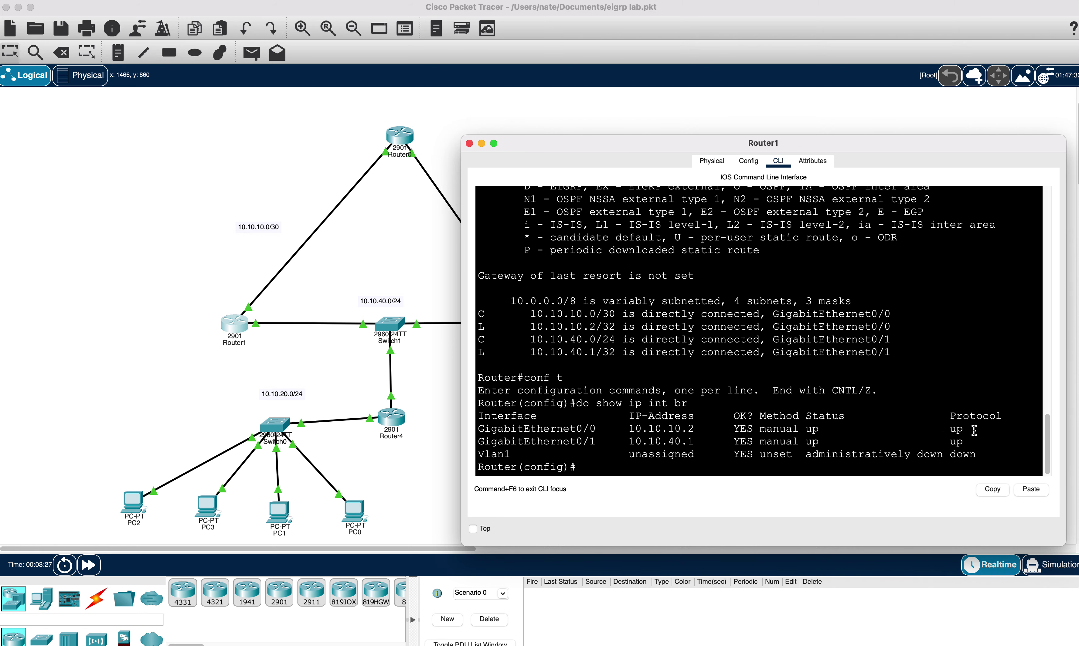
Step: Start EIGRP 1 on Router1 advertising 10.10.10.0/30 and 10.10.40.0 255.255.255.0
text(router eigrp 1)
key(Return)
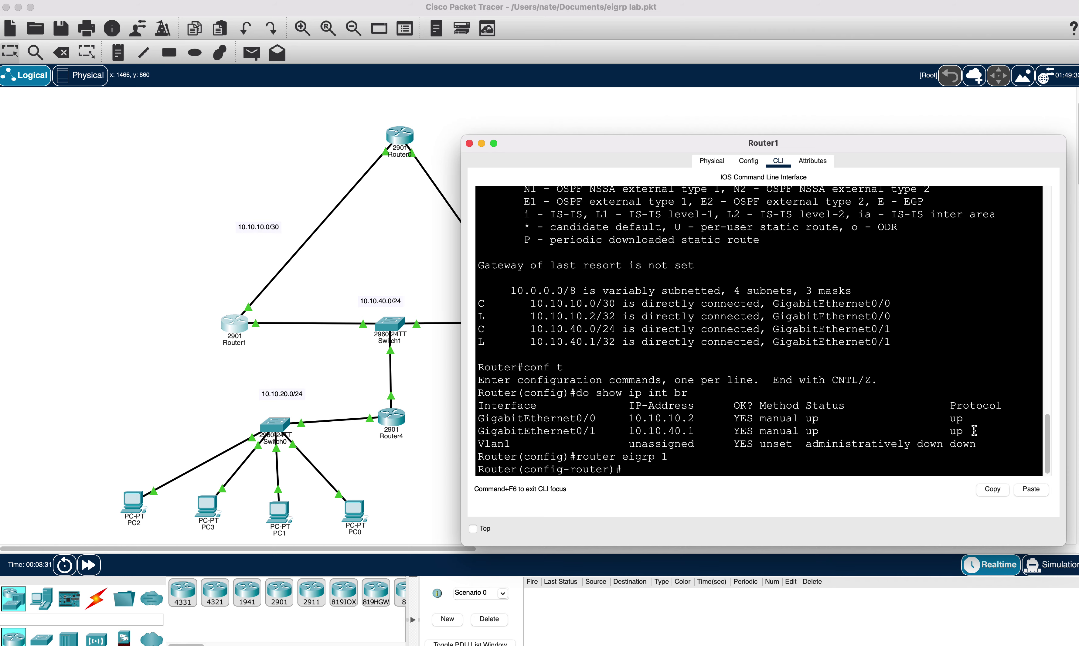
text(network 10.10.10.0 255.255.252)
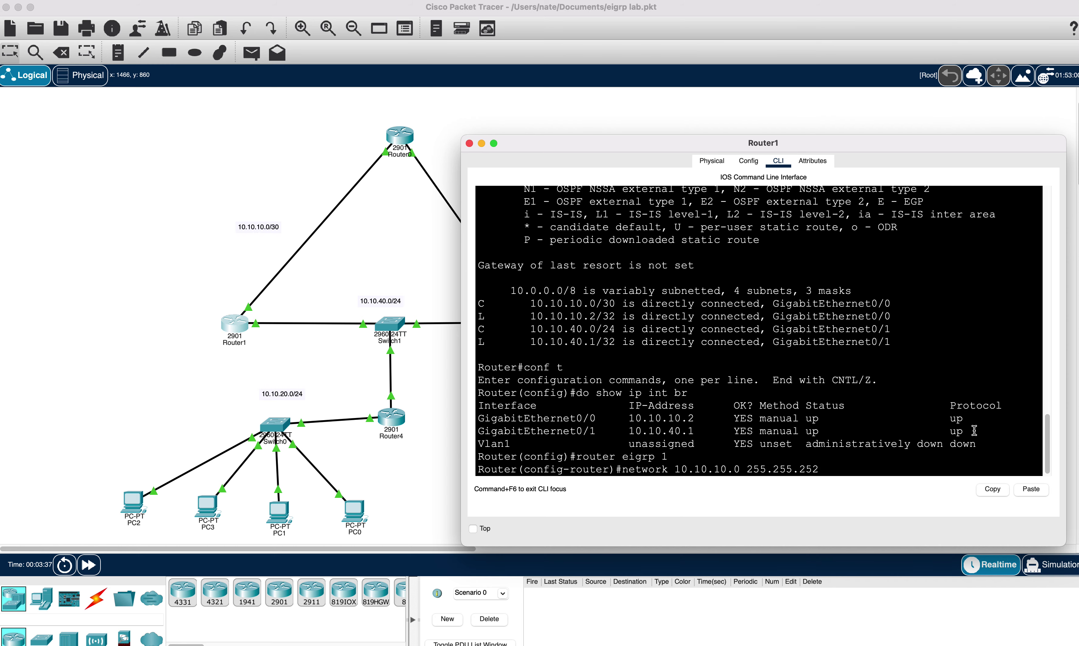
key(Return)
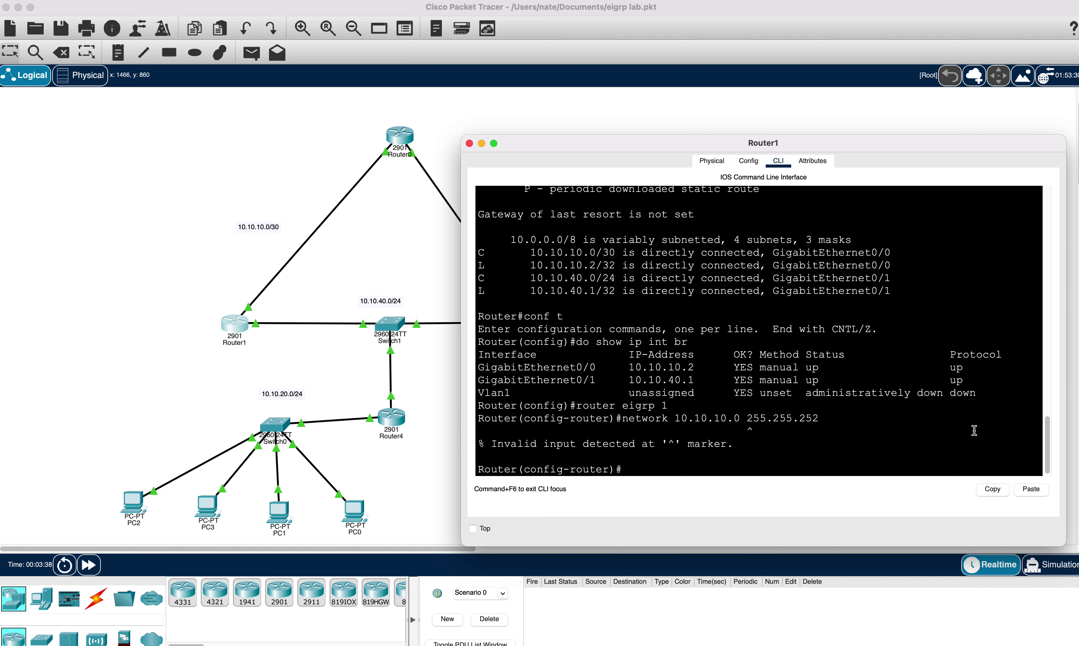
key(Up)
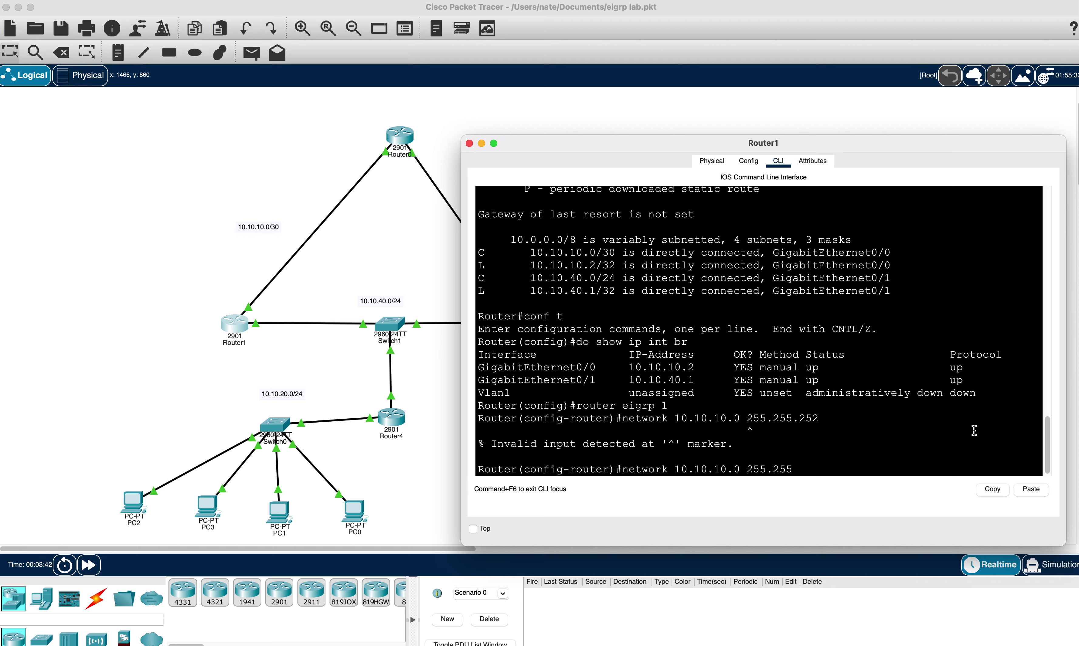
text(.255.252)
key(Return)
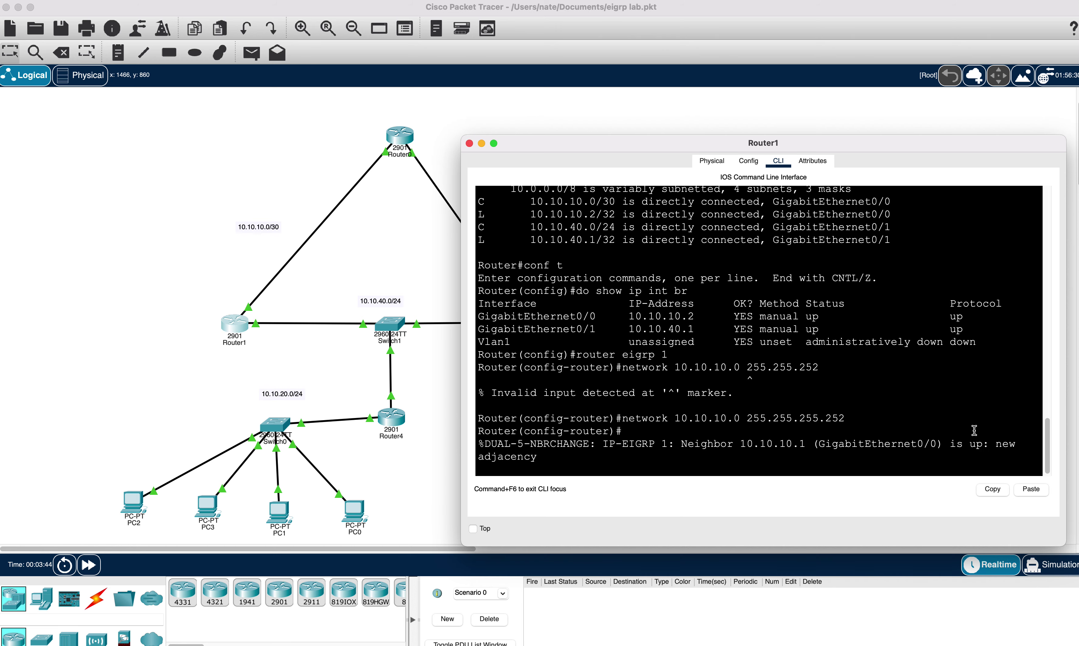
key(Return)
key(Return)
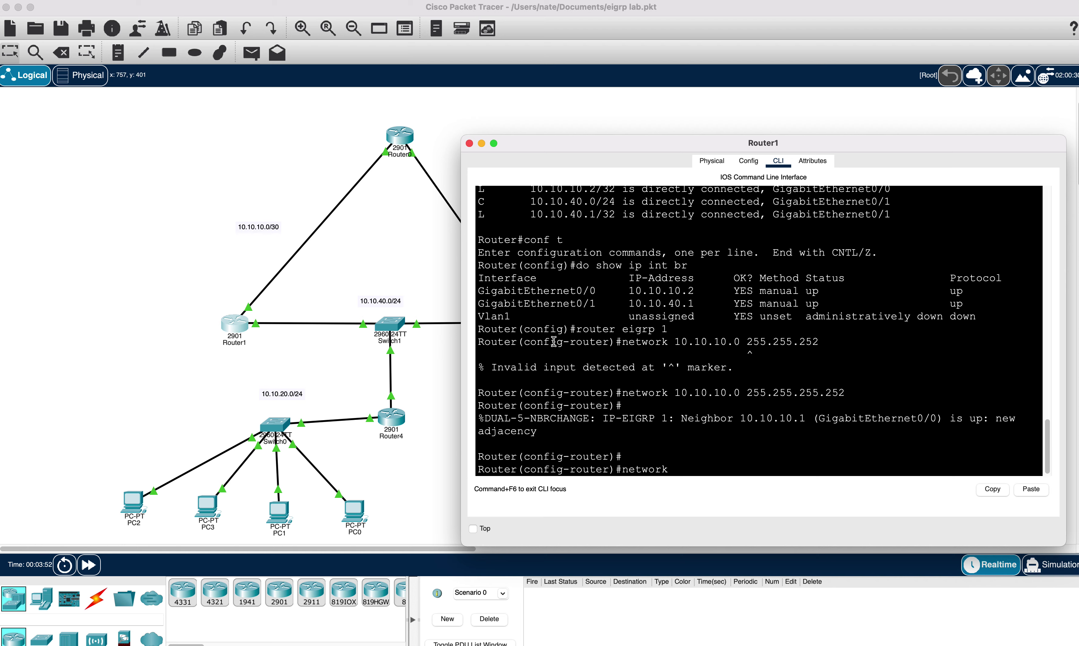
text(10.10.40)
text(255.255.255.0)
key(Return)
key(Return)
key(Return)
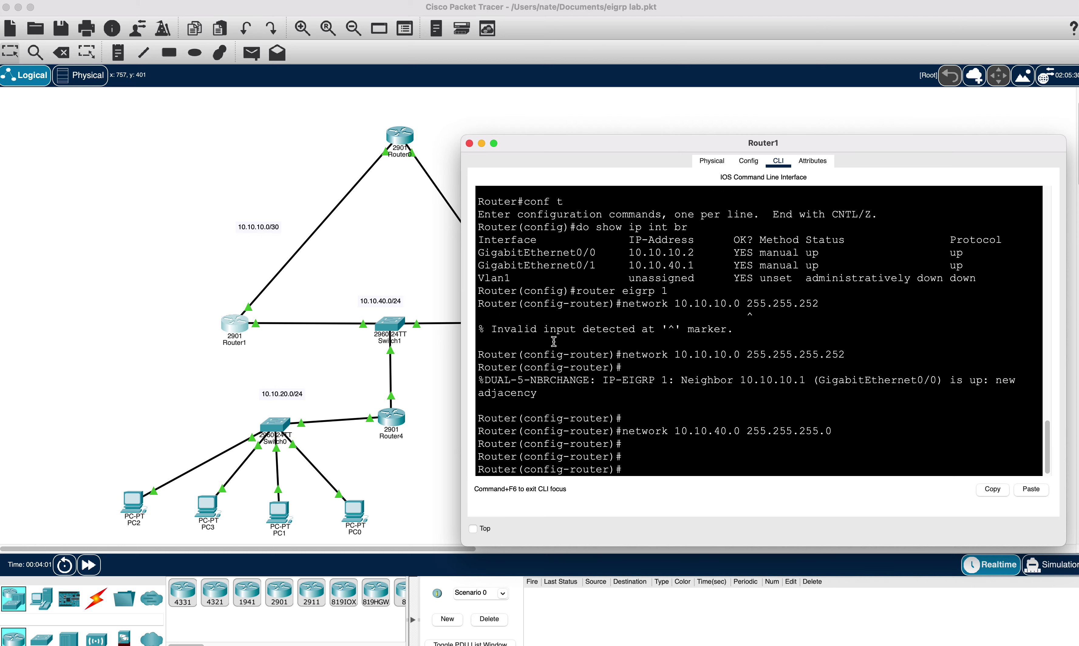
Step: Confirm EIGRP neighbor 10.10.10.1 with do show ip eigrp nei, then close Router1's console
text(do show ip eigrp nei)
key(BackSpace)
key(BackSpace)
key(BackSpace)
text(nei)
key(Return)
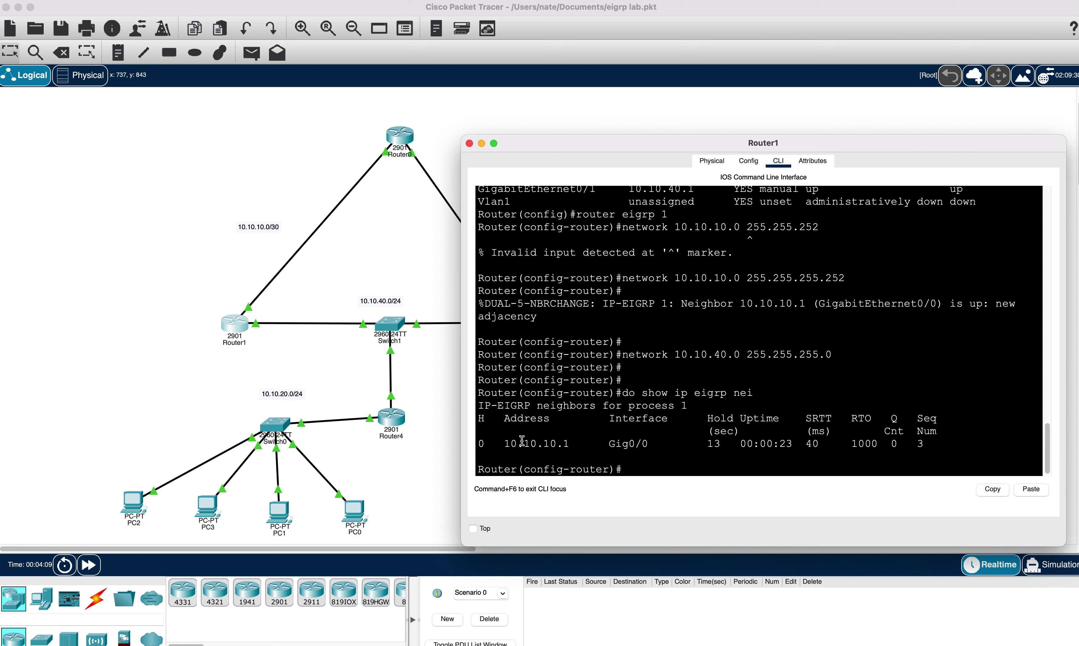
click(469, 143)
Step: Open Router2's console, enter privileged mode and list its interfaces with show ip int br
click(531, 325)
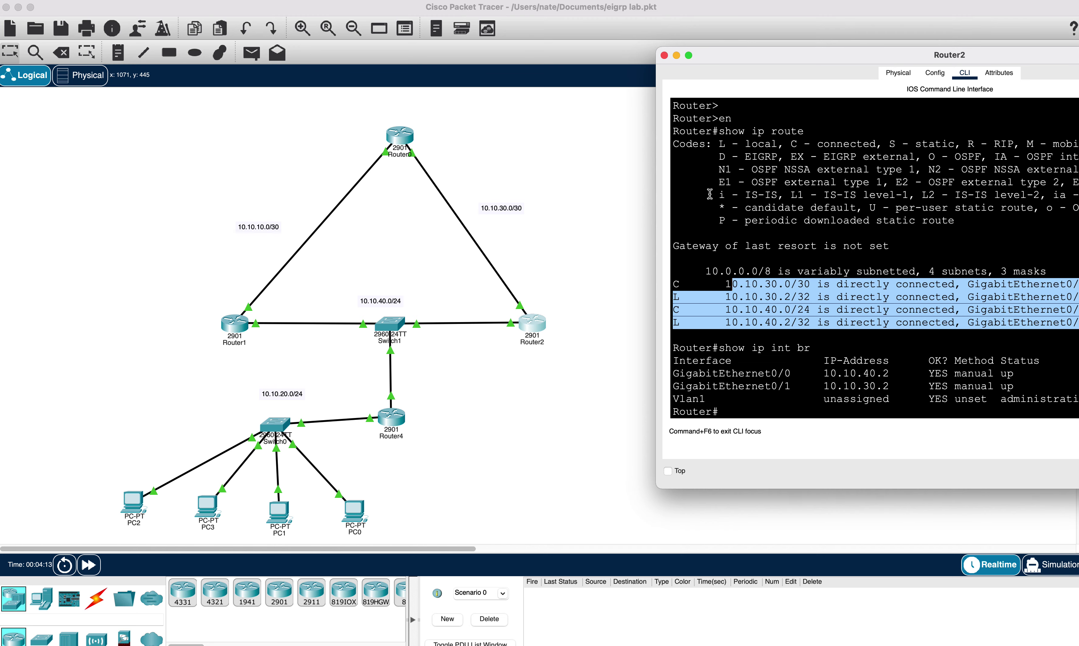
drag(803, 61, 700, 96)
click(714, 280)
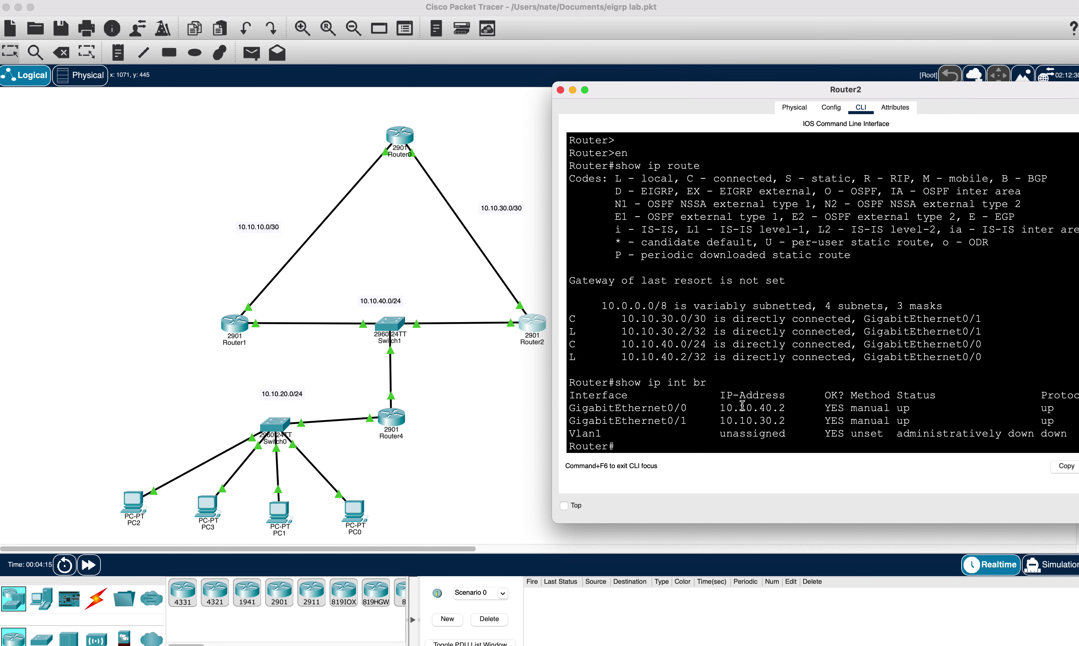
text(en)
key(Return)
text(show ip int br)
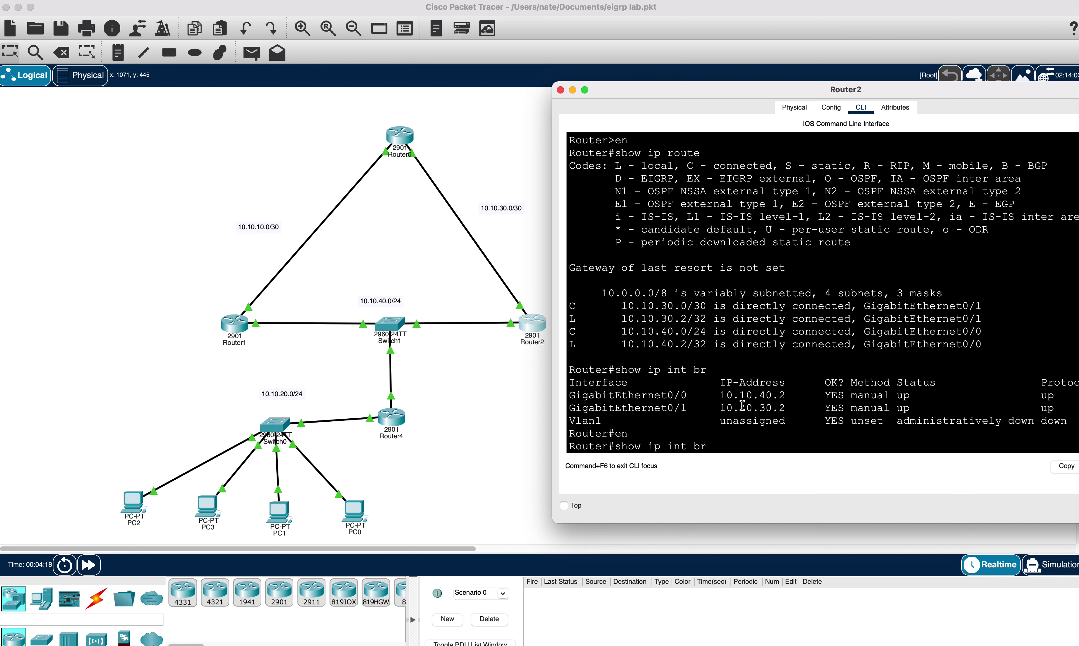
key(Return)
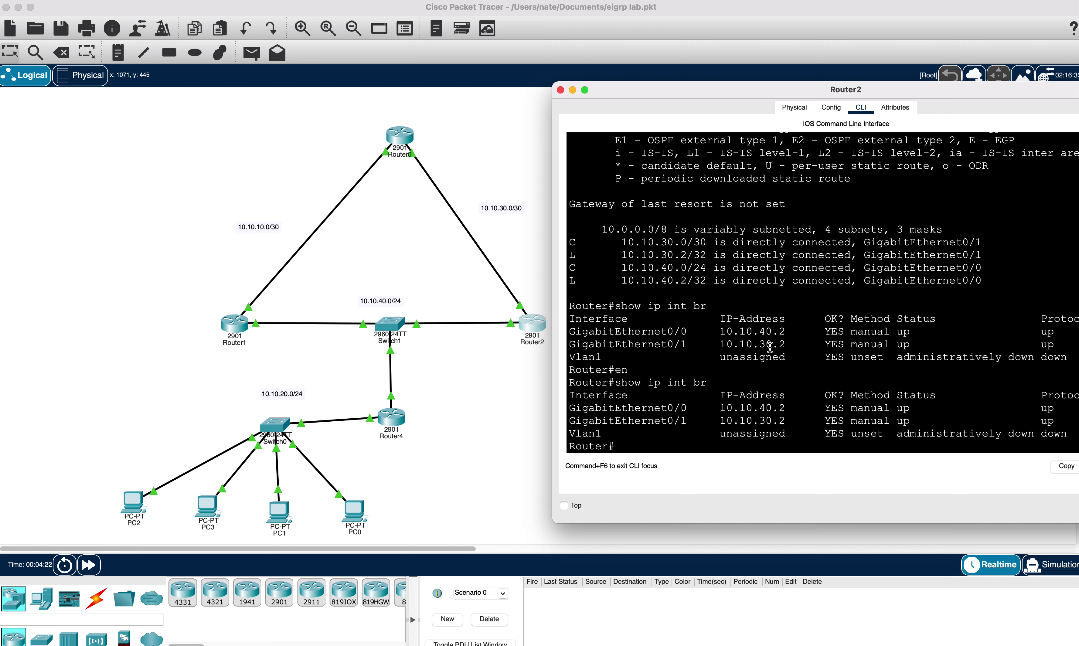
Step: Start EIGRP 1 on Router2 and advertise network 10.10.40.0 255.255.255.0
text(conf t)
key(Return)
text(router i)
key(BackSpace)
text(eigrp 1)
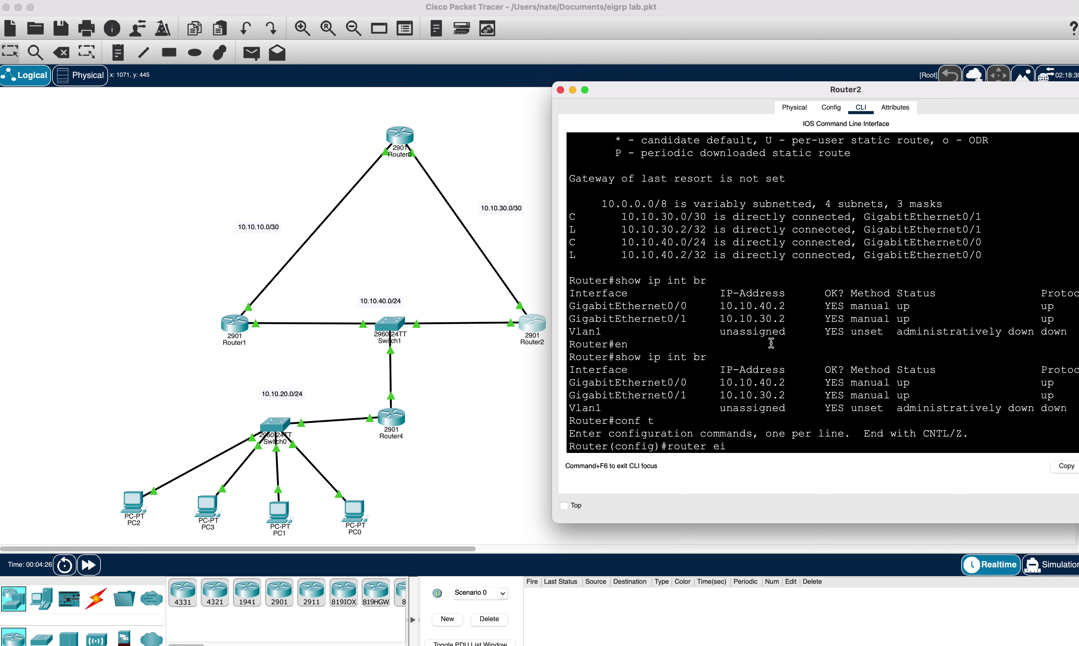
key(Return)
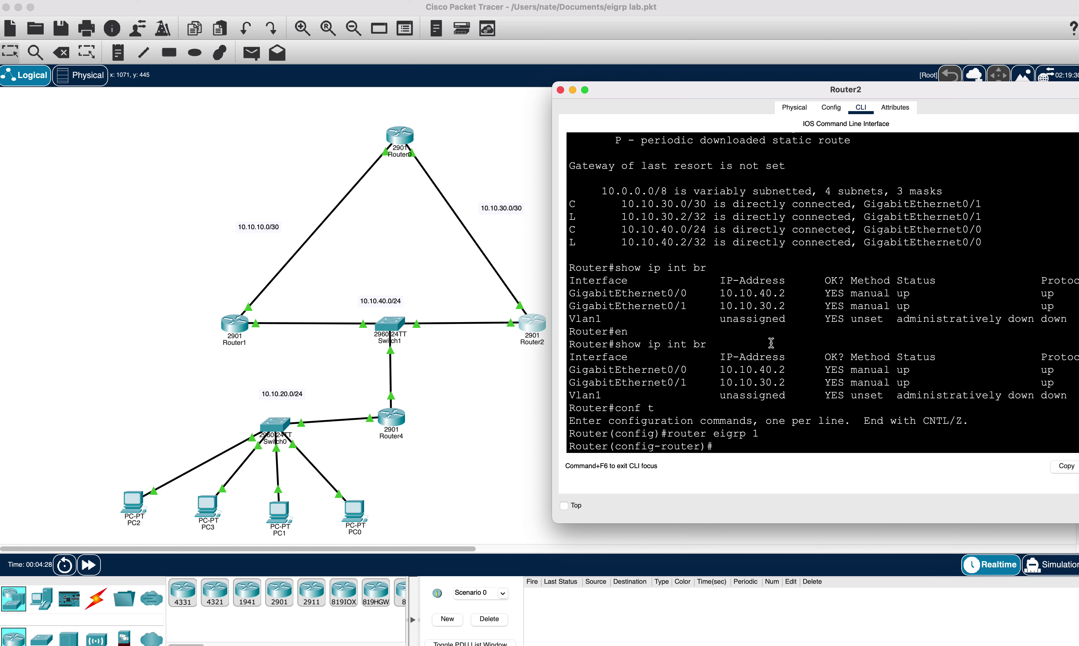
text(network 10.10.40.0 255.255.255.0)
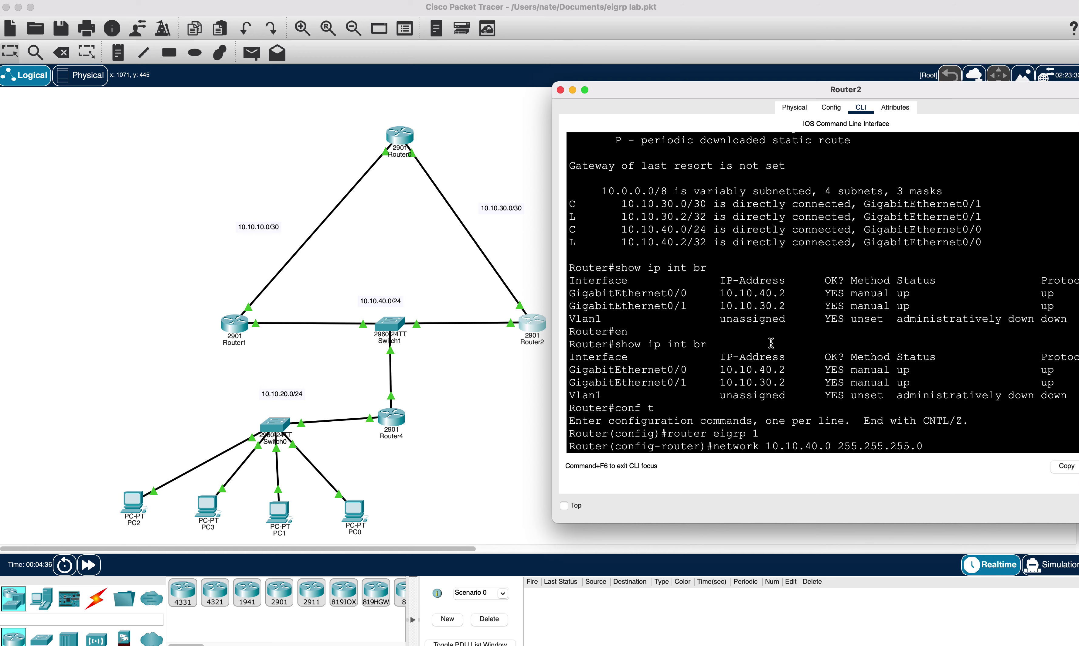
key(Return)
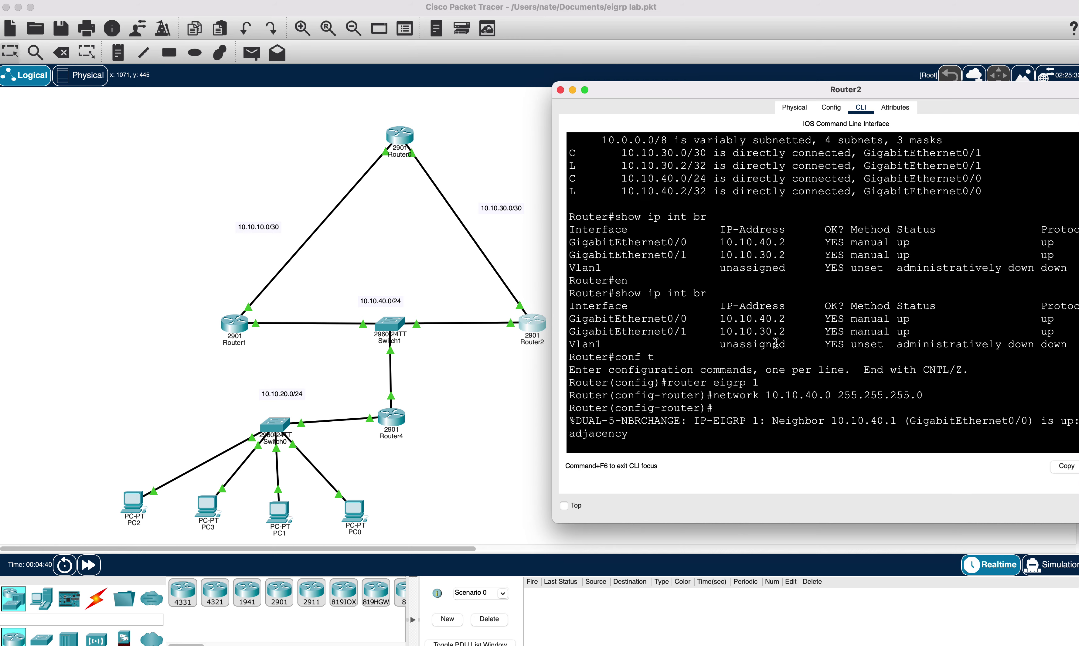
key(Return)
key(Return)
key(Return)
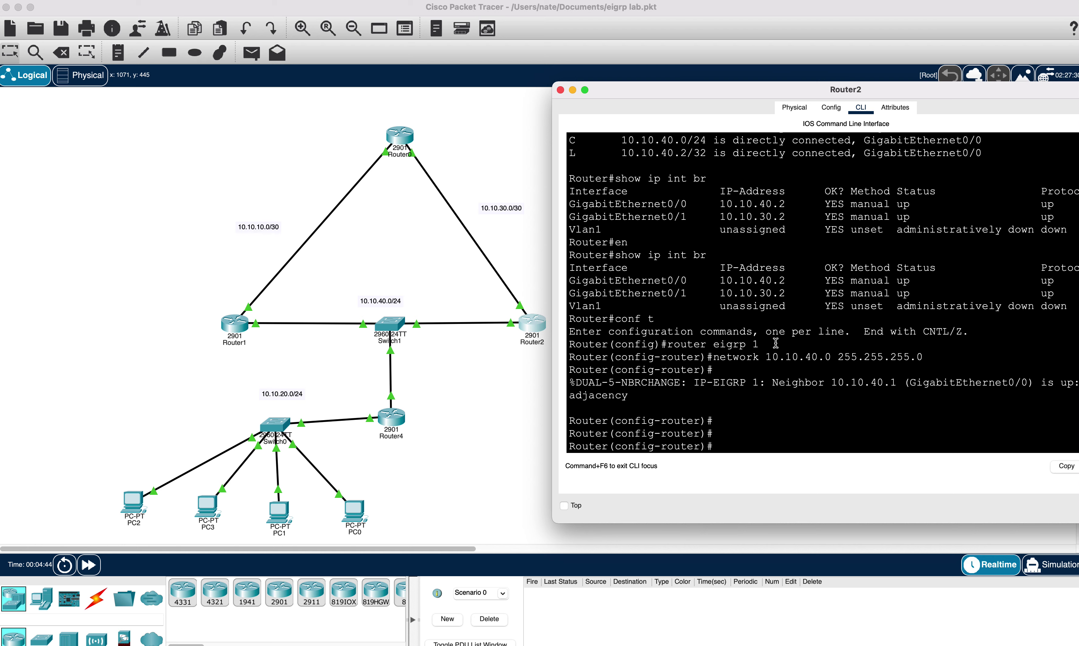
Step: Advertise 10.10.30.0 255.255.255.252, exit configuration with end, and display the routing table
text(network 10.10.30.0 255.255.255.252)
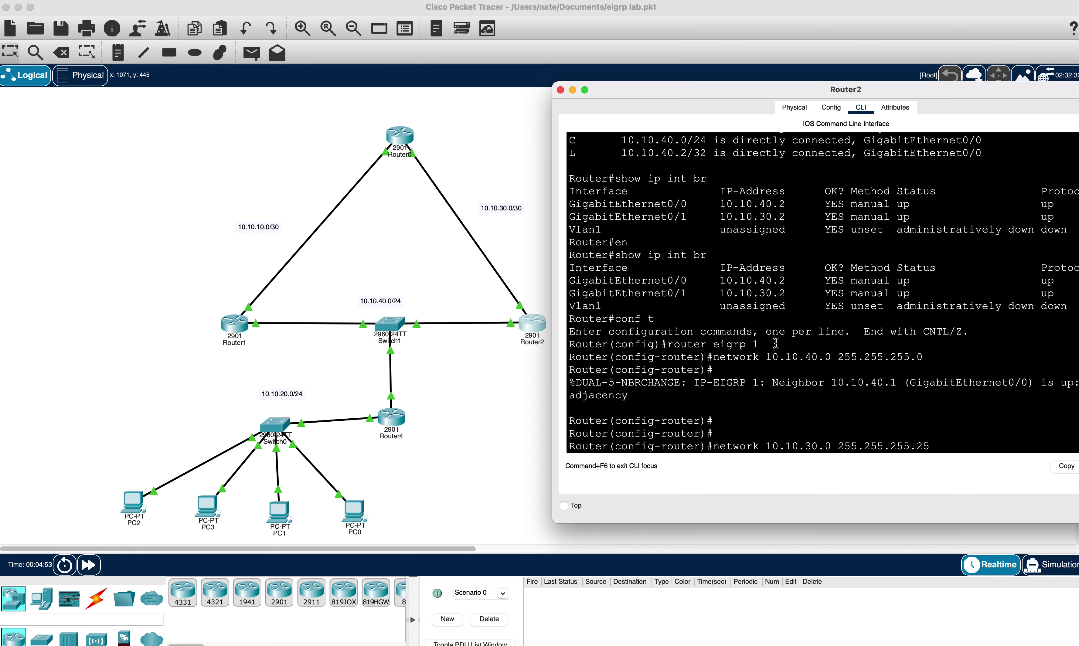
key(Return)
key(Return)
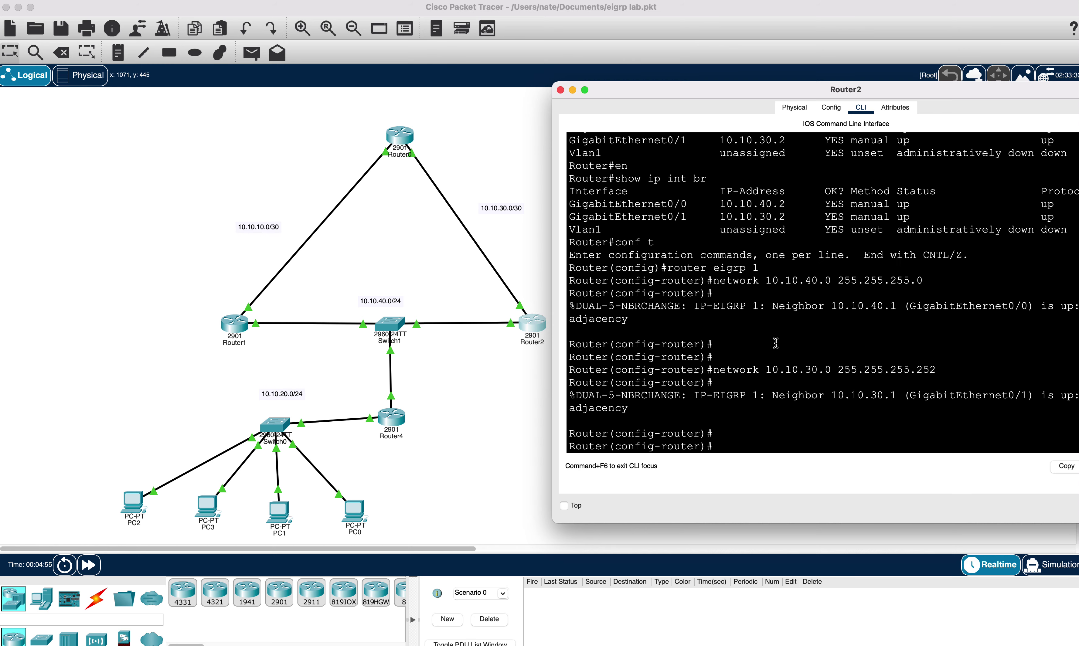
text(end)
key(Return)
key(Return)
key(Return)
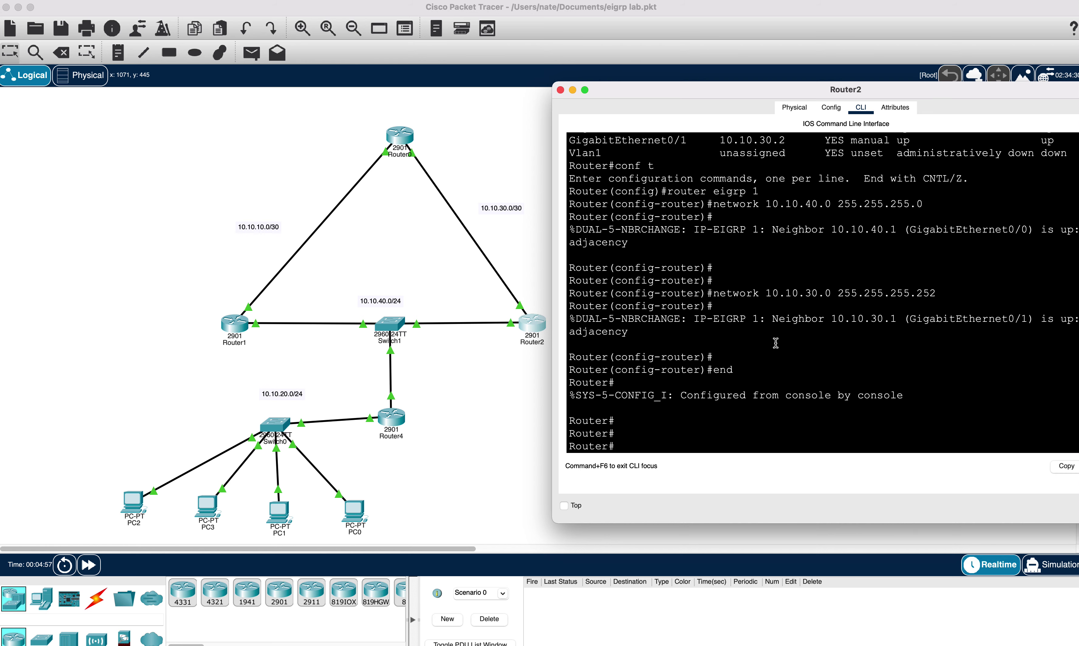
text(show ip route)
key(Return)
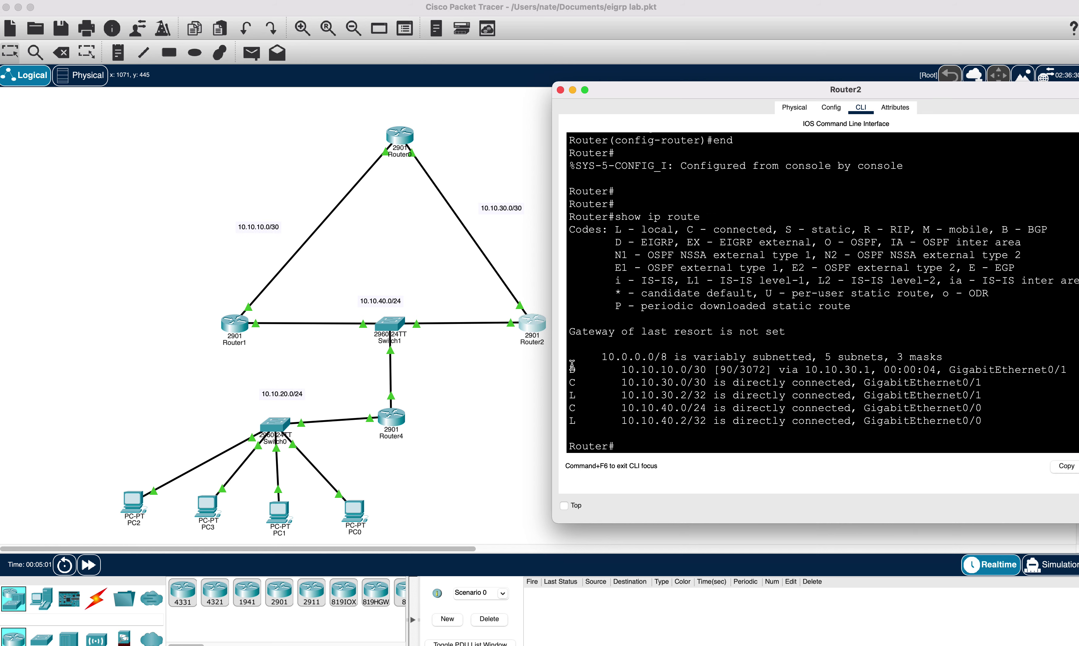
Step: Highlight the EIGRP D code and the learned route to 10.10.10.0/30, then clear the selection
drag(614, 241, 667, 245)
drag(570, 370, 746, 370)
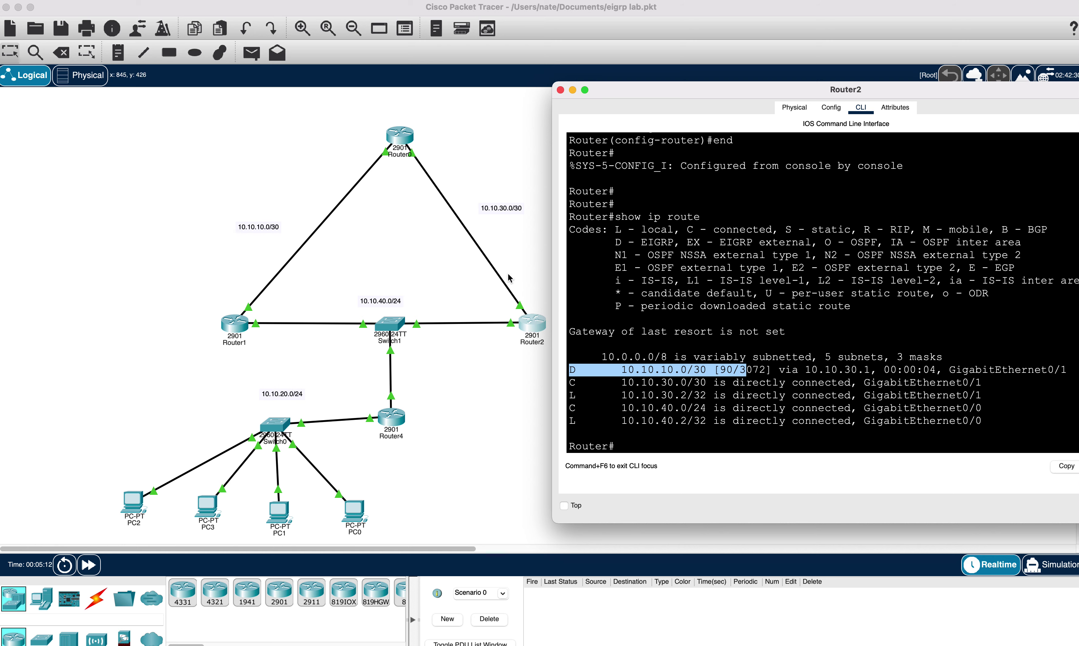
click(773, 409)
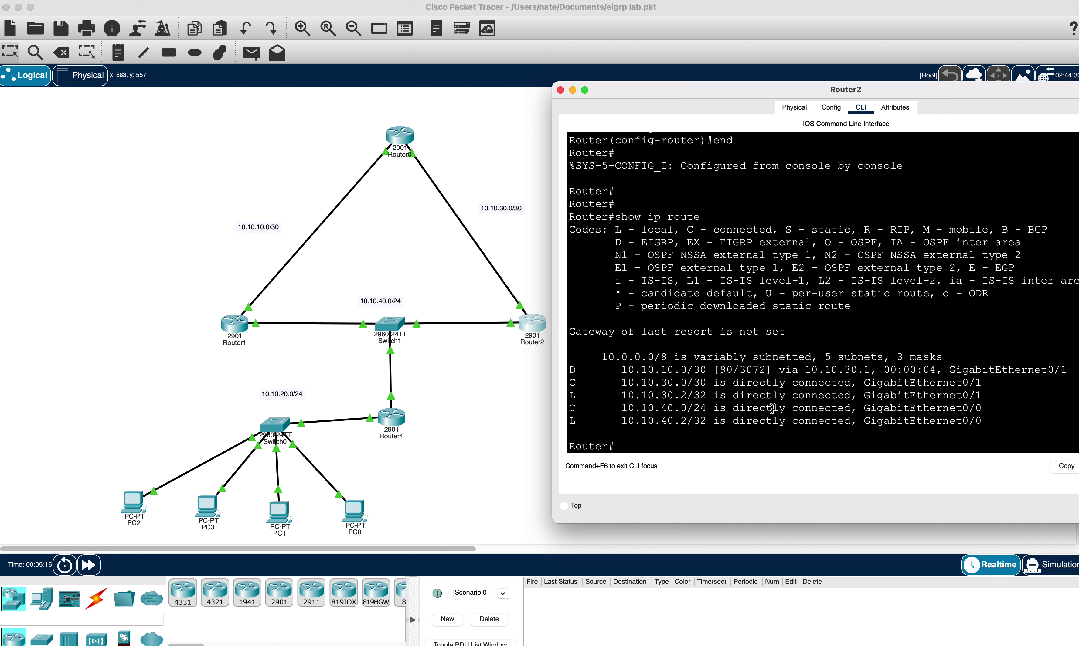
Step: Close Router2, open Router4's CLI in an enlarged window and enter privileged mode
click(560, 90)
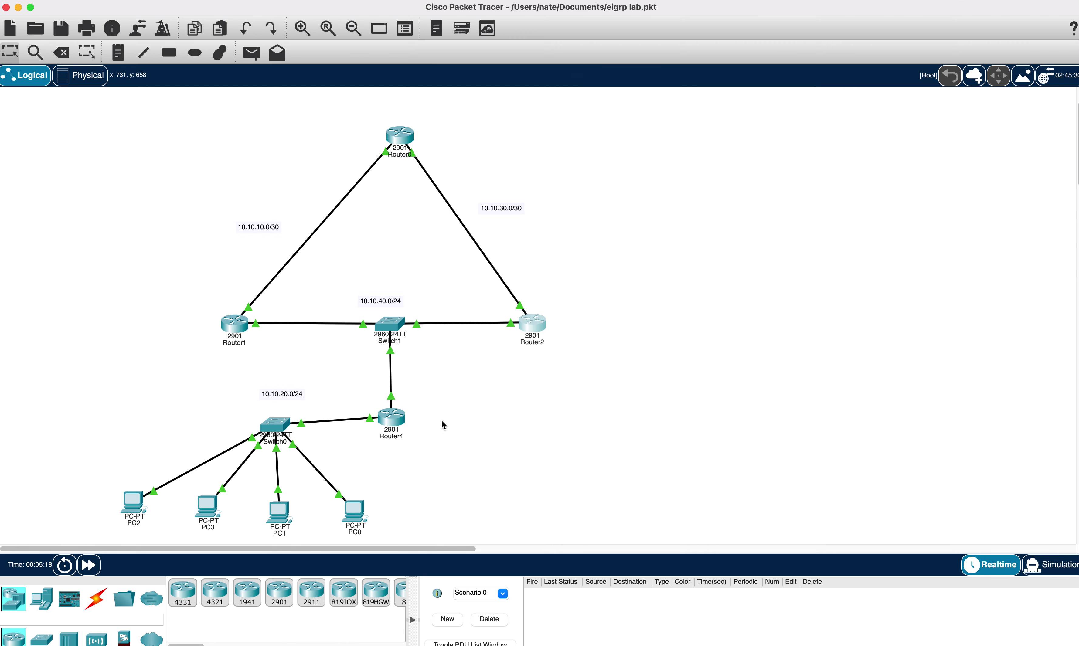
click(391, 418)
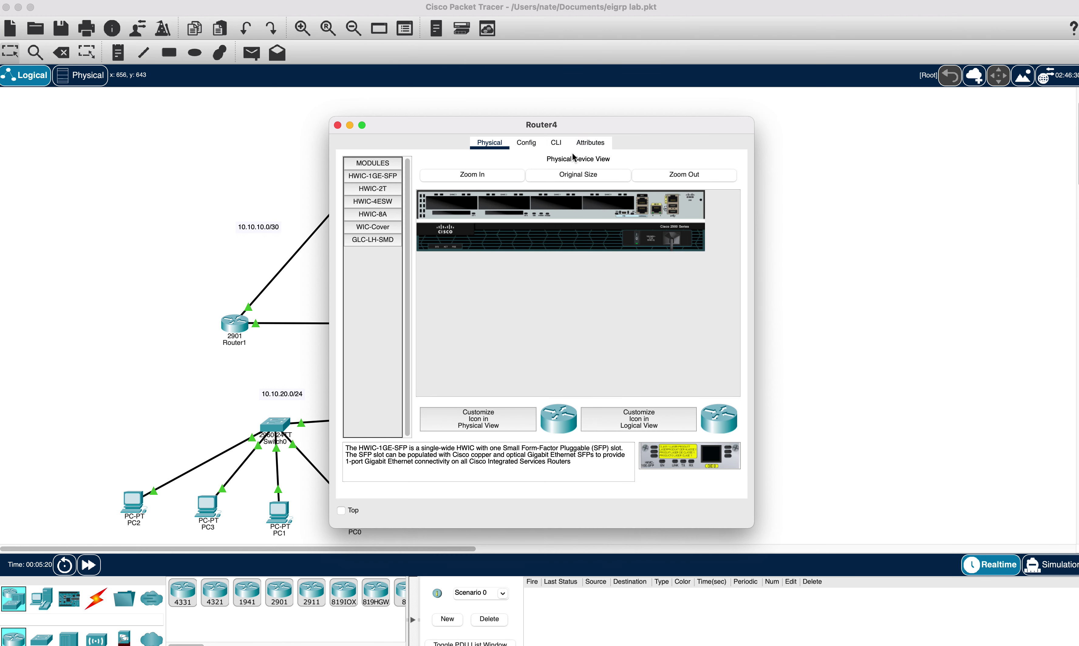
click(556, 142)
drag(753, 528, 899, 536)
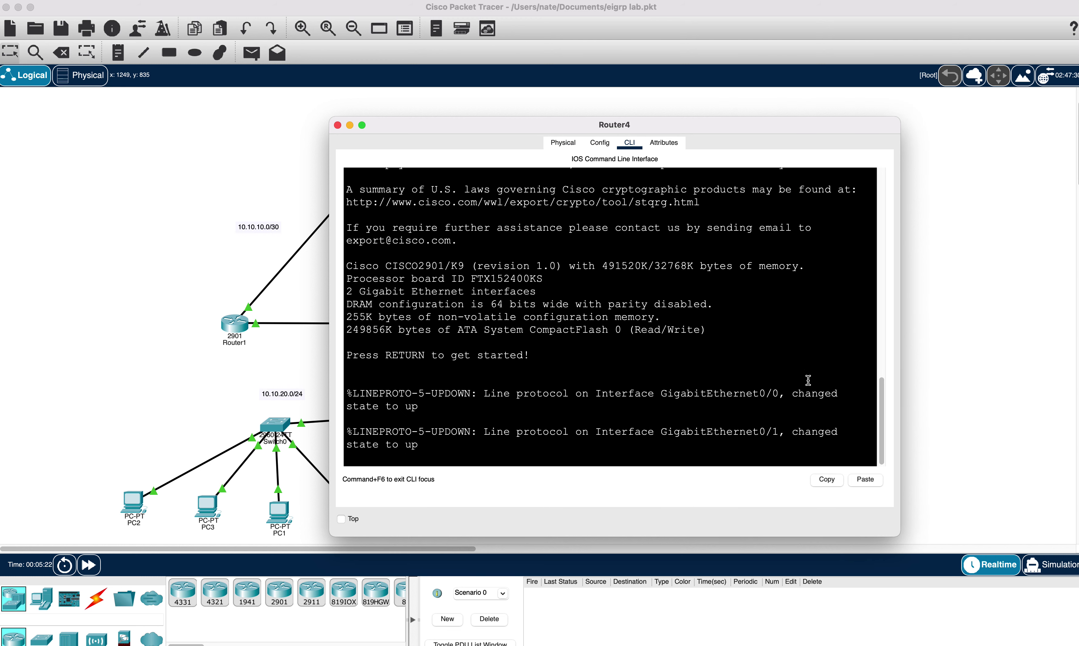
key(Return)
key(Return)
text(en)
key(Return)
Step: Show Router4's connected-only routing table and interfaces 10.10.40.3 and 10.10.20.1
text(show)
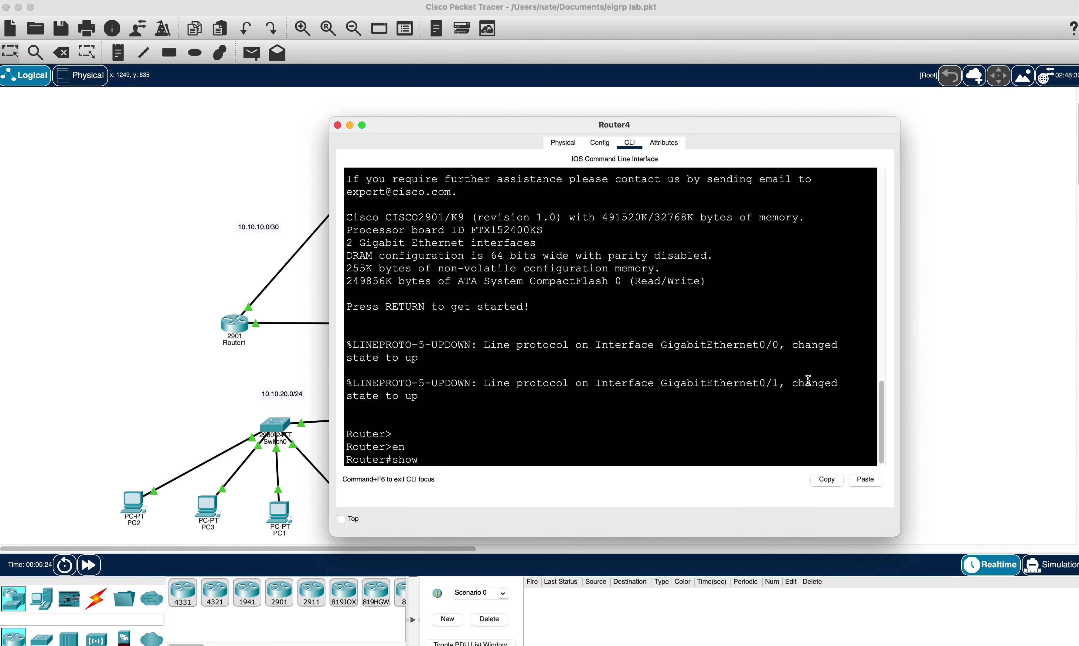
text( ip route)
key(Return)
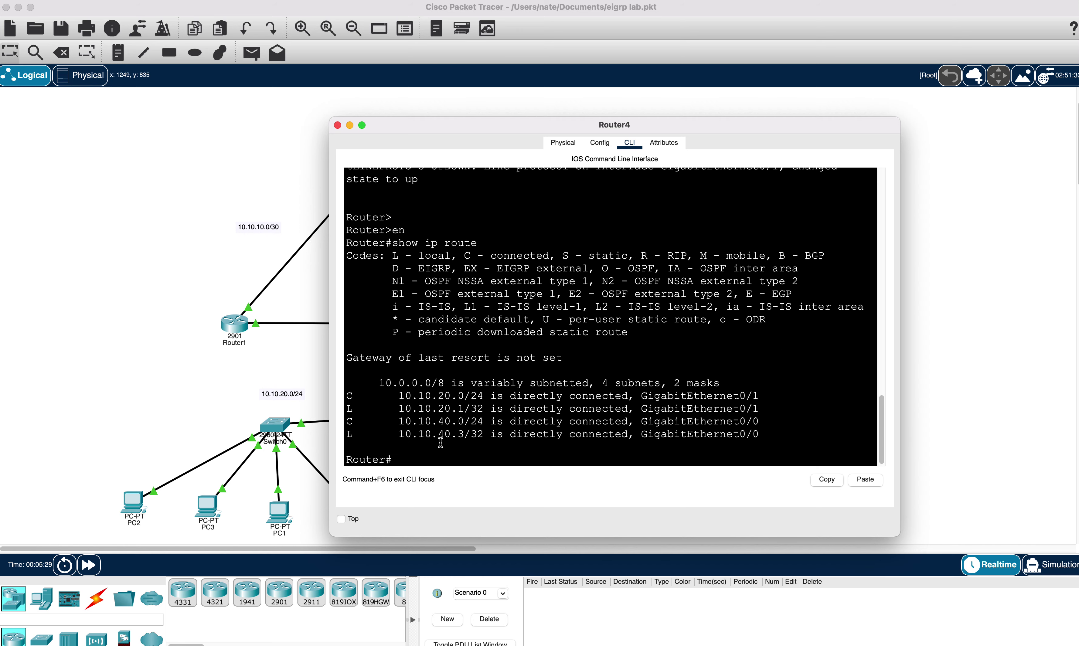
text(sho ip int br)
key(Return)
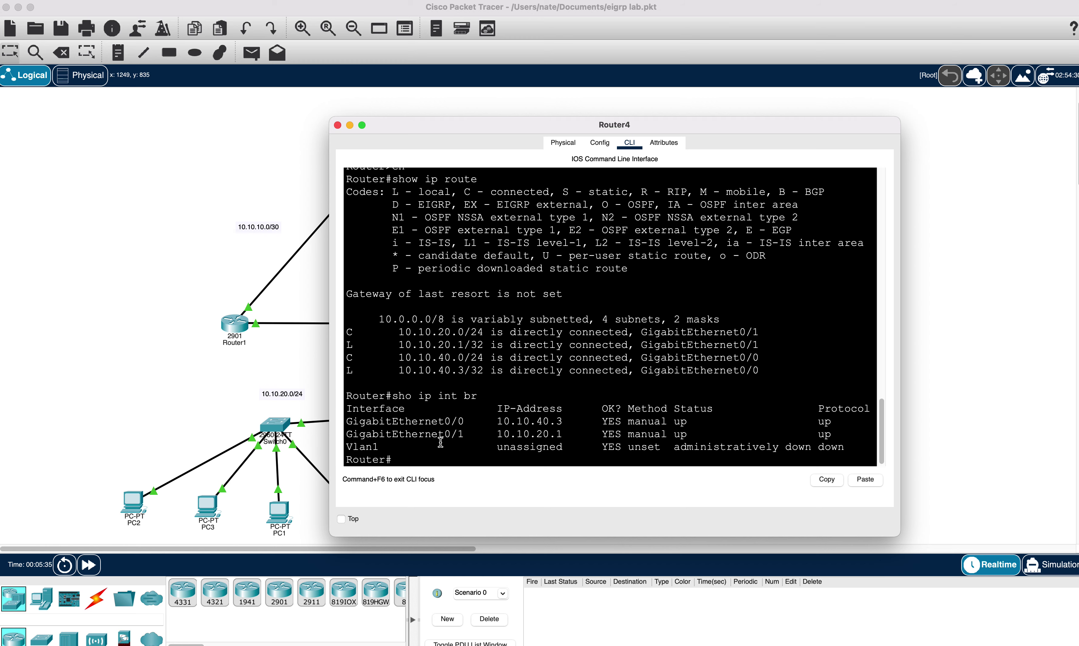
Step: Move Router4's window aside and enter global configuration mode with conf t
drag(582, 125, 688, 54)
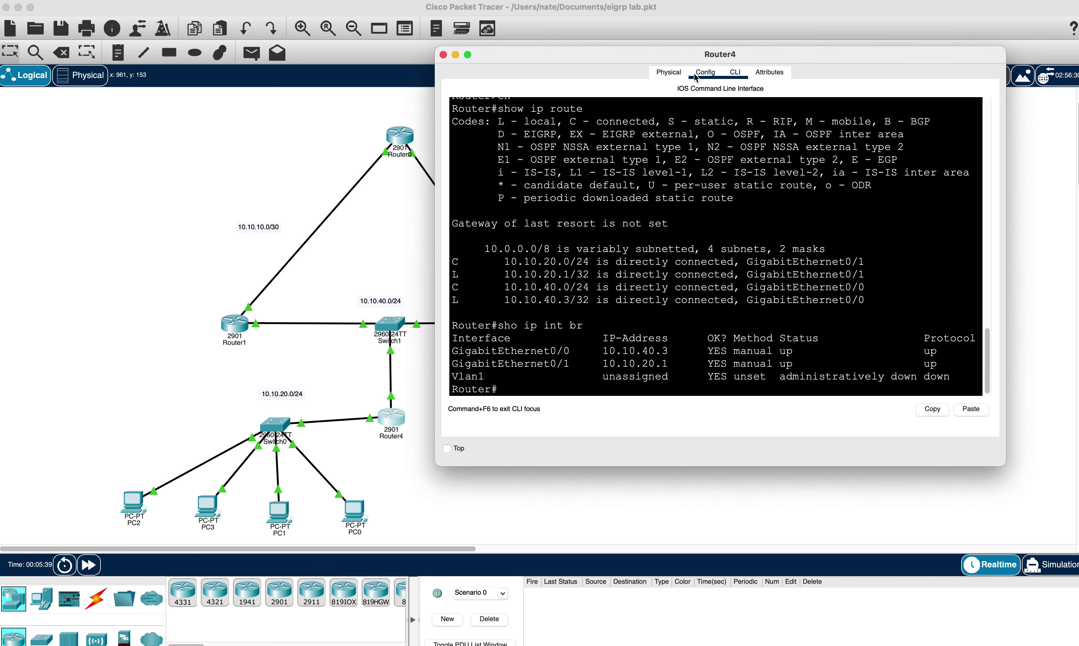
text(conf)
text( t)
key(Return)
Step: Start EIGRP 1 and advertise networks 10.10.40.0 and 10.10.20.0 with mask 255.255.255.0
text(er(config)#)
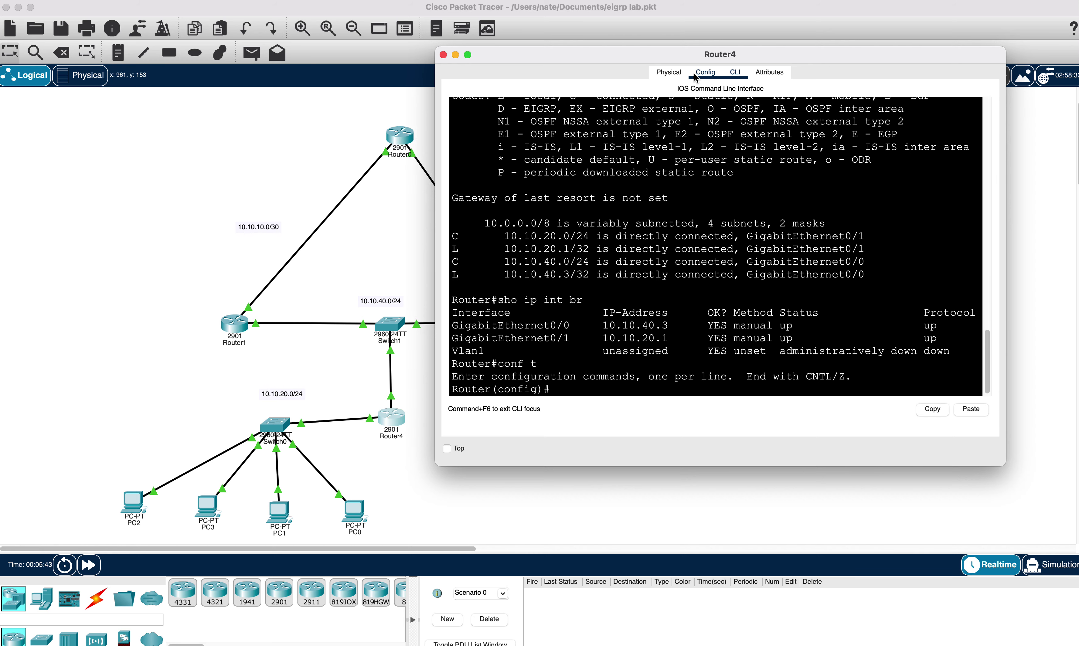
text(router eigrp 1)
key(Return)
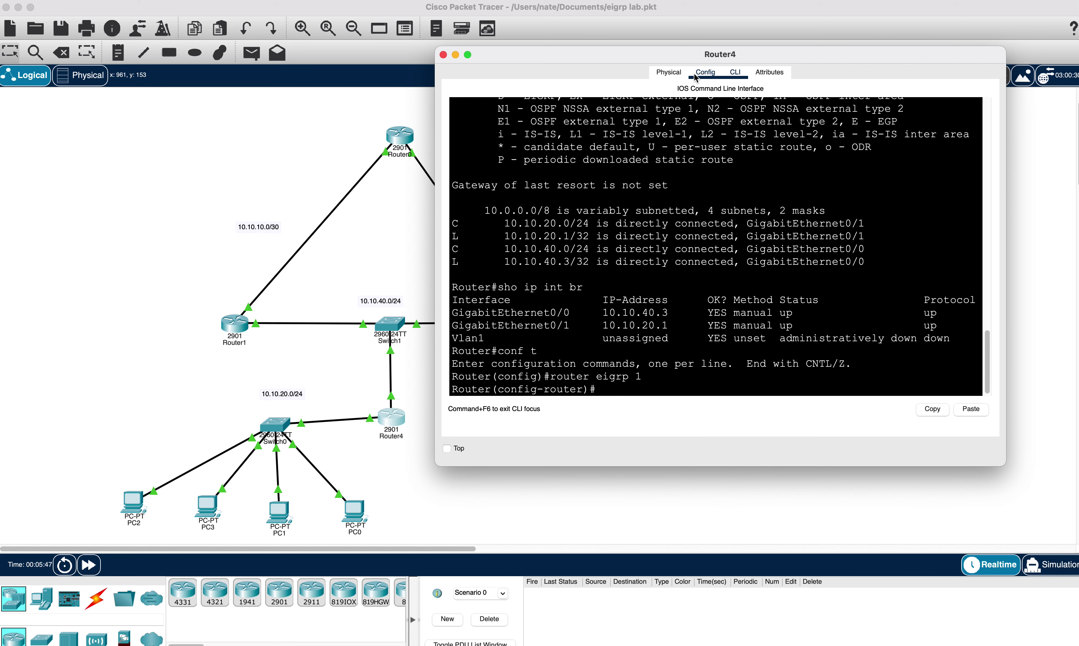
text(network 10.10.40.0 255.255.2550)
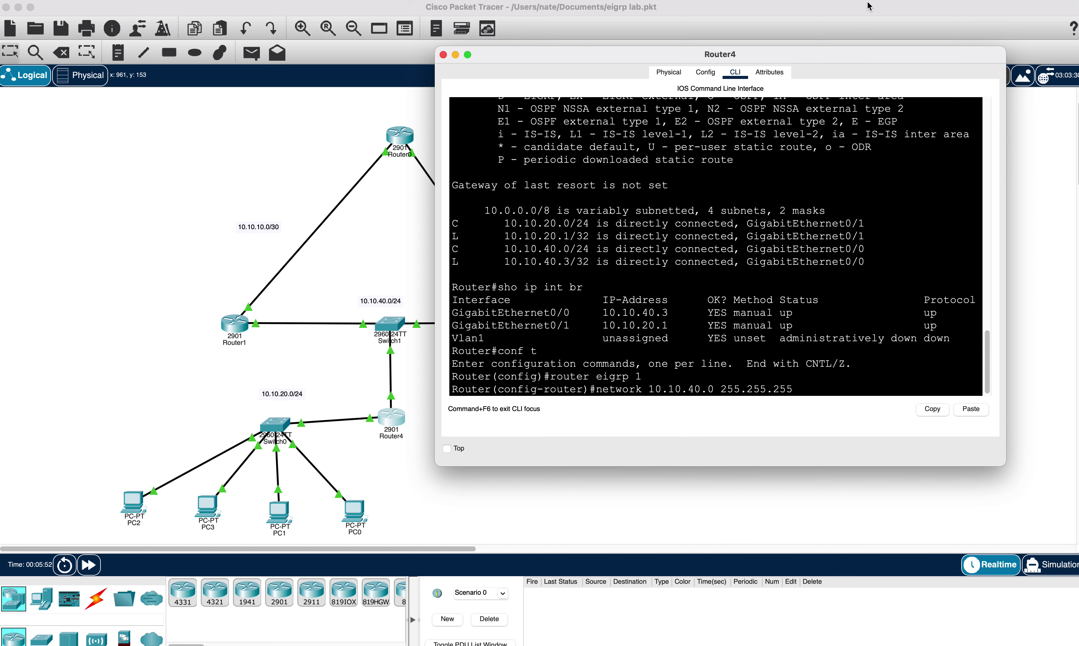
key(BackSpace)
text(.0)
key(Return)
key(Return)
key(Return)
key(Return)
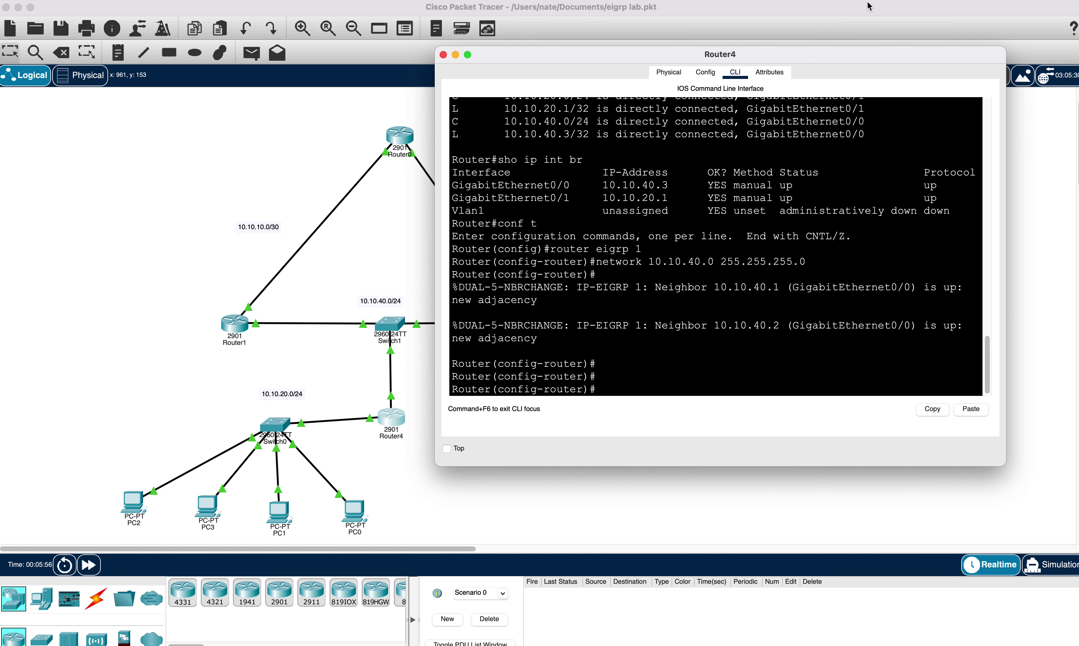
text(network 10.10.20.0 255)
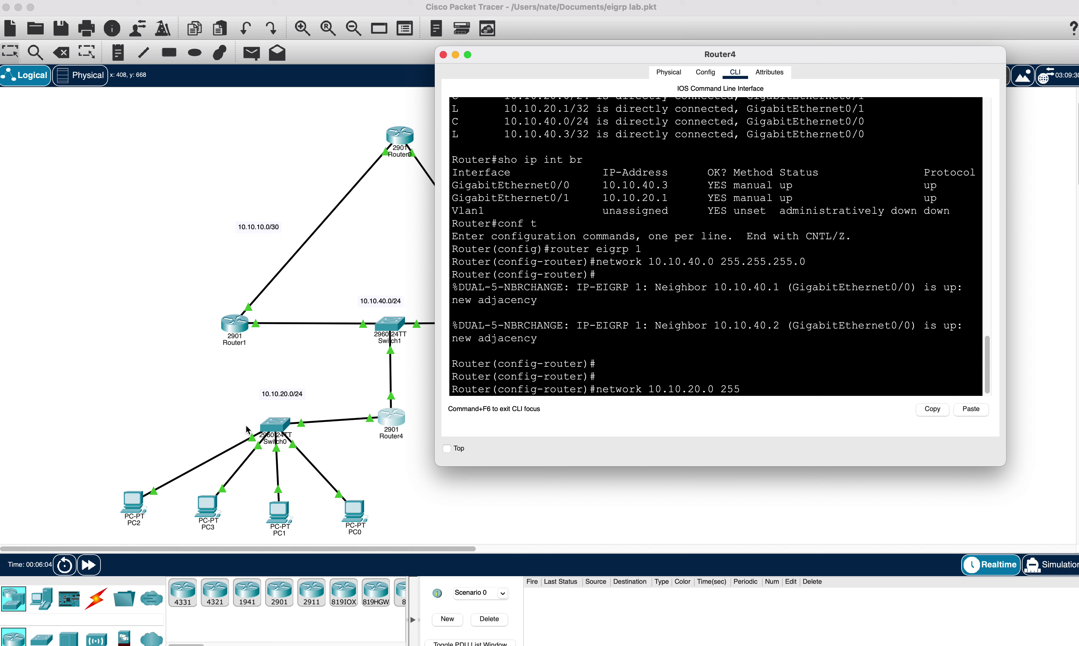
text(.255.255.0)
key(Return)
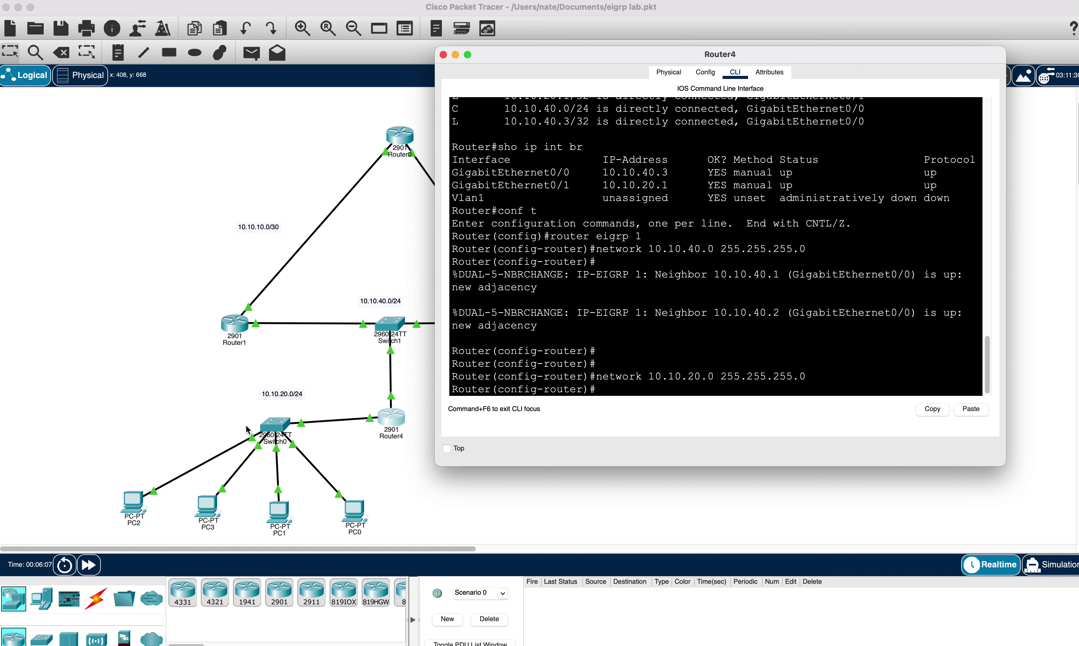
key(Return)
key(Return)
key(Return)
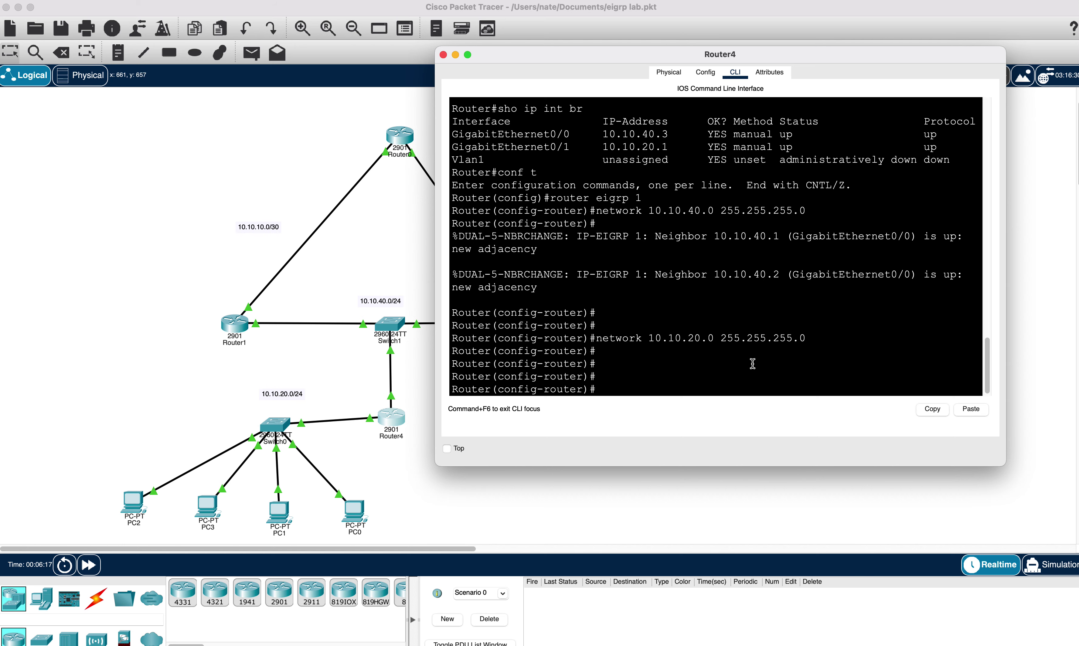
Step: Exit to privileged mode and confirm learned routes 10.10.10.0/30 and 10.10.30.0/30 in show ip route
text(exit)
key(Return)
key(Return)
key(Return)
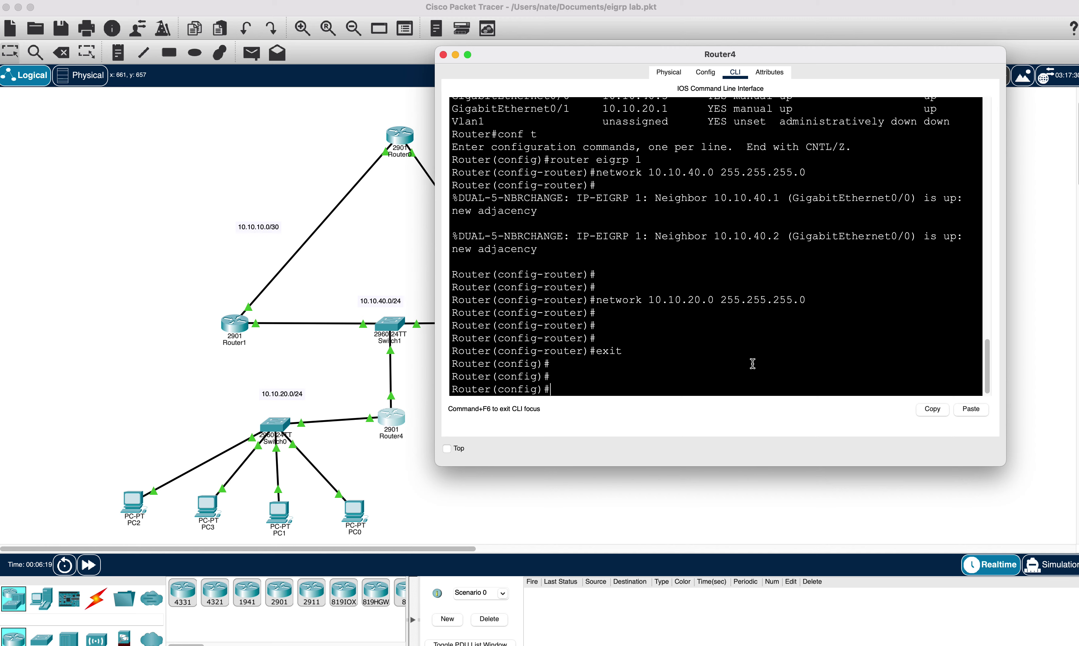
text(exit)
key(Return)
text(s)
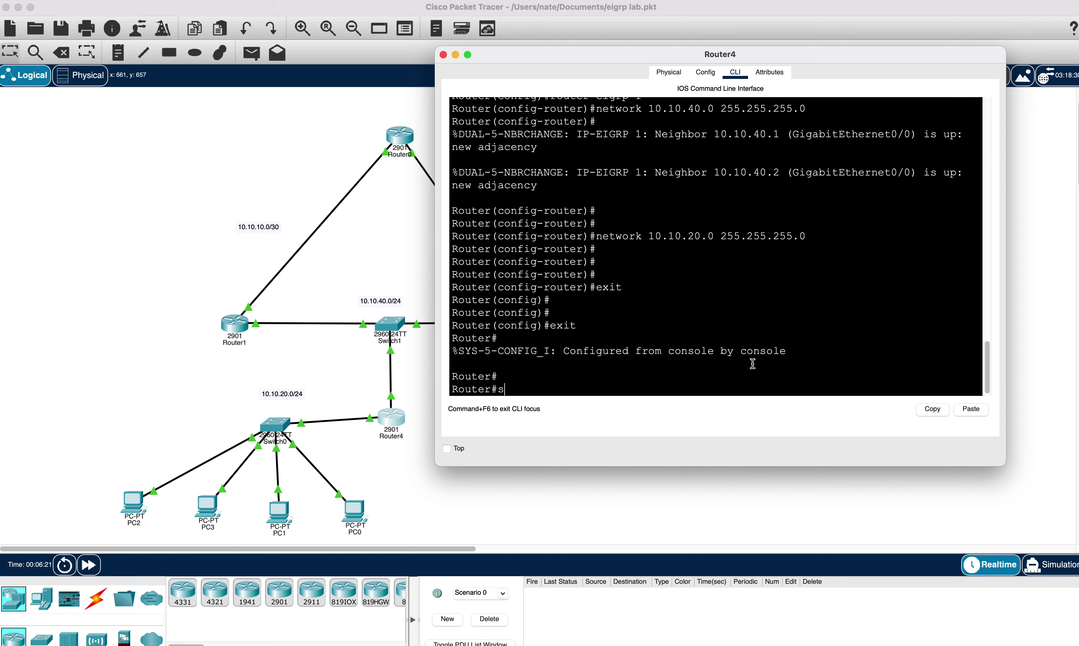
text(how ip route)
key(Return)
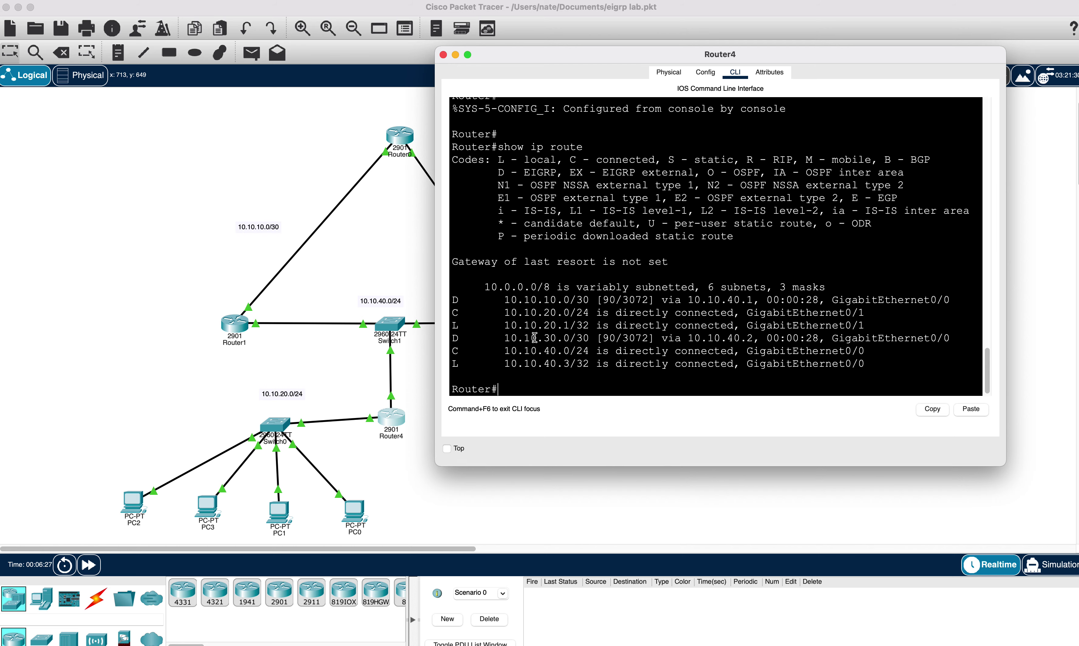
drag(568, 61, 695, 77)
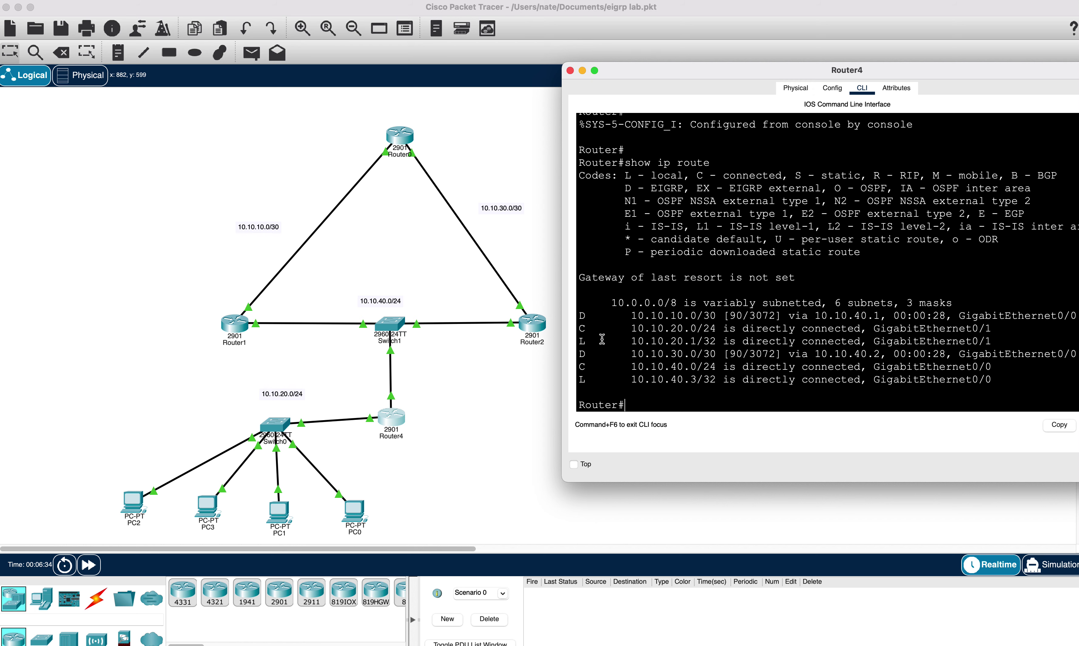
drag(586, 354, 709, 356)
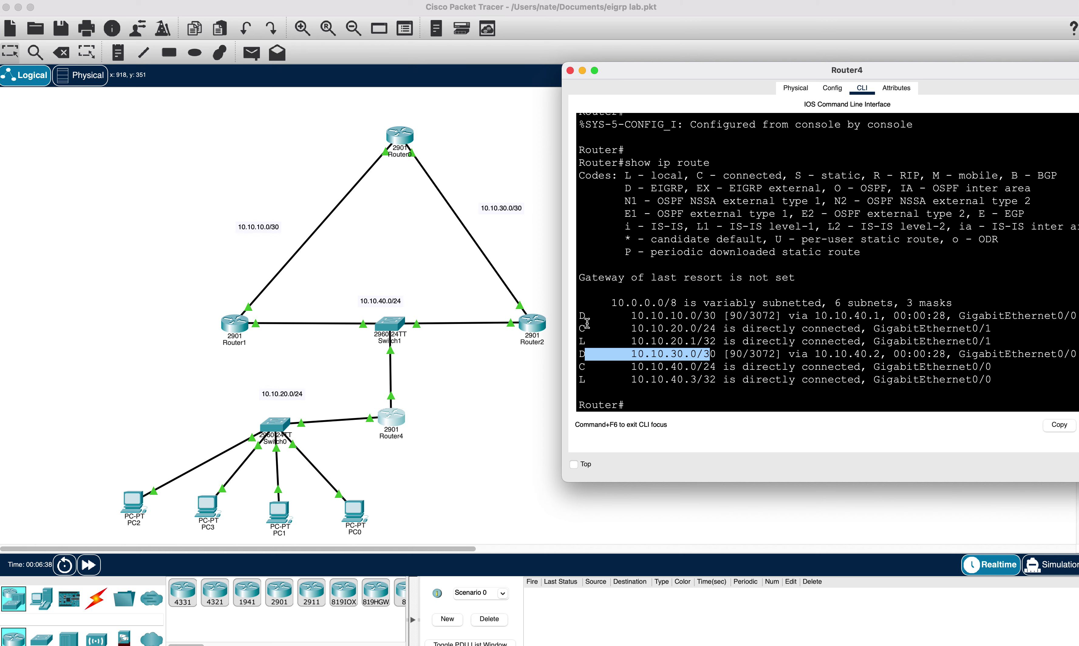
drag(586, 316, 716, 315)
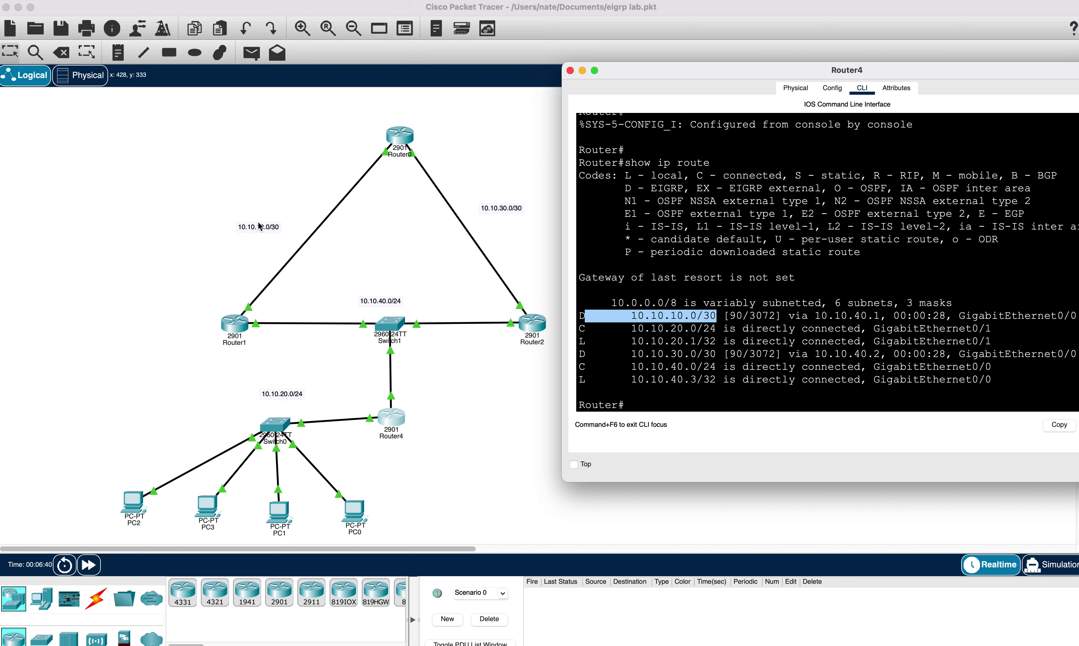
click(721, 310)
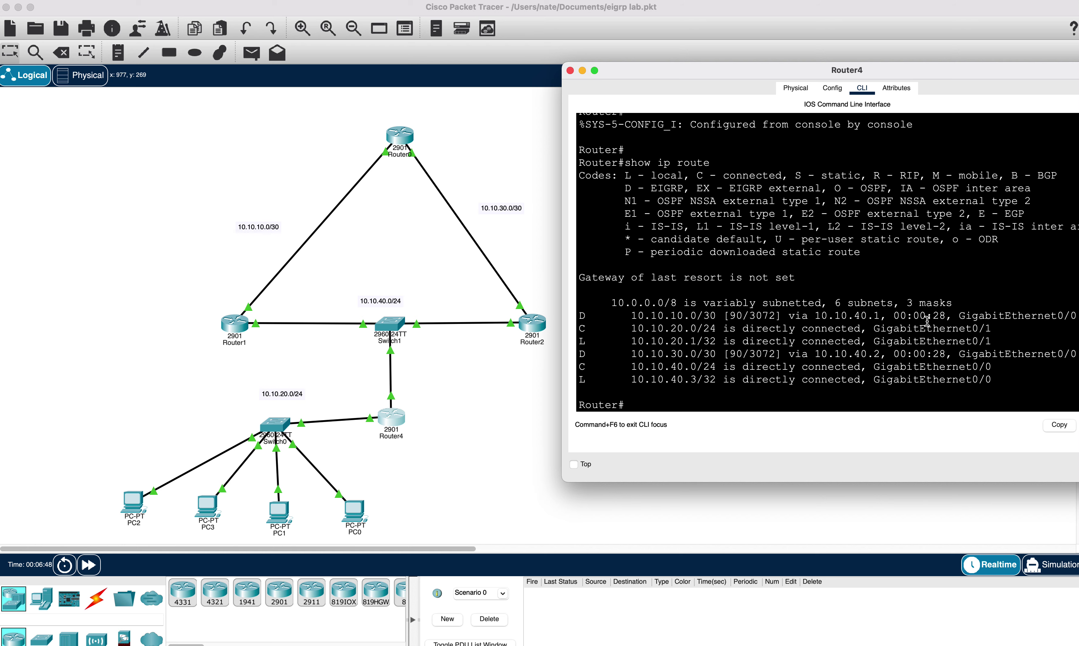
Step: Ping 10.10.10.1 from Router4, getting 5/5 replies
text(ping 10.10.10.1)
key(Return)
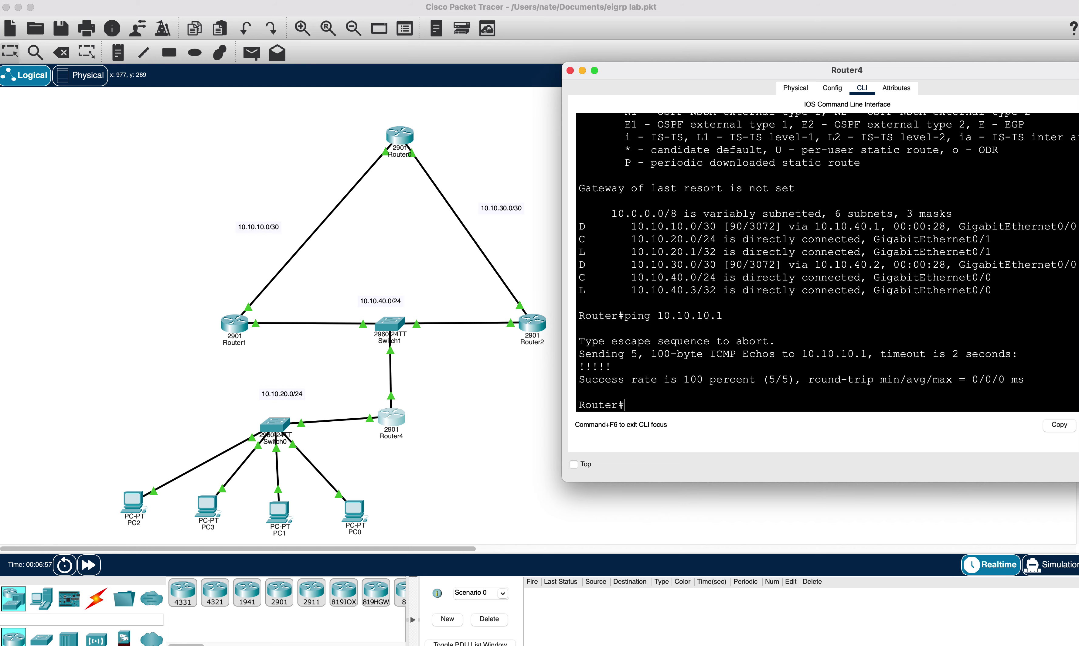
drag(725, 71, 713, 80)
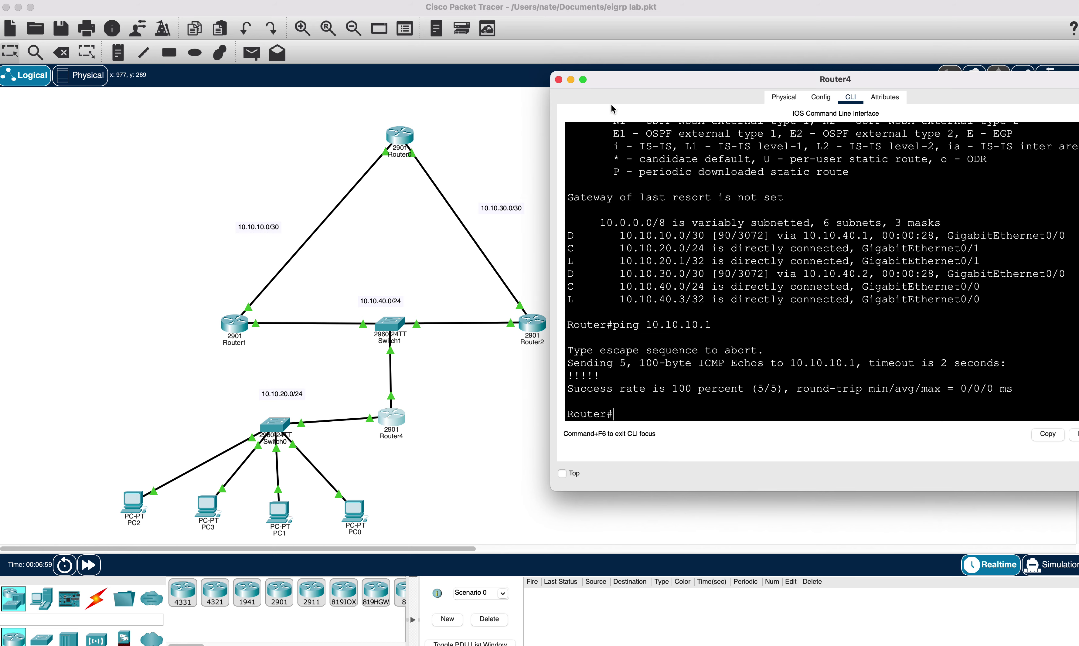
Step: Close Router4's window and nudge PC2 and PC3 slightly lower on the canvas
click(559, 80)
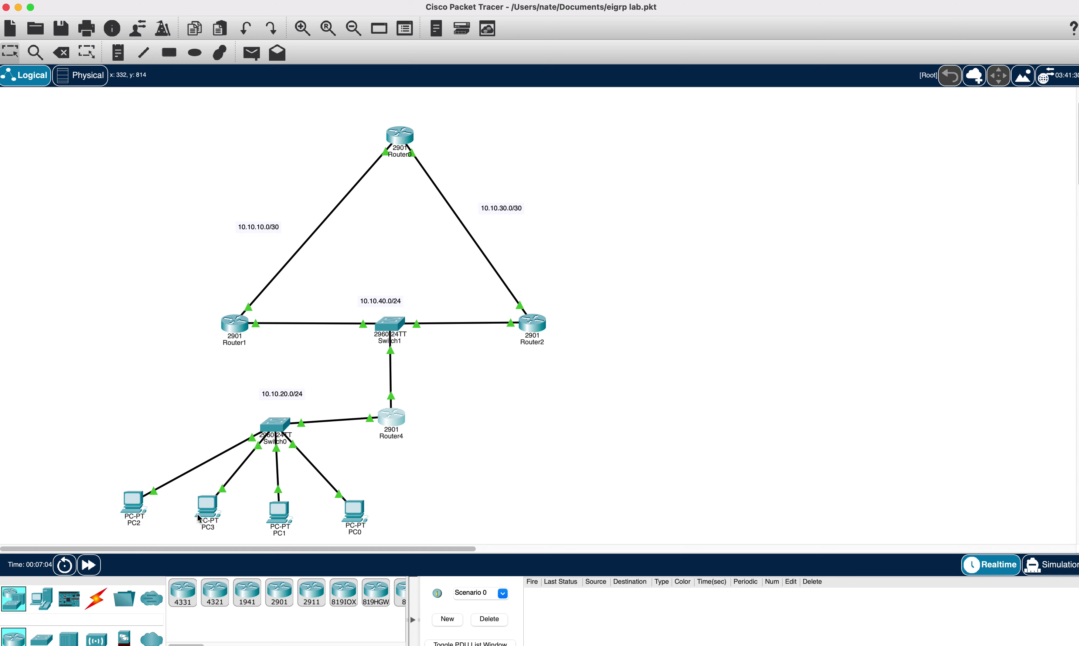
drag(138, 514, 137, 513)
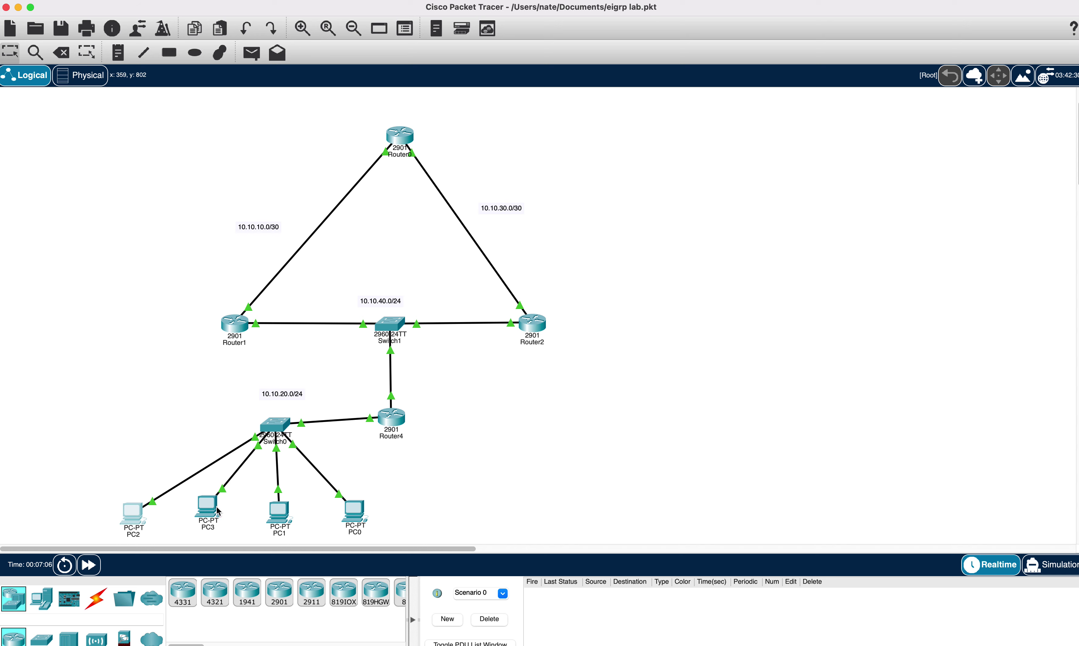
drag(215, 511, 216, 517)
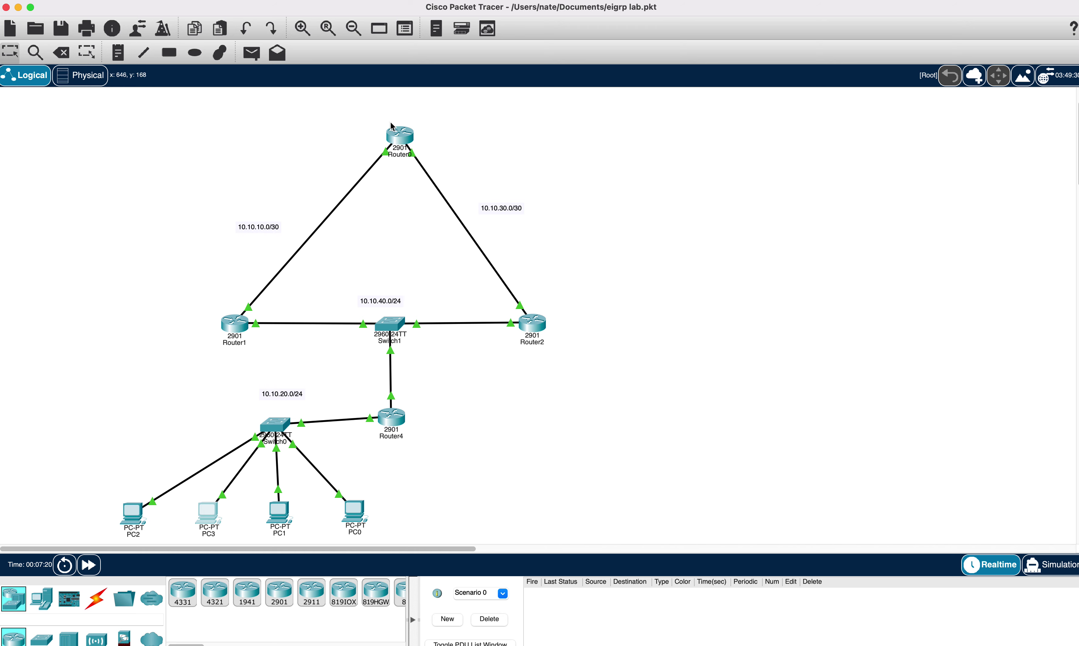
click(398, 137)
Step: Enter global configuration on Router0 and create the DHCP pool TESTLAB
key(Return)
key(Return)
key(Return)
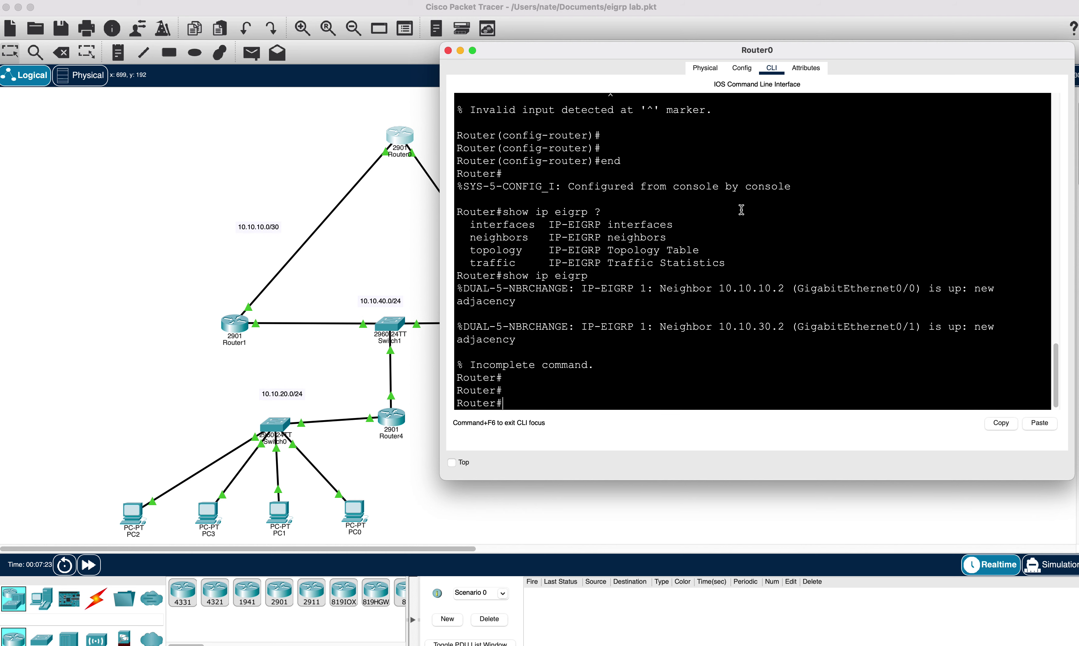
text(conf t)
key(Return)
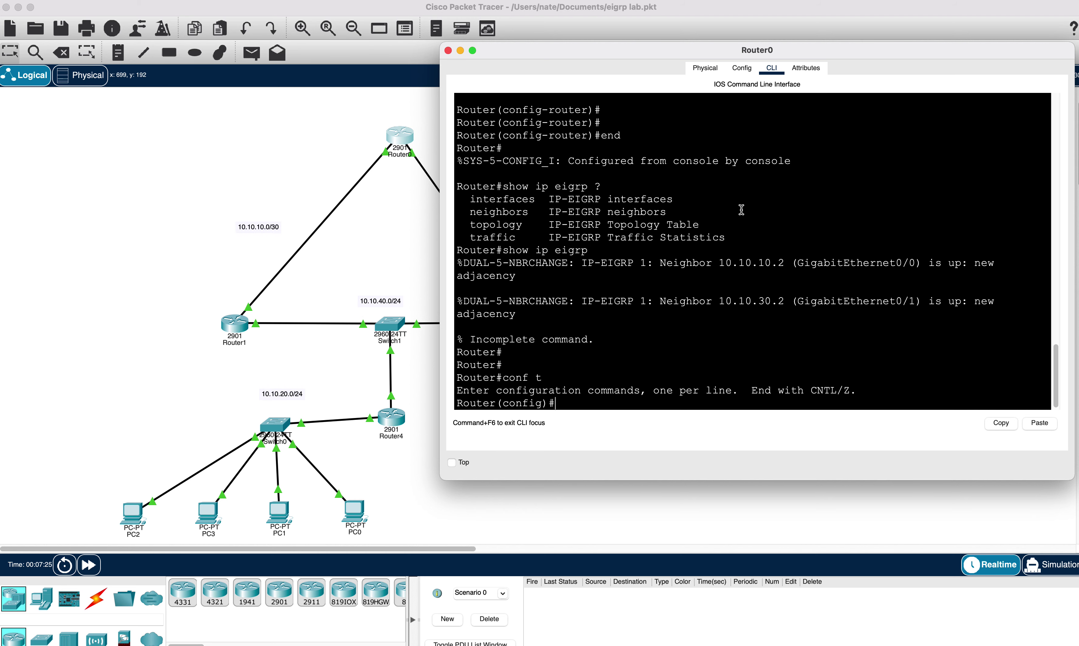
text(ip dhcp pooo)
key(BackSpace)
text(l ?)
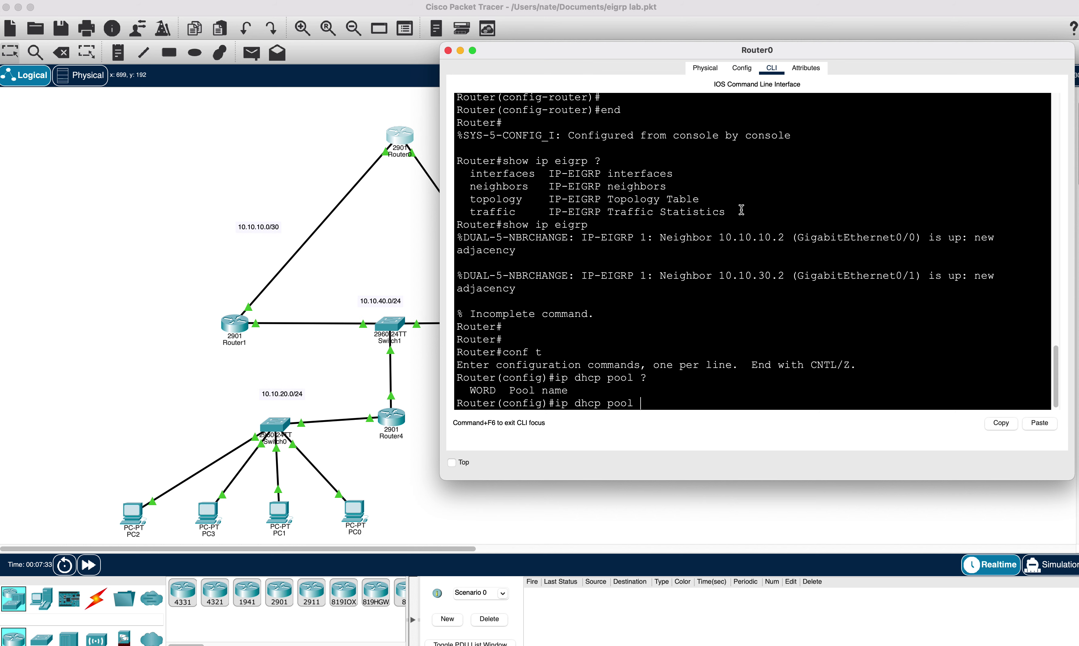
text(TESTLAB)
key(Return)
key(Return)
key(Return)
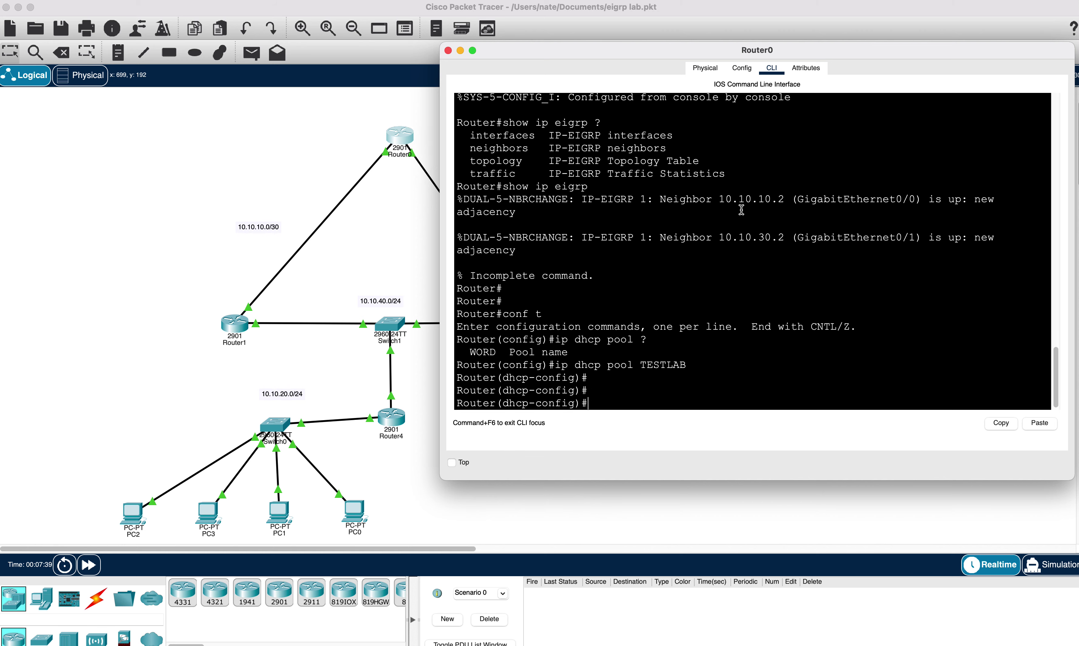
Step: Verify the TESTLAB pool in the running config and exit back to global configuration mode
text(do show run)
key(Return)
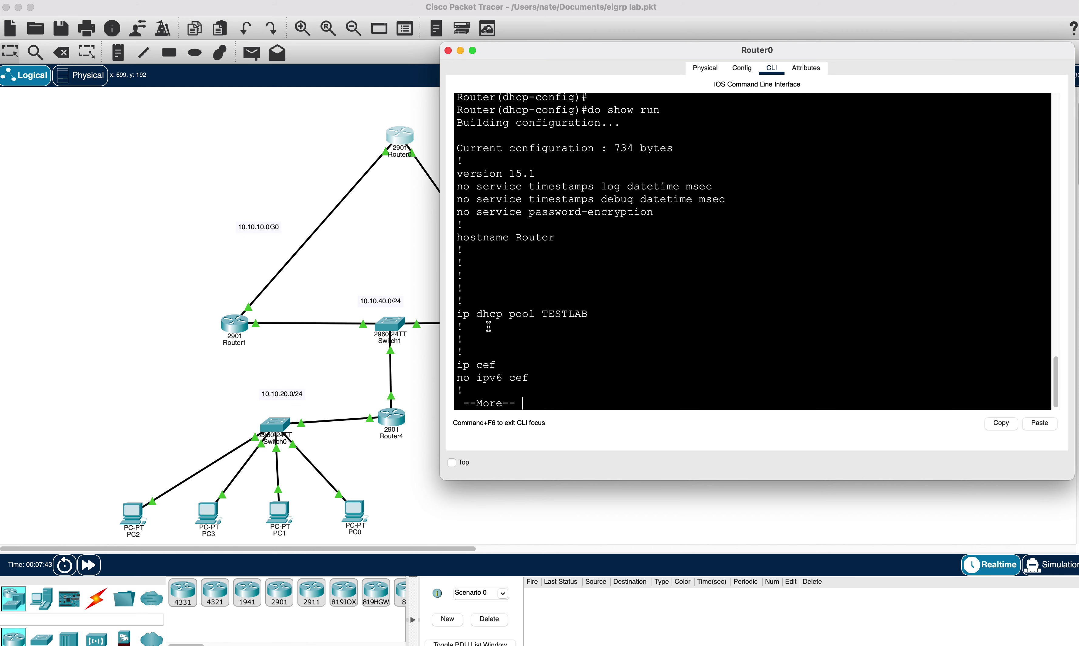
drag(477, 315, 573, 316)
click(505, 339)
key(q)
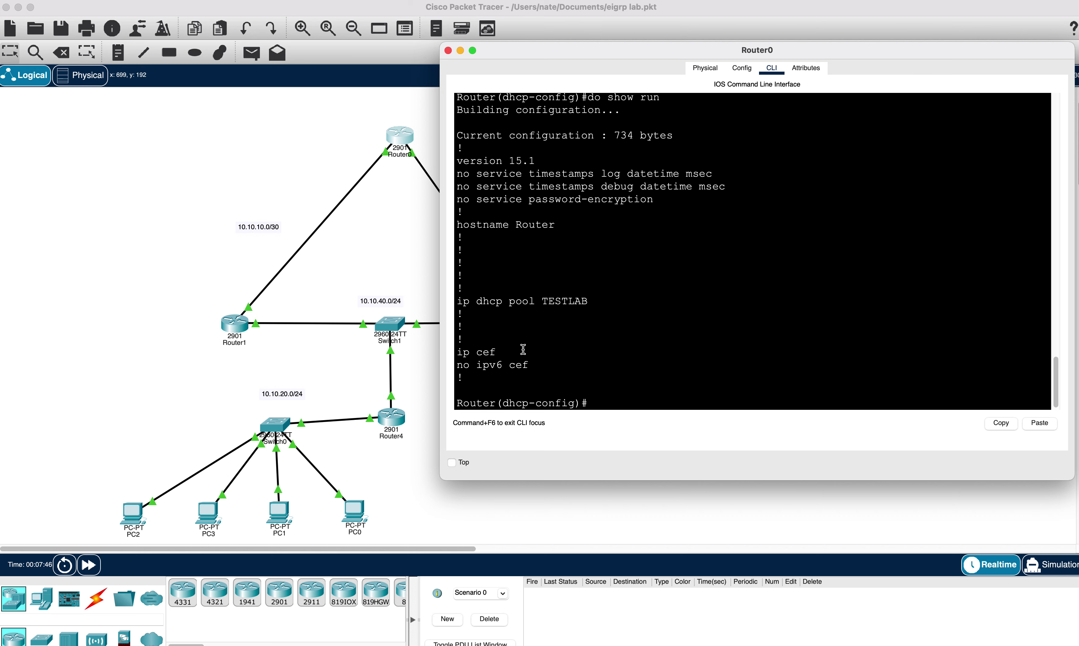
text(network)
key(BackSpace)
key(BackSpace)
key(BackSpace)
text(ork)
key(BackSpace)
key(BackSpace)
key(BackSpace)
key(BackSpace)
key(BackSpace)
key(BackSpace)
key(BackSpace)
key(BackSpace)
text(exit)
key(Return)
key(Return)
key(Return)
key(Return)
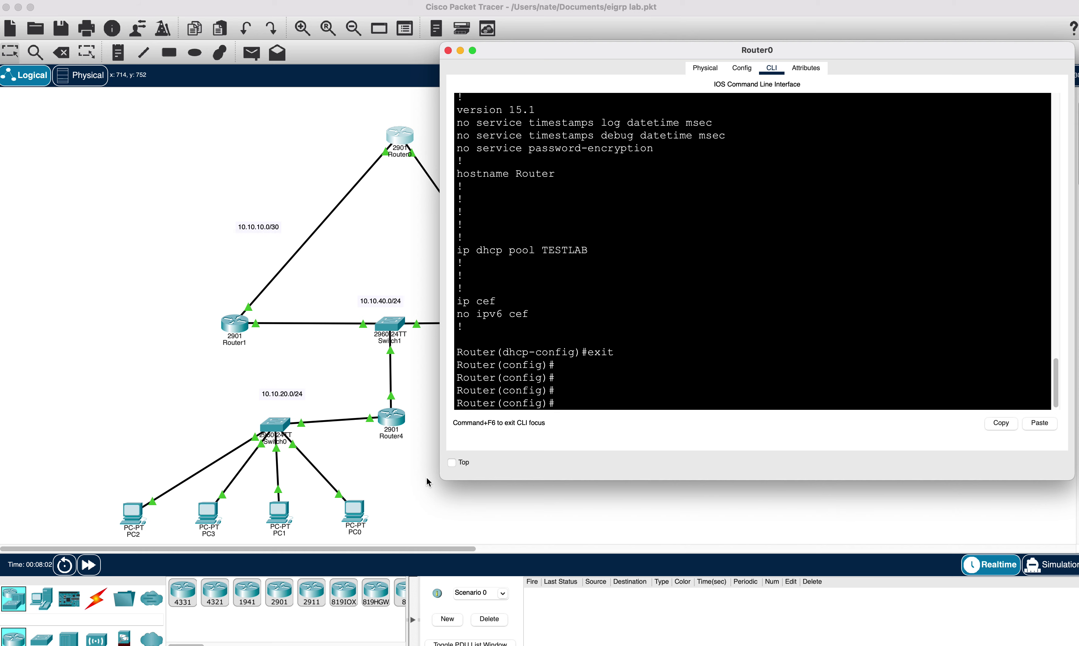
click(389, 421)
Step: Run show ip int br on Router4 to confirm Gi0/1 at 10.10.20.1, then close its window
key(Return)
key(Return)
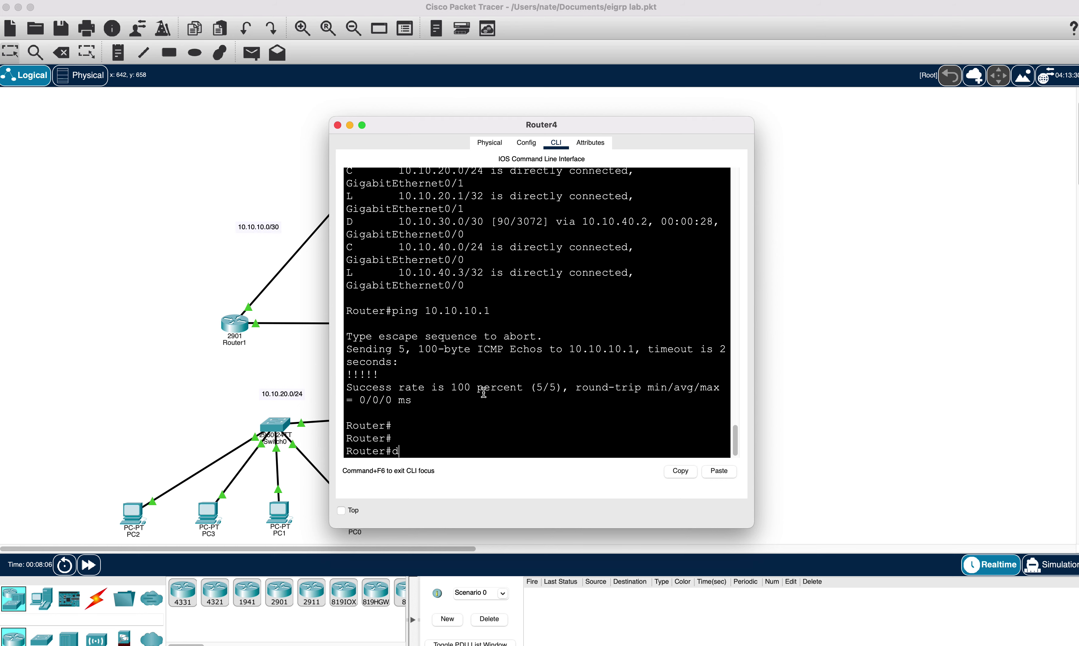
text(show ip int br)
key(Return)
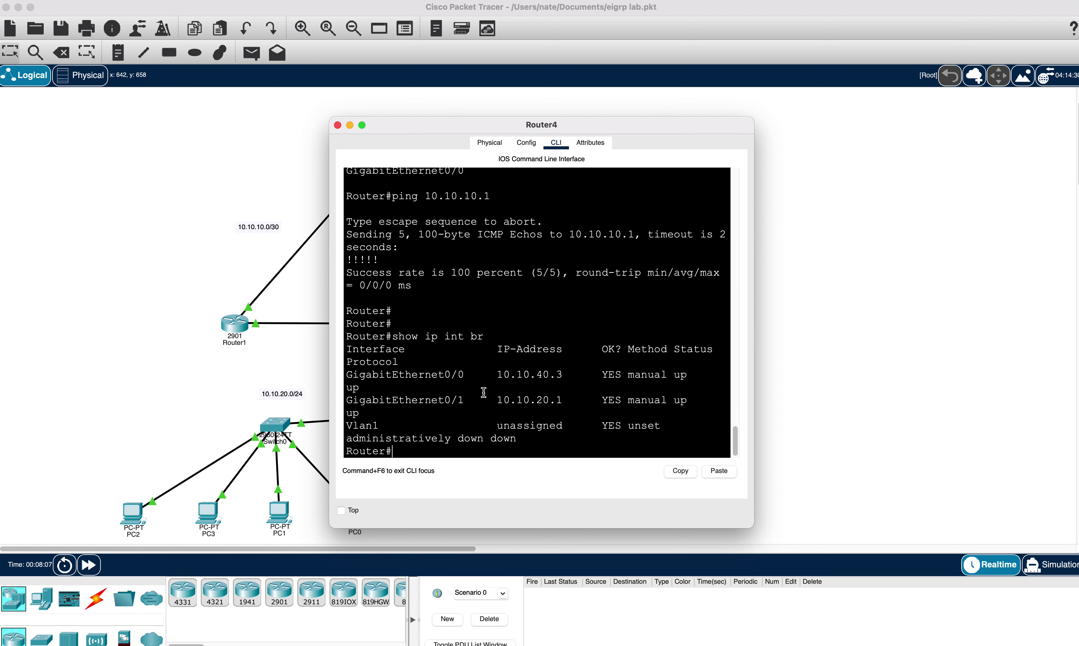
drag(752, 526, 1008, 542)
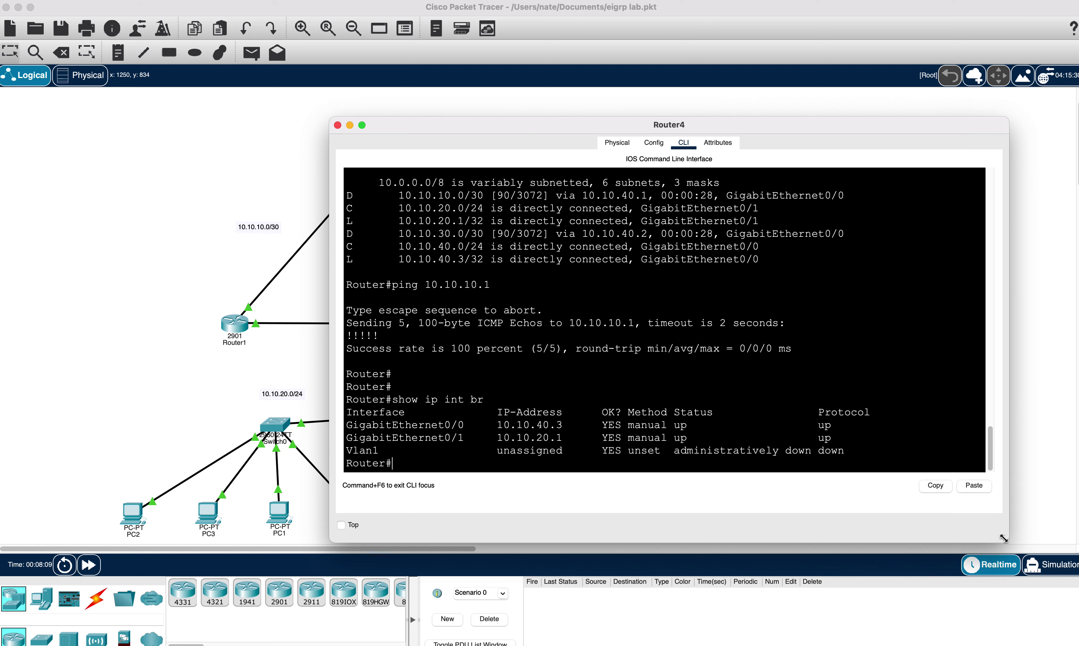
drag(576, 437, 529, 438)
click(337, 125)
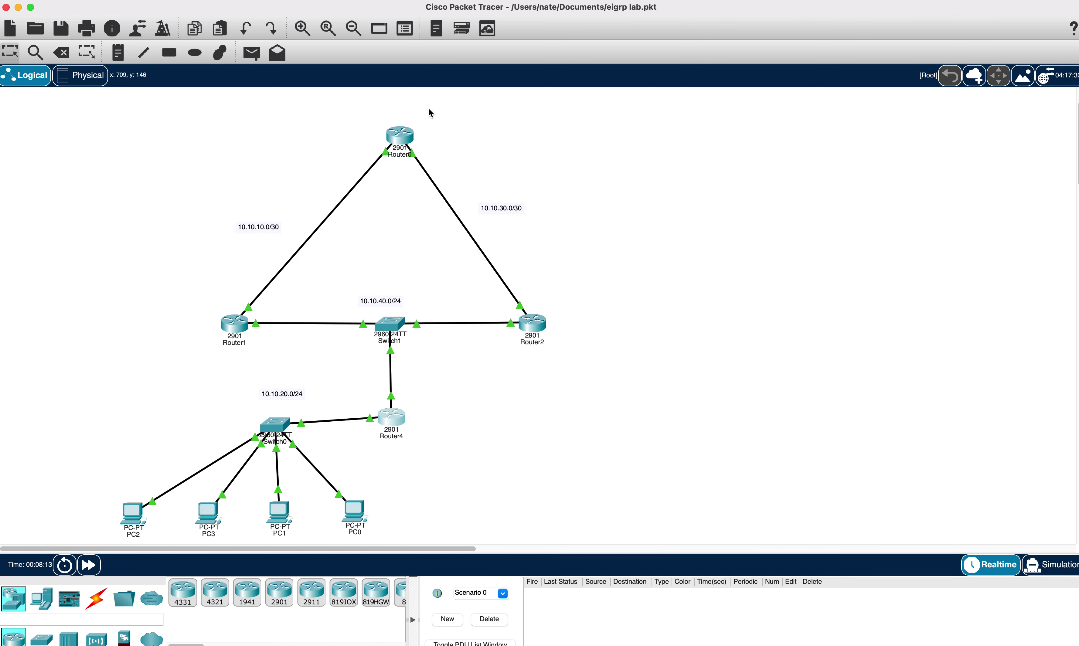
Step: On Router0, run ip dhcp excluded-address 10.10.20.1 10.10.20.25 to reserve those addresses
click(400, 137)
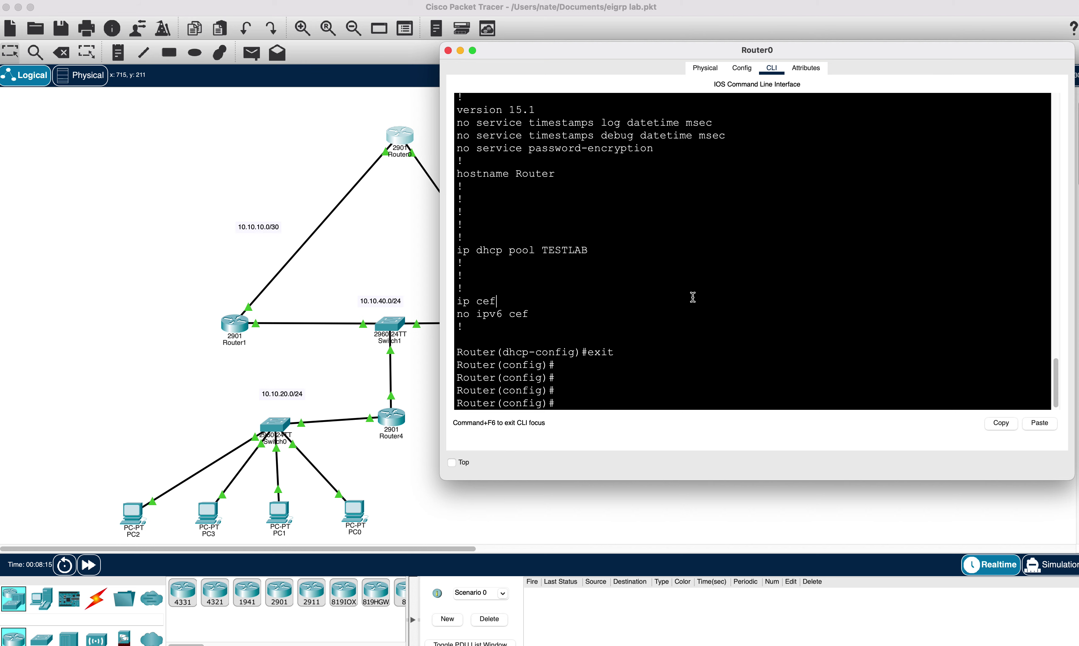
text(ip ex)
key(Tab)
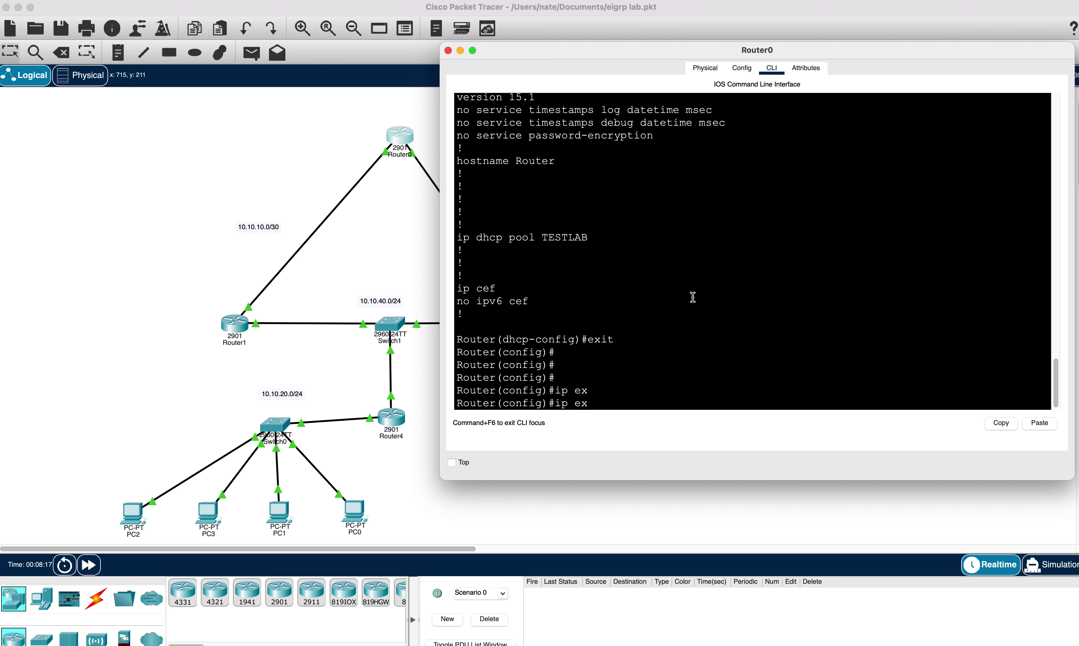
text(cluded)
key(Tab)
key(BackSpace)
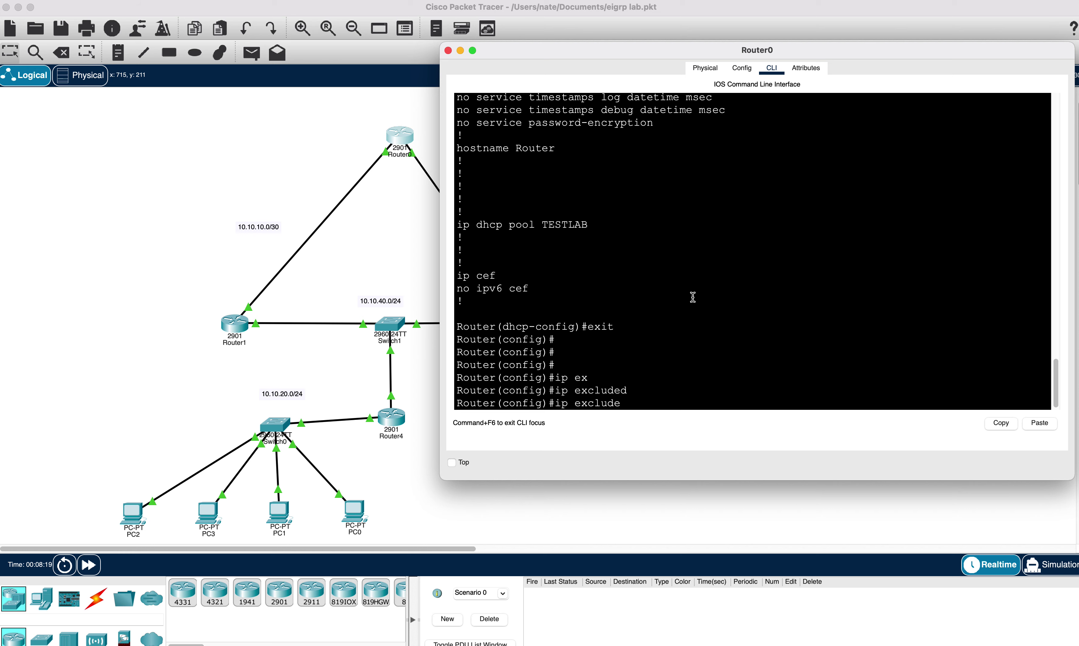
key(BackSpace)
key(BackSpace)
key(BackSpace)
key(BackSpace)
key(BackSpace)
key(BackSpace)
key(BackSpace)
key(BackSpace)
key(BackSpace)
key(BackSpace)
text(exclu)
key(Tab)
key(BackSpace)
key(BackSpace)
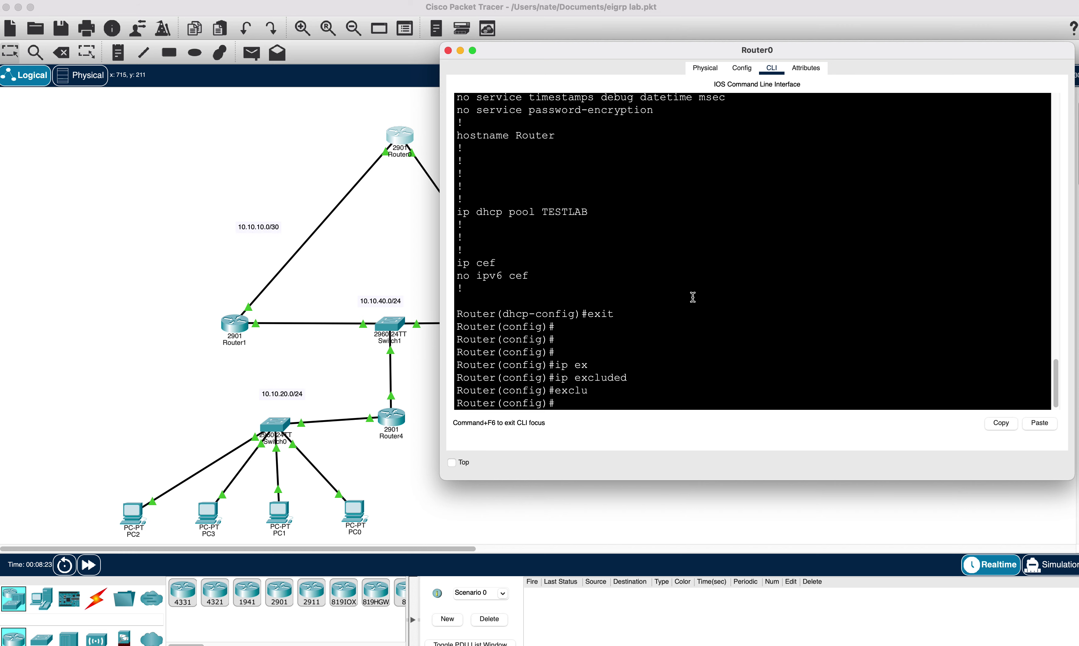
text(ip dhcp ex)
key(Tab)
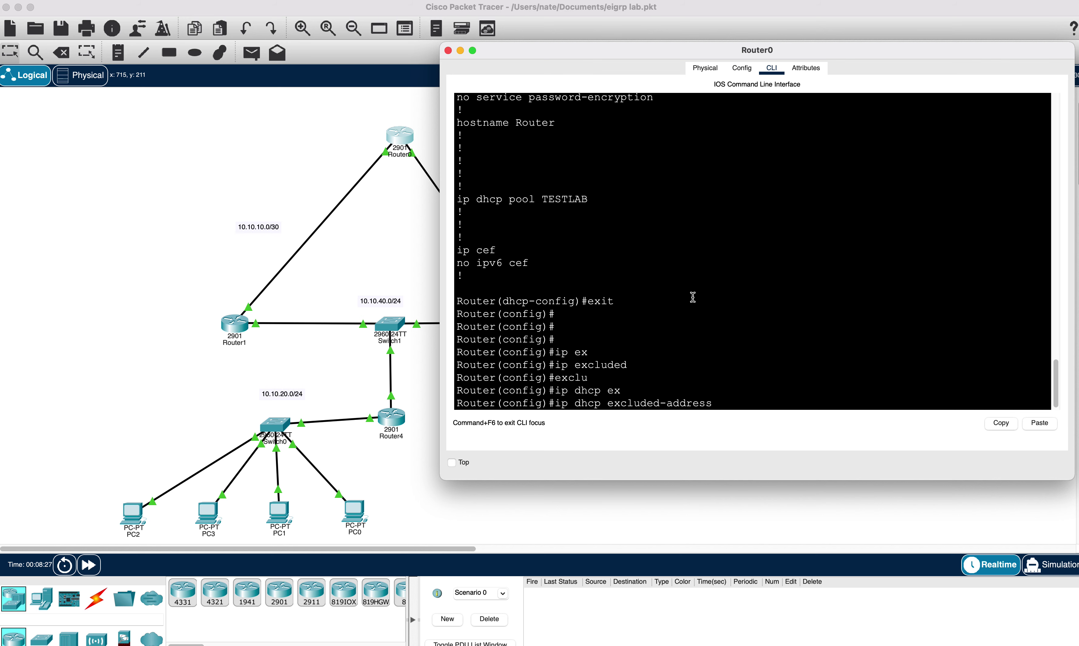
text(?)
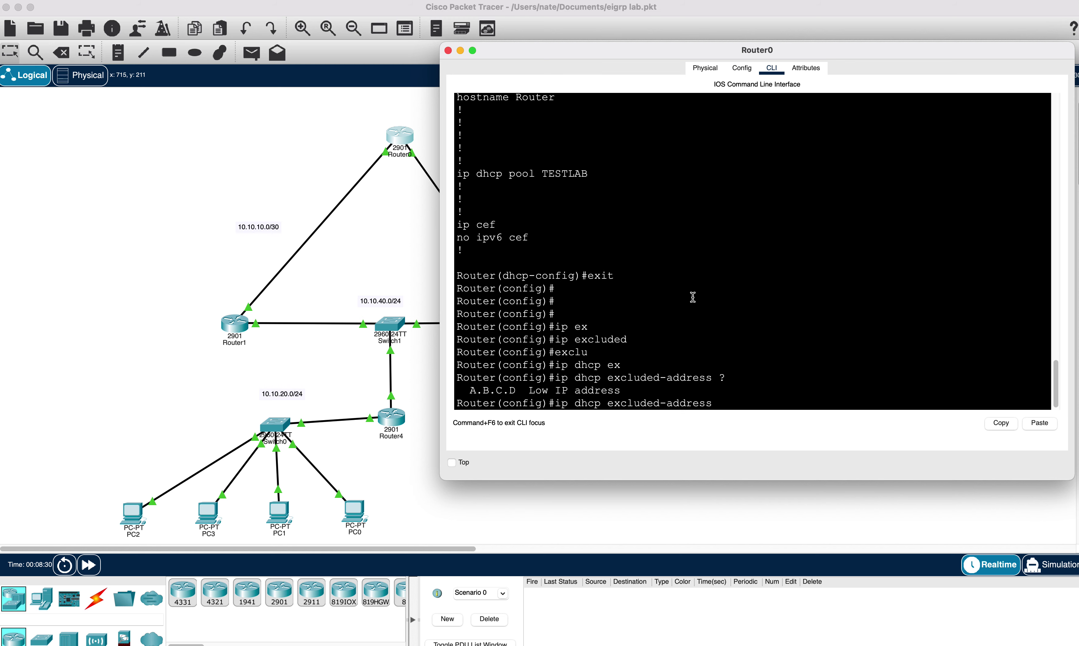
text(10.10.20.1 10.10.20.25)
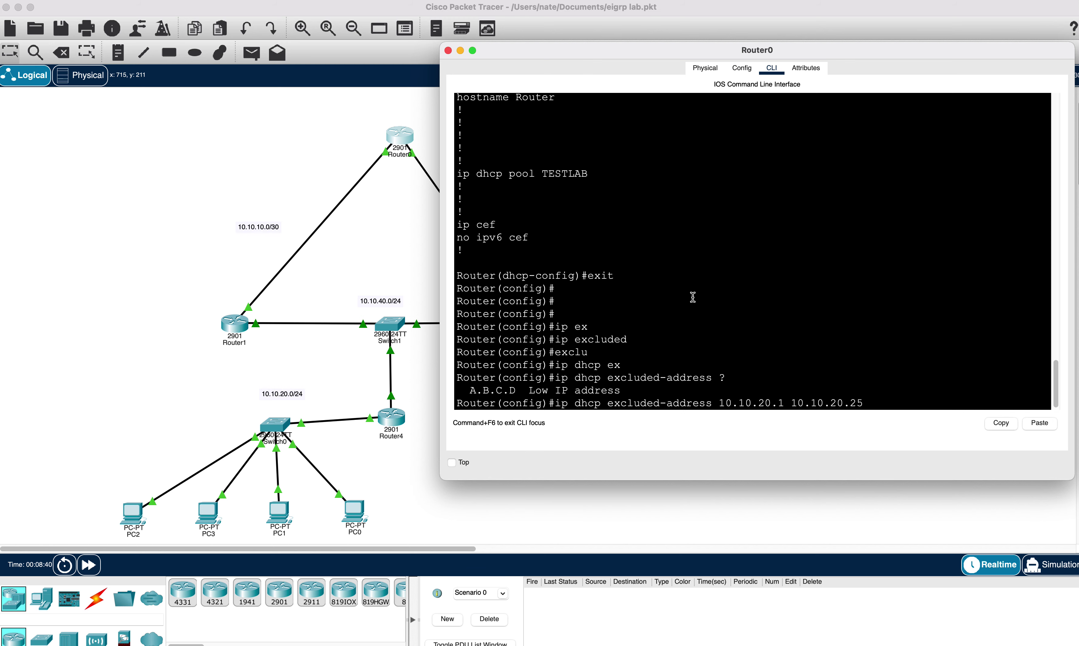
key(Return)
key(Return)
key(Return)
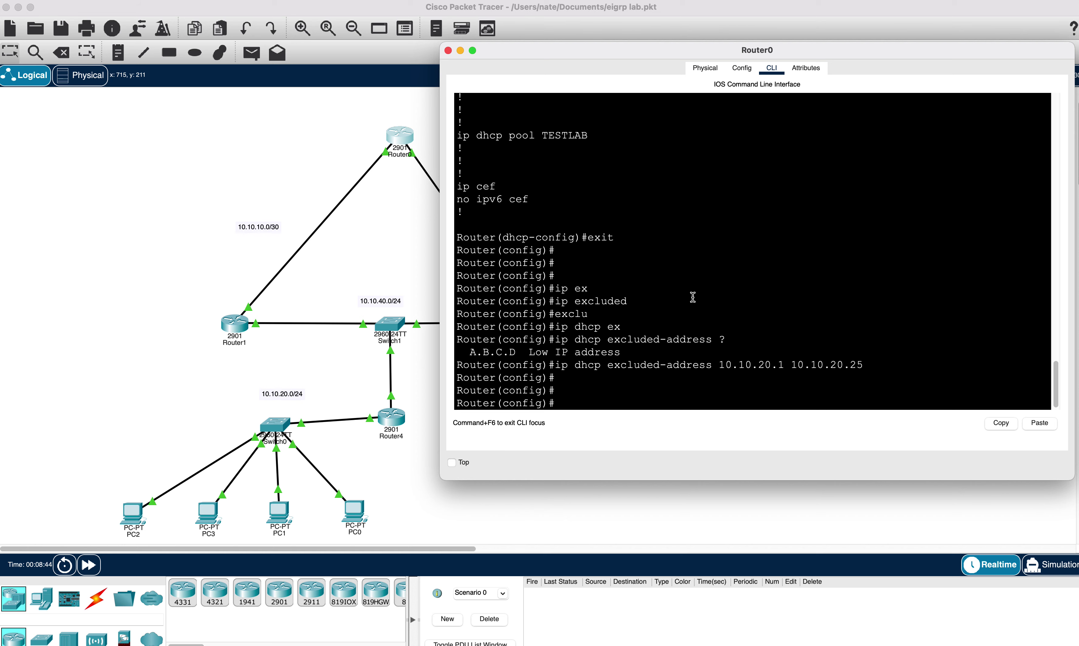
Step: In pool TESTLAB, set network 10.10.20.0 255.255.255.0 and default-router 10.10.20.1
text(ip dhcp pool TESTLAB)
key(Return)
key(Return)
key(Return)
text(network ?)
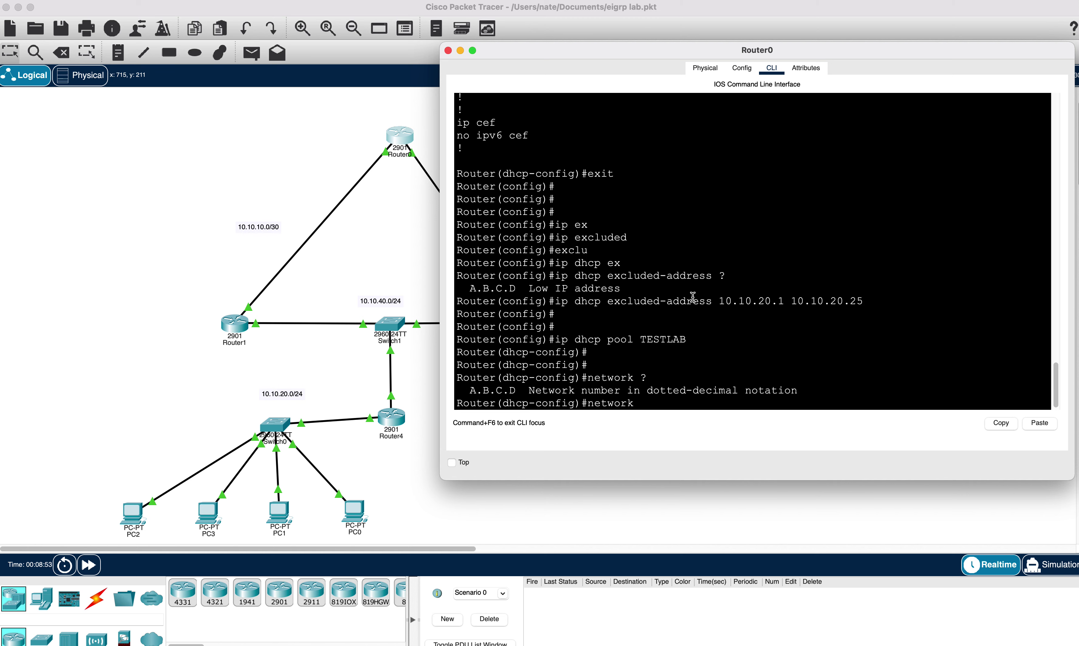
text(10.10.20.0 255.255.255)
text(.0)
key(Return)
key(Return)
key(Return)
key(Return)
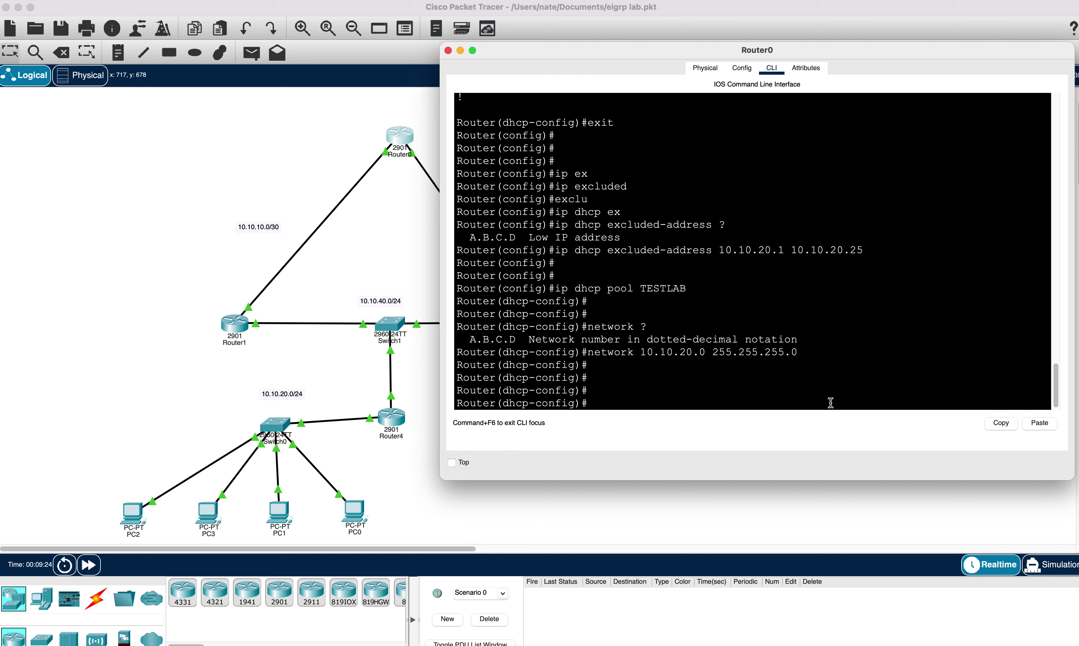
text(def)
key(Tab)
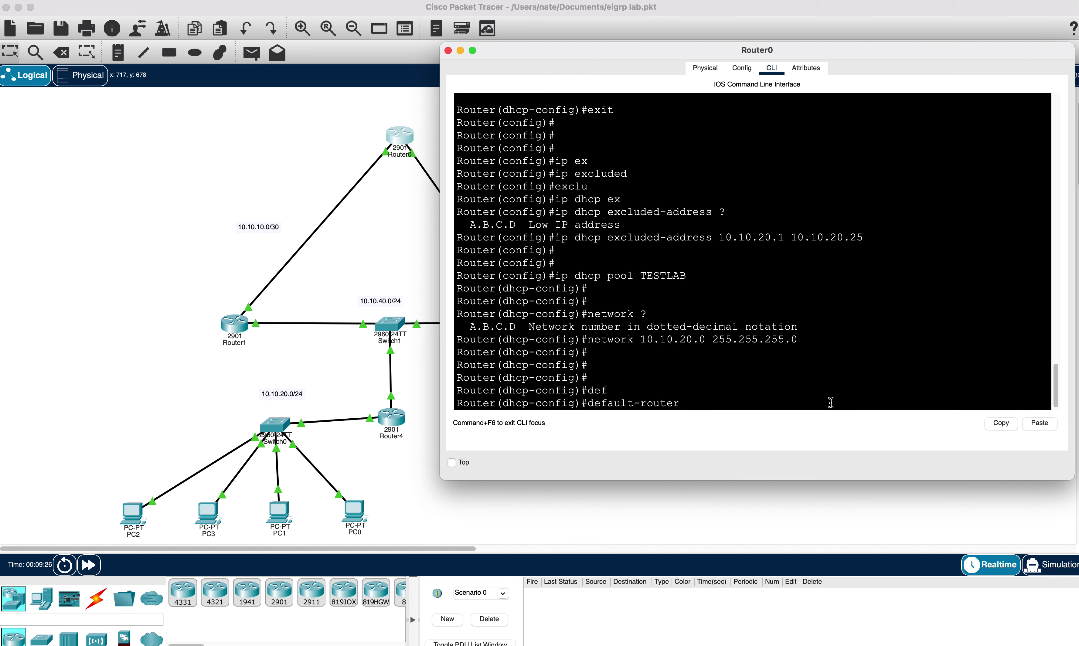
text(10.10.20.1)
key(Return)
key(Return)
key(Return)
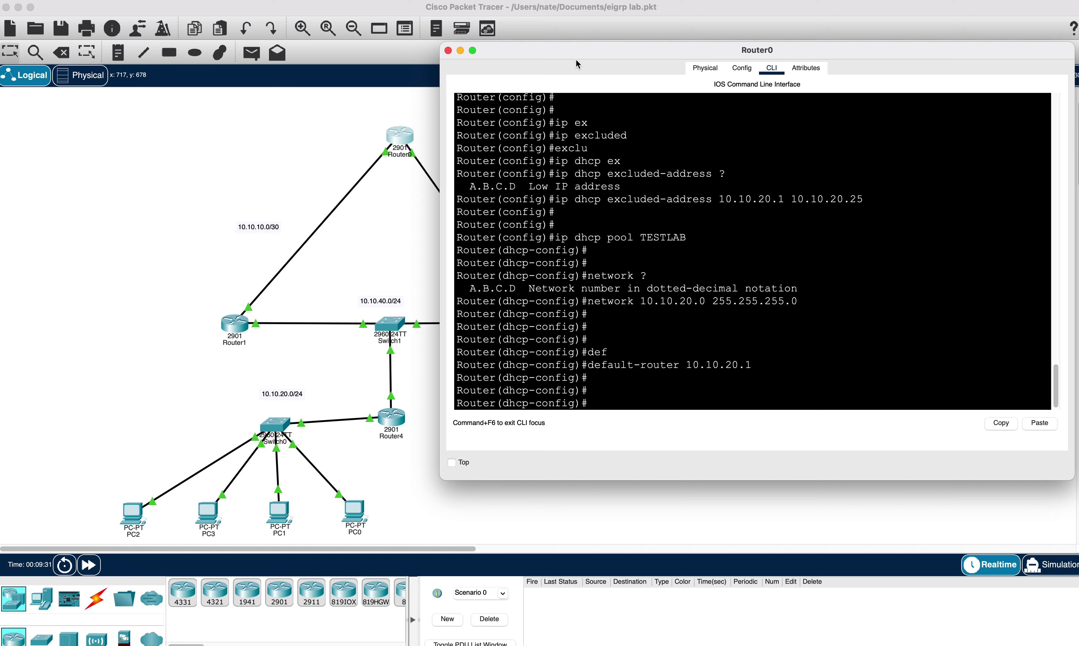
Step: Set the pool's dns-server to 8.8.8.8, check the running config, and close Router0
drag(568, 49, 583, 82)
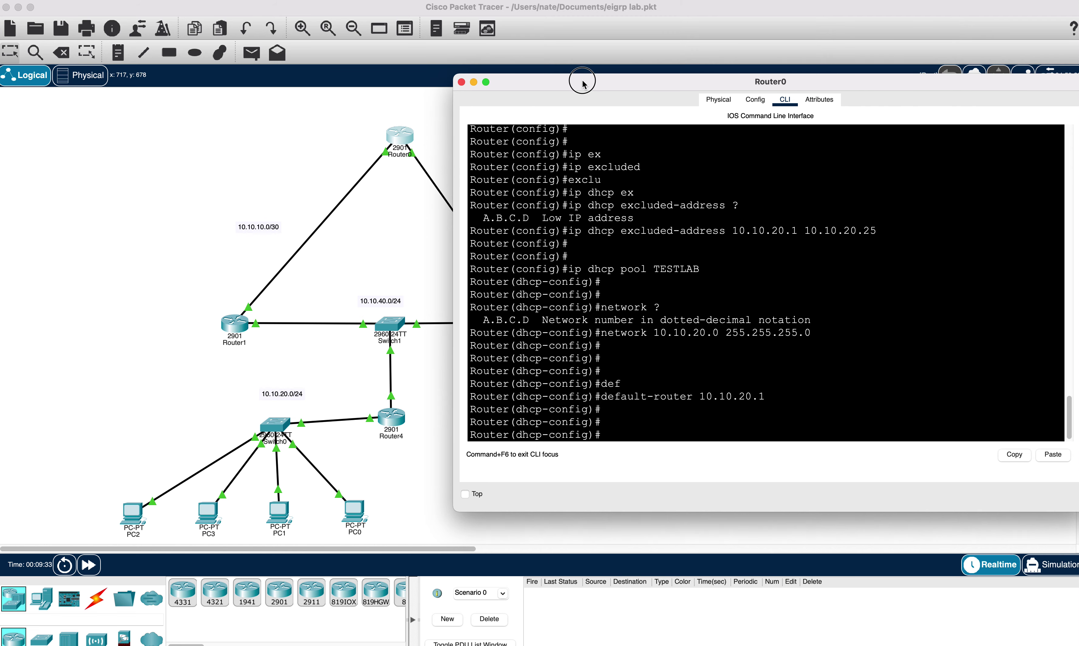
text(dns 8.8.8.8)
key(Return)
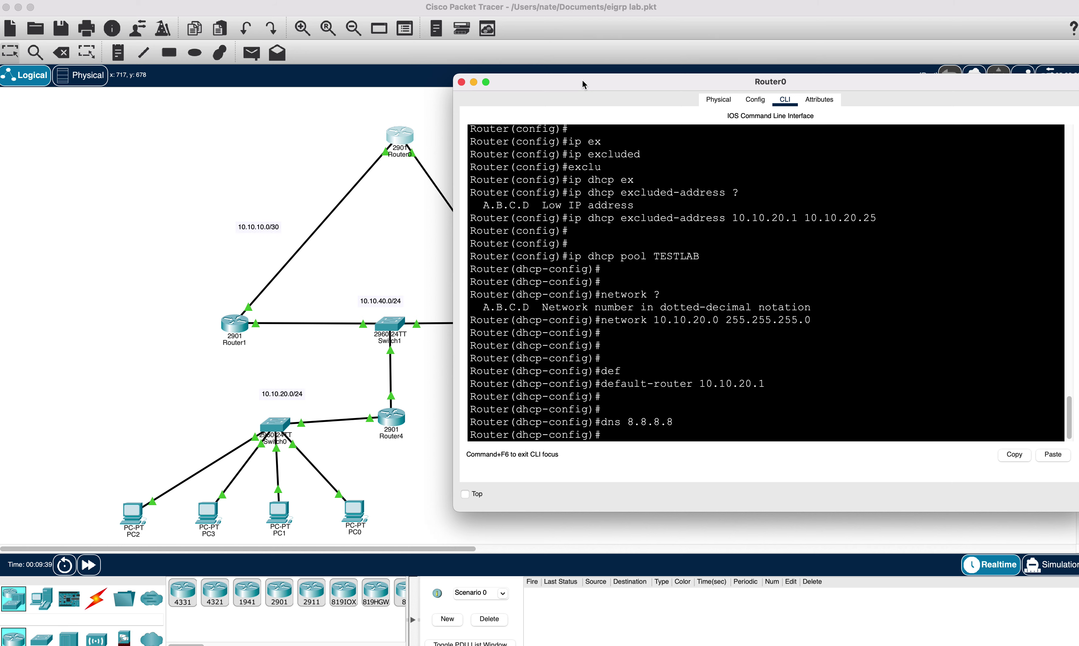
text(dns)
key(Tab)
text(8.8.8.8)
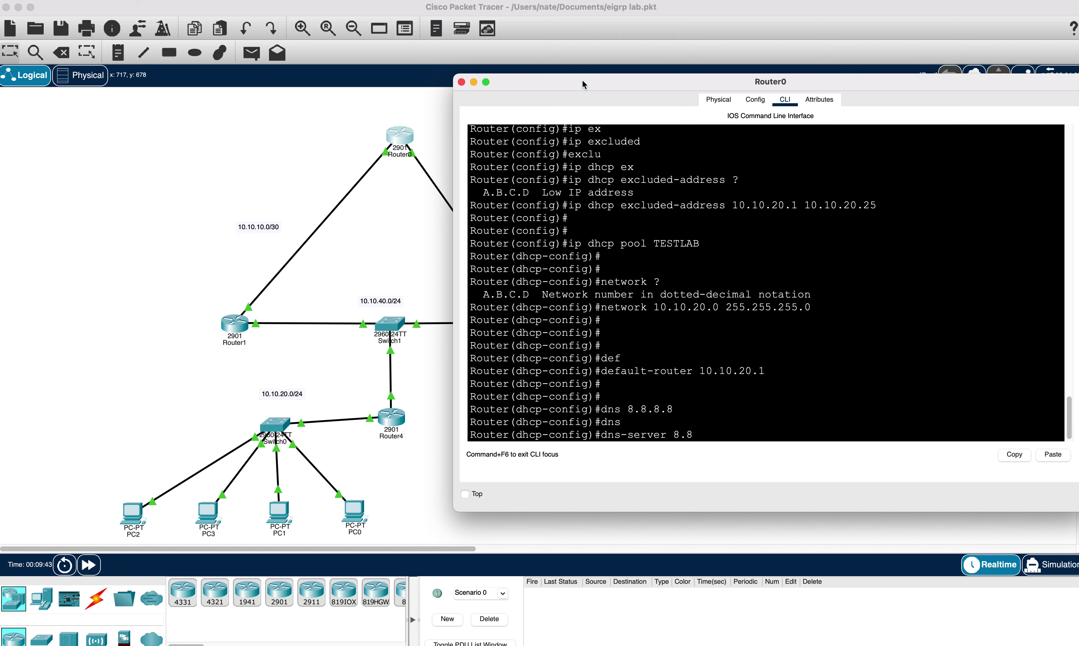
key(Return)
key(Return)
key(Return)
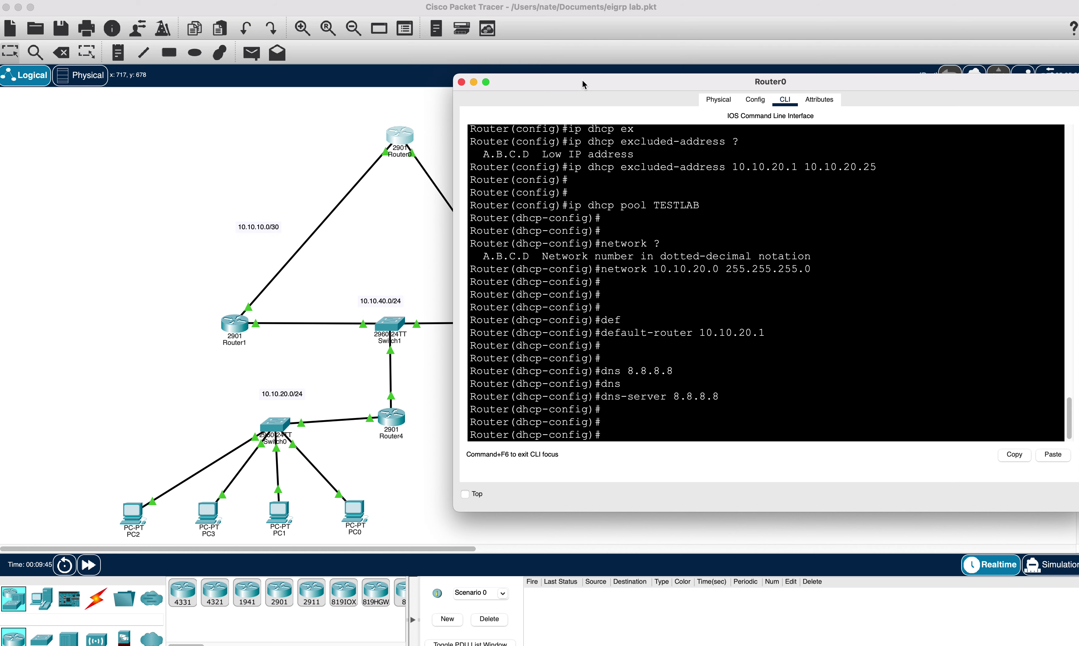
text(do show run)
key(Return)
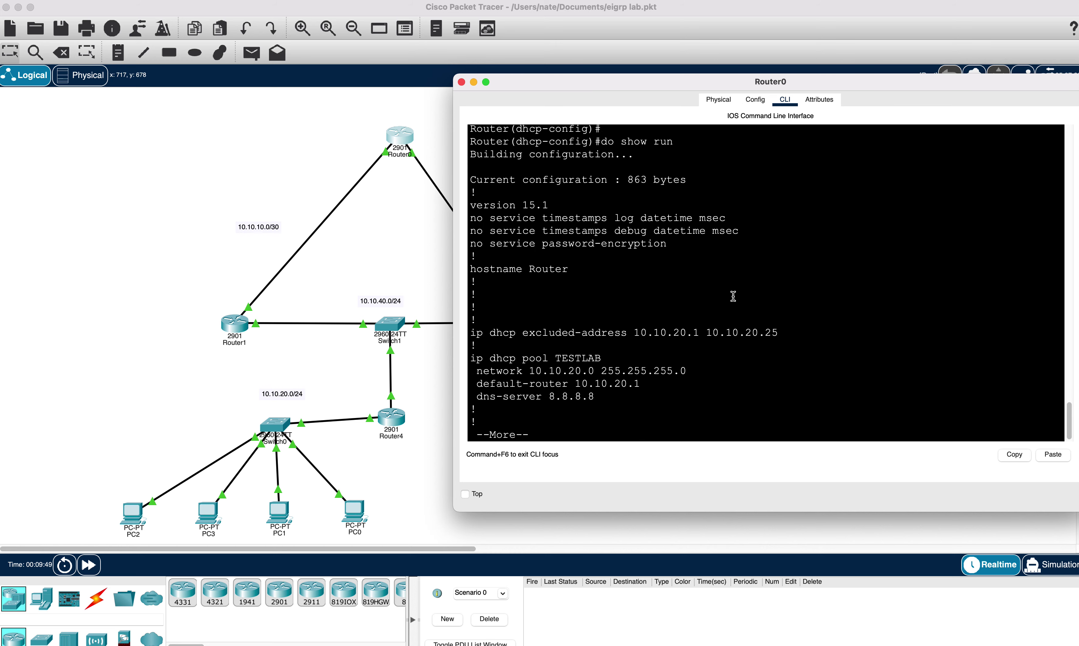
drag(601, 414, 472, 361)
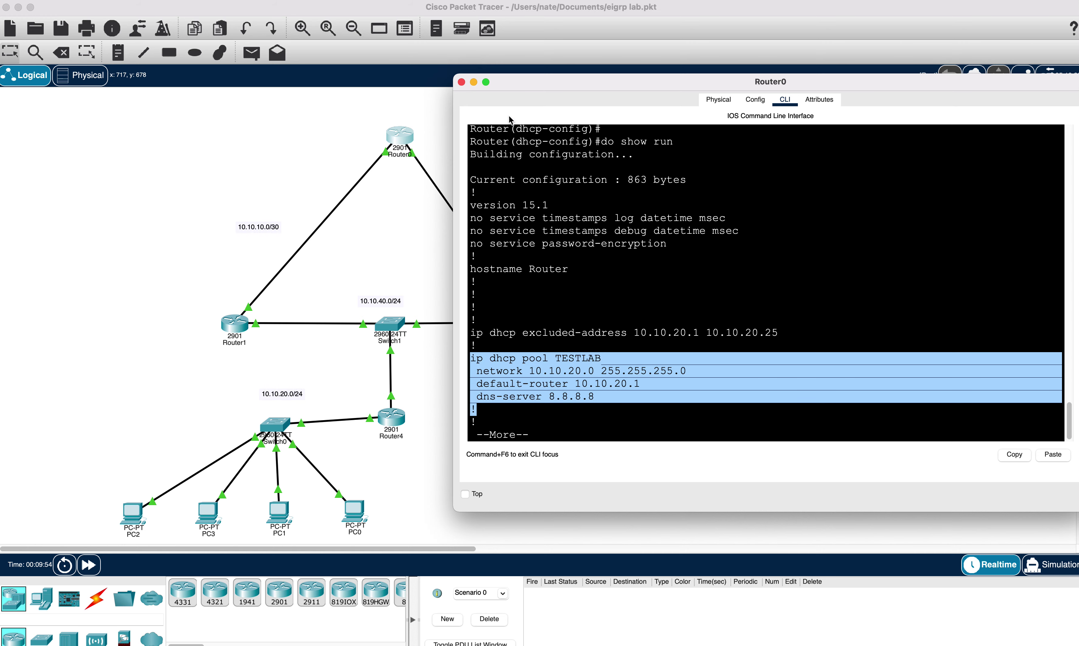
click(461, 82)
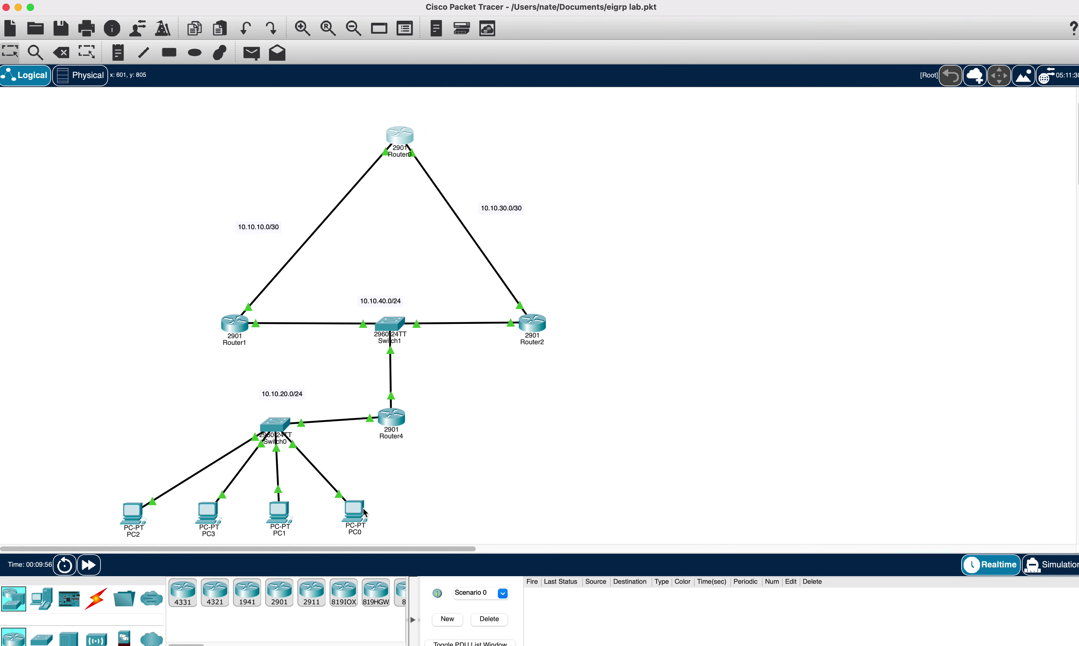
Step: Open PC0's command prompt, then switch its FastEthernet0 to DHCP addressing
click(355, 511)
drag(447, 124, 187, 117)
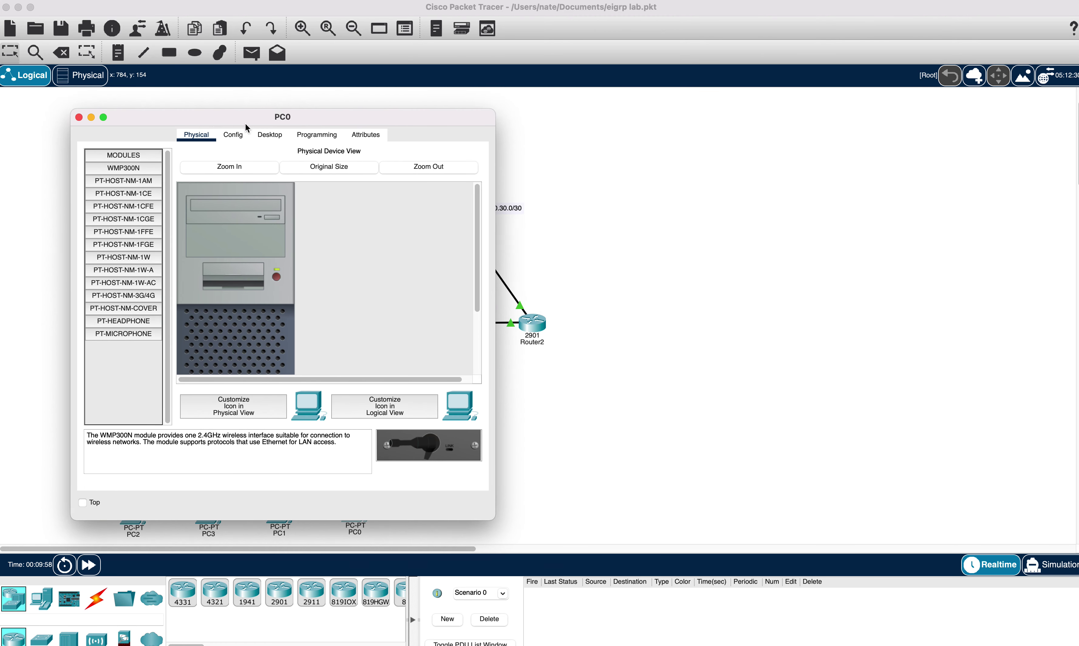
click(270, 135)
click(356, 212)
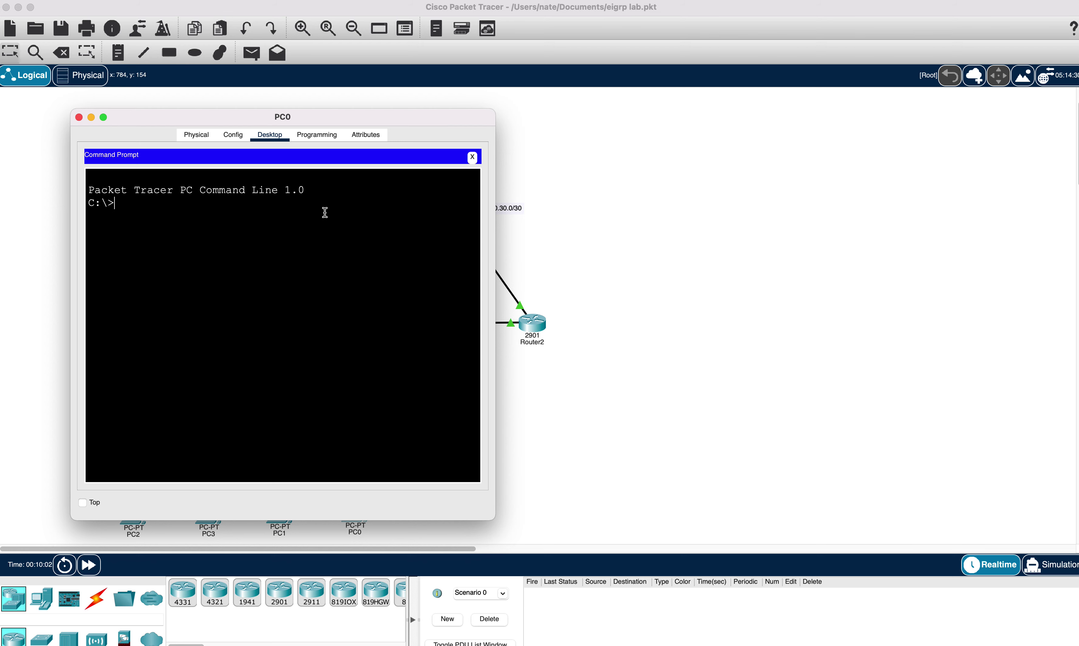
click(233, 135)
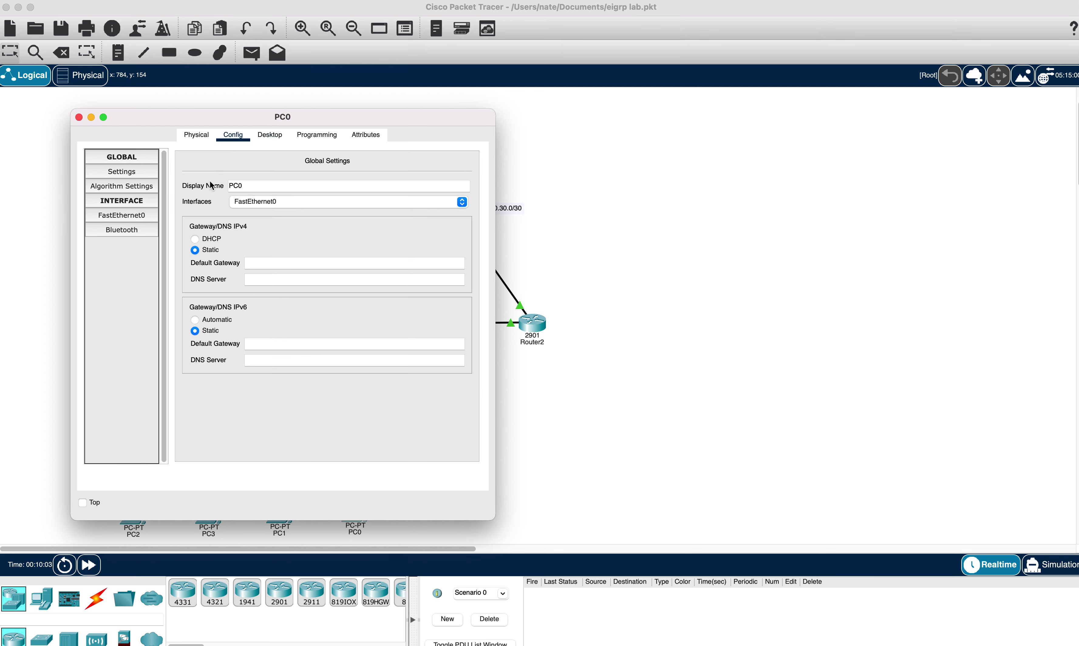
click(114, 218)
click(191, 253)
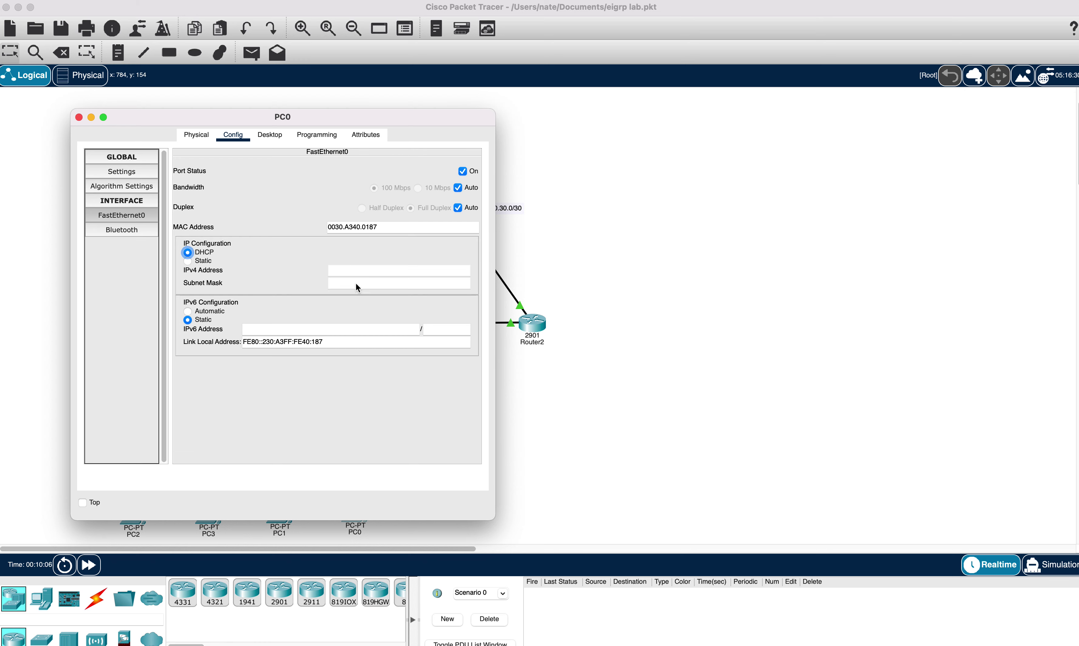
drag(405, 126, 956, 109)
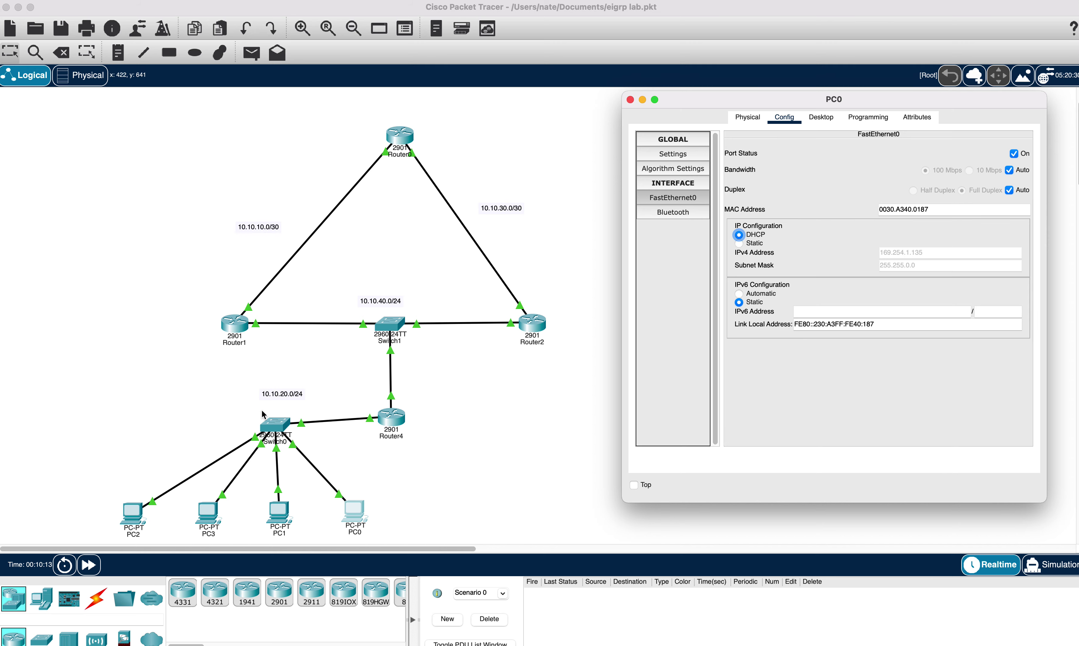
Step: In Router4's CLI, enter global configuration and interface GigabitEthernet0/1 configuration
click(390, 417)
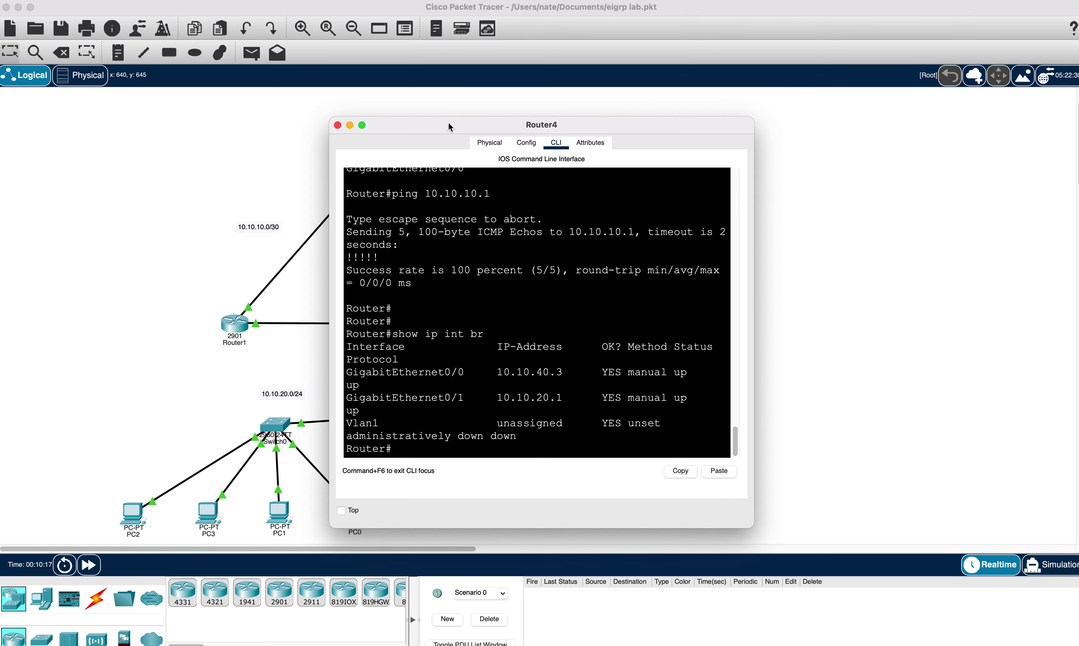
drag(449, 124, 550, 38)
drag(854, 444, 1004, 488)
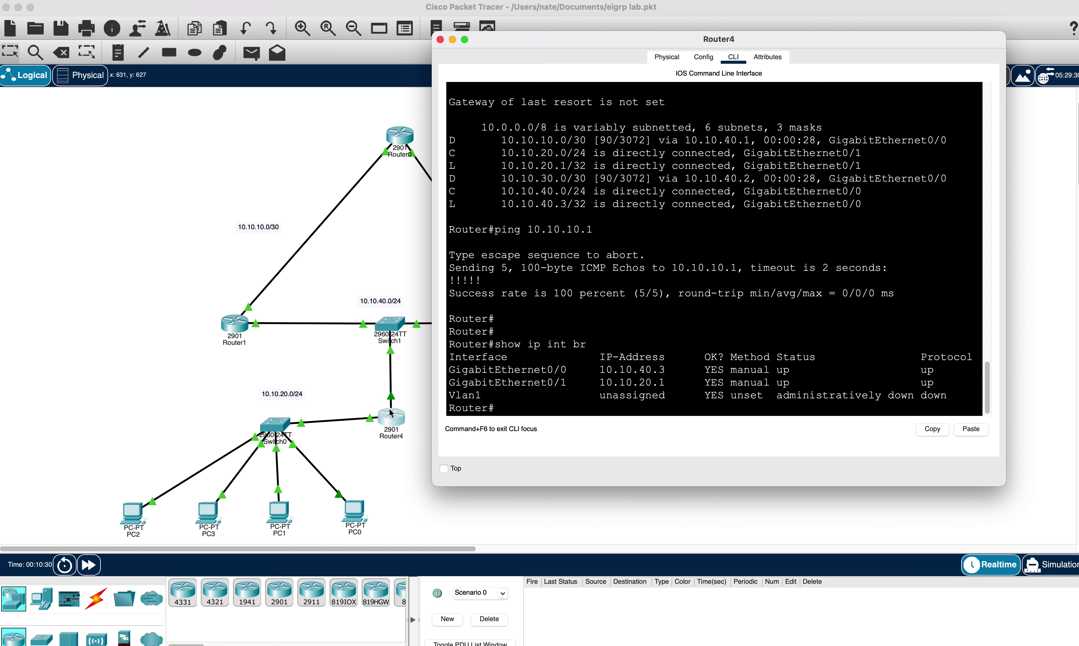
text(cpm)
drag(672, 384, 598, 383)
click(577, 406)
key(BackSpace)
key(BackSpace)
key(BackSpace)
text(conf t)
key(Return)
text(int g0/1)
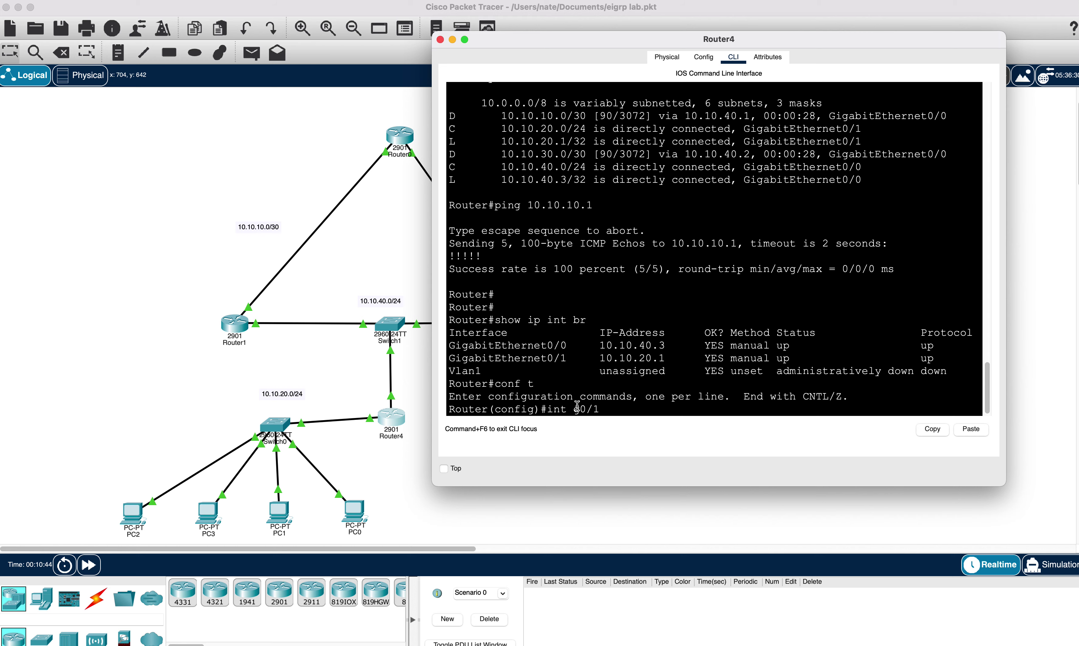
key(Return)
Step: Add ip helper-address 10.10.10.1 on Gi0/1 and close the Router4 window
text(help)
key(Return)
key(Up)
text(er)
key(Return)
key(Up)
text(-)
key(Tab)
key(BackSpace)
key(BackSpace)
key(BackSpace)
key(BackSpace)
text(ip)
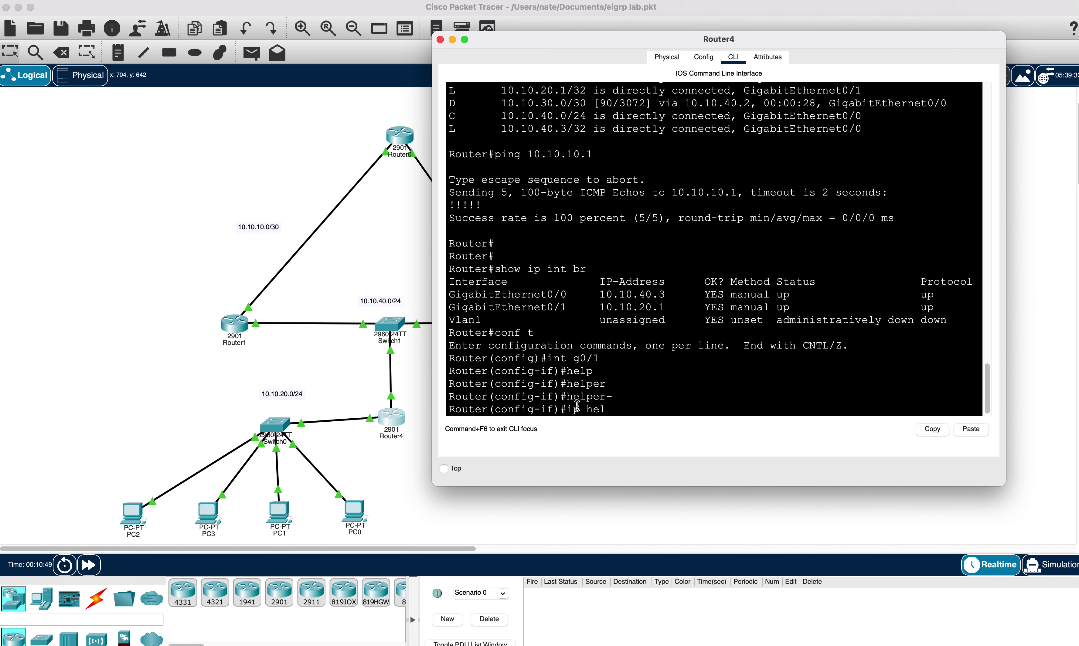
text(er)
key(Tab)
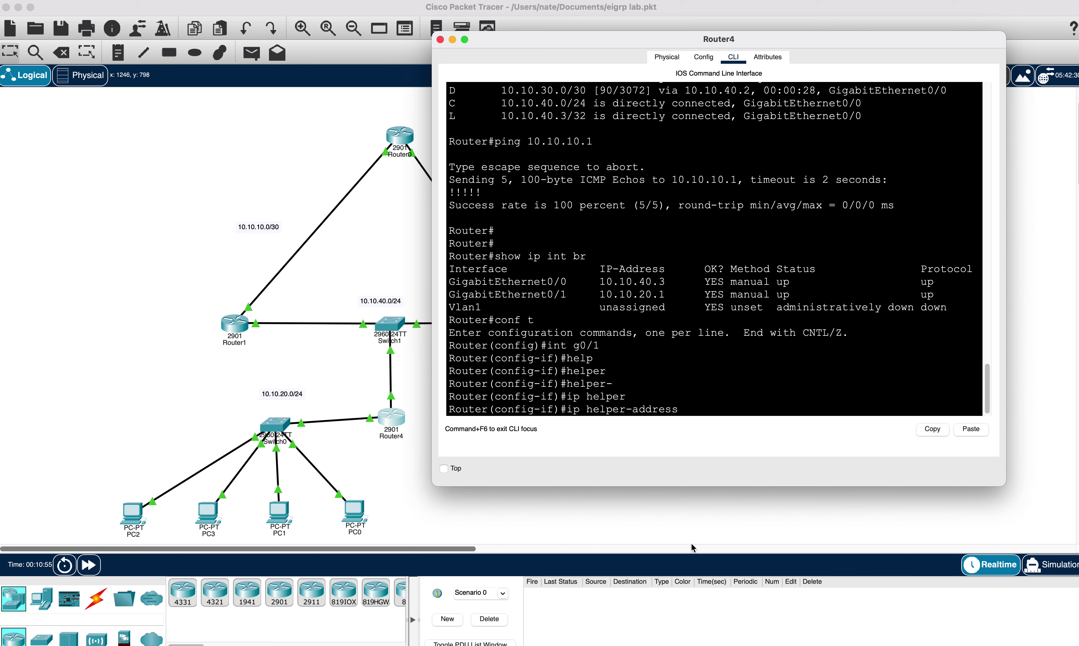
drag(611, 38, 631, 38)
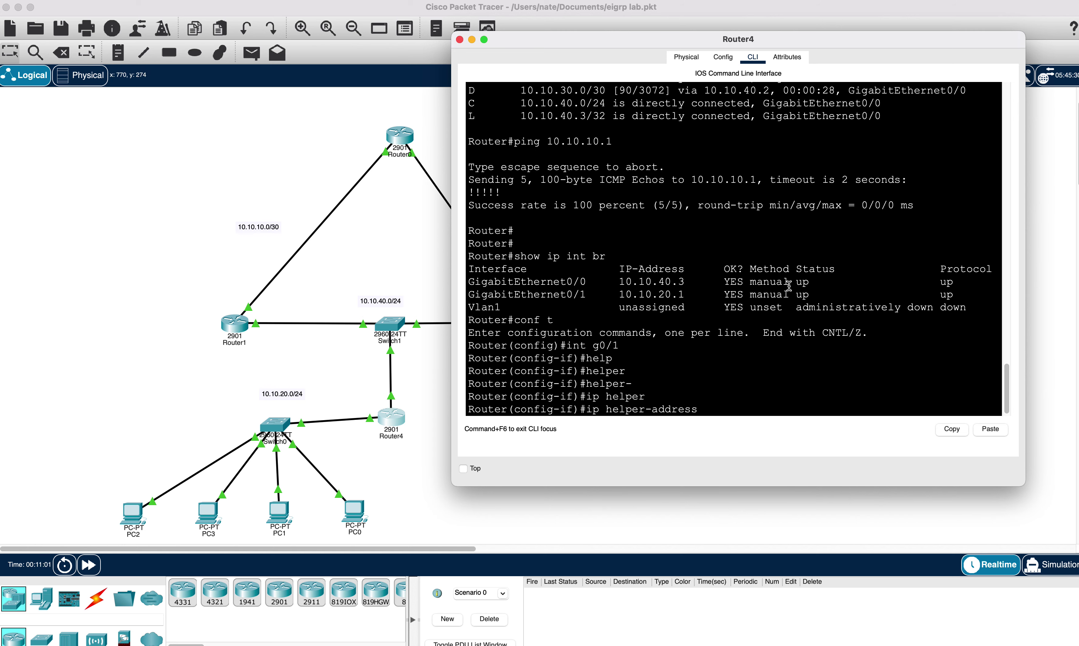
text(0.10.10.1)
key(Return)
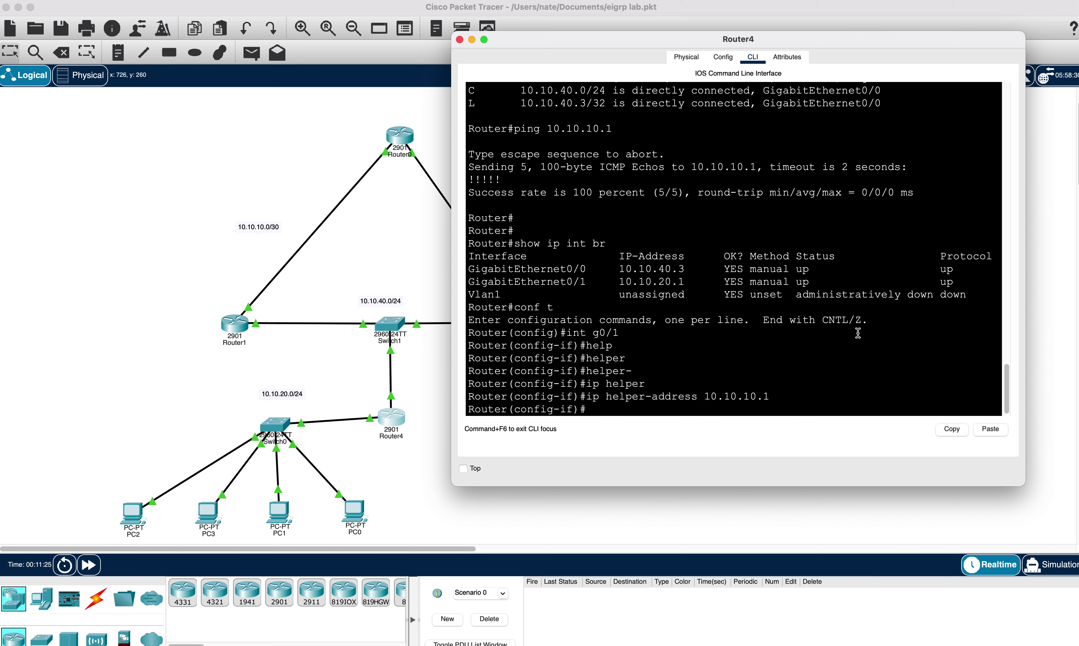
key(Return)
key(Return)
key(Return)
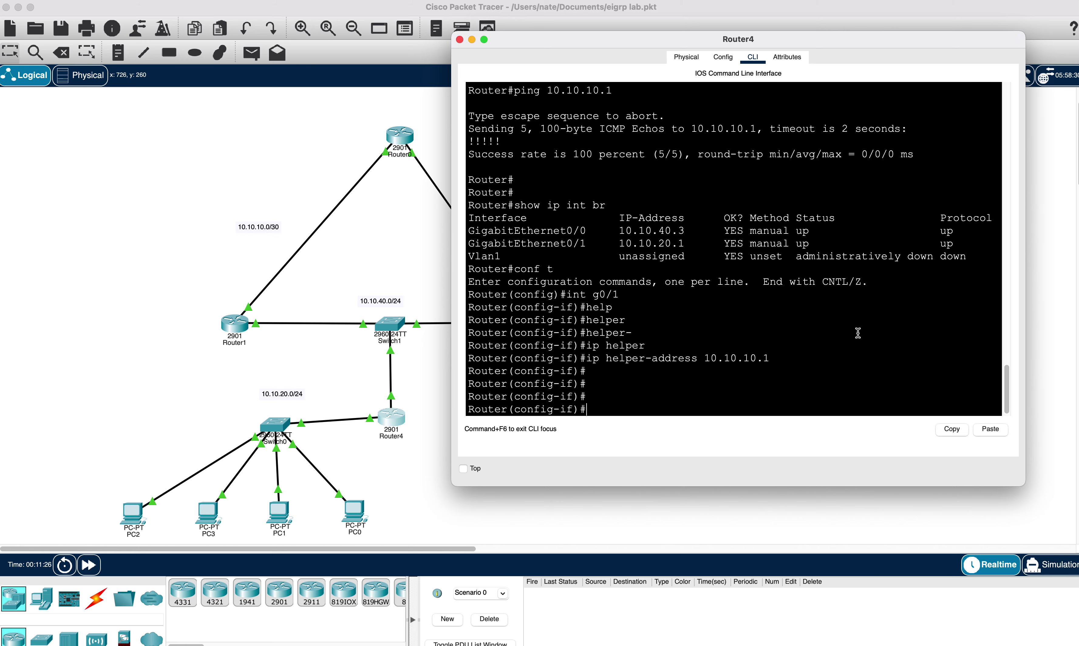
click(461, 42)
Step: Toggle PC0's FastEthernet0 from Static back to DHCP so it leases 10.10.20.26, then close PC0
click(353, 510)
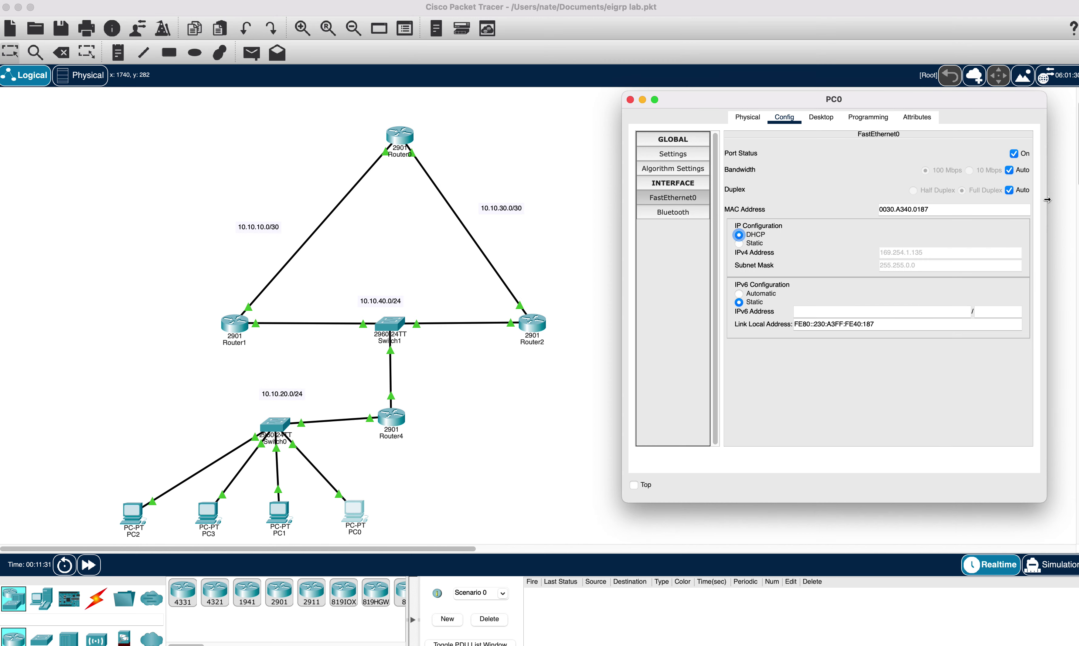
click(744, 244)
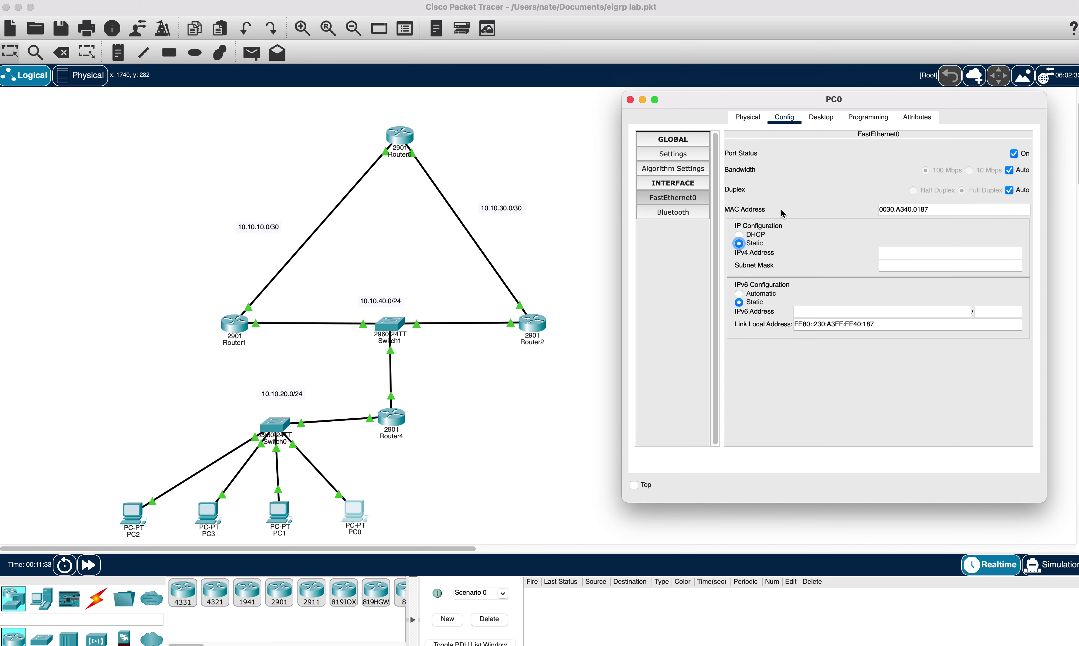
click(742, 235)
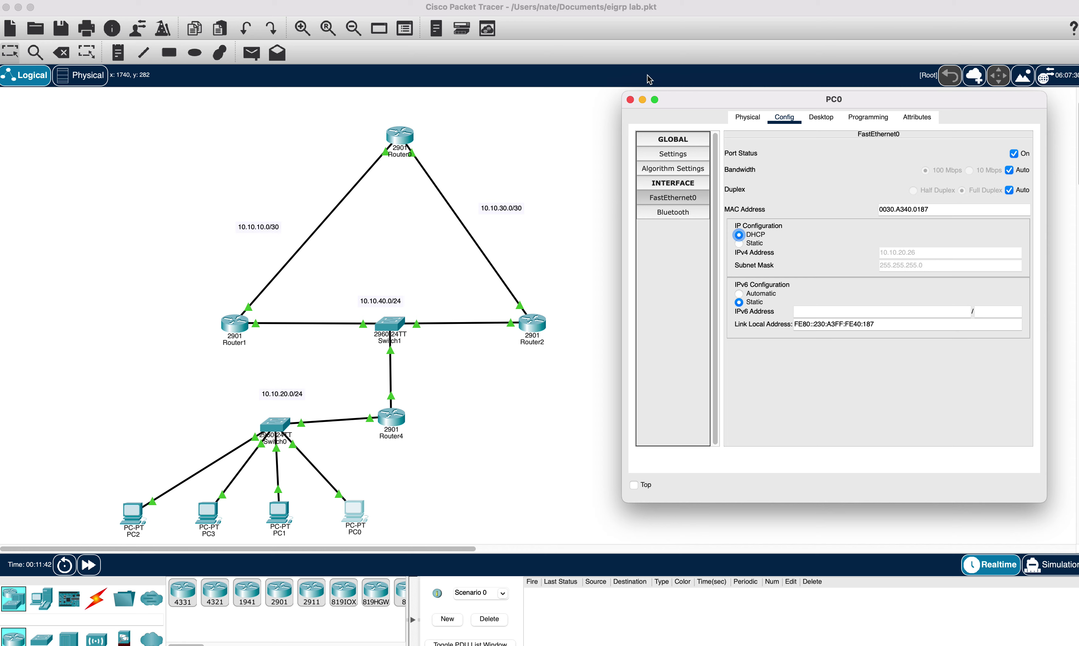
click(630, 101)
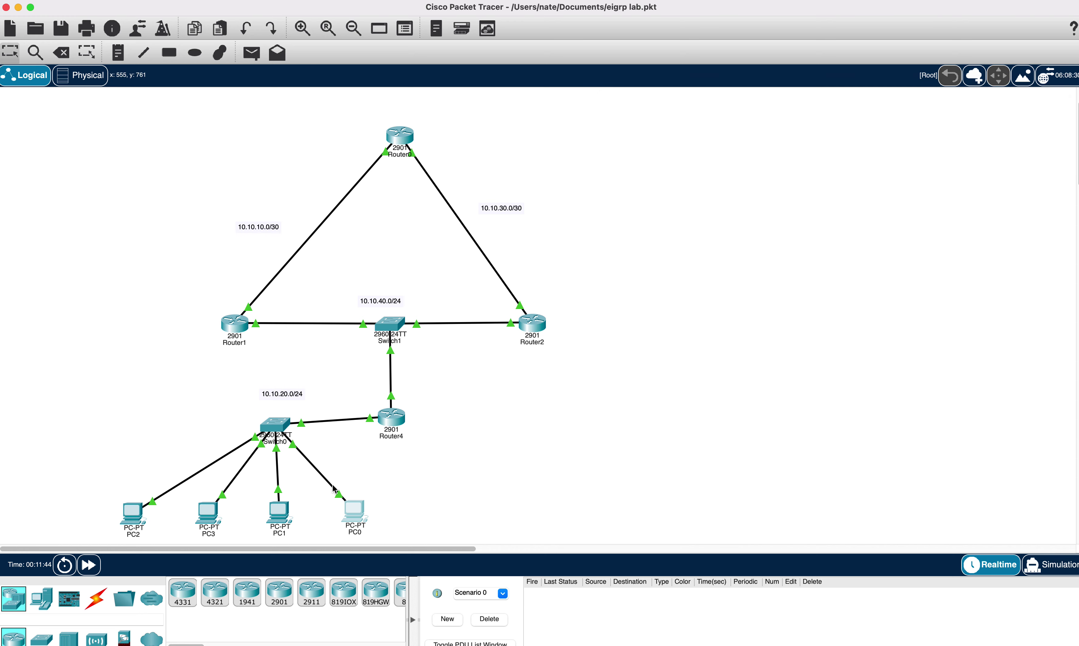
Step: Open PC1 and set its global gateway and DNS settings to DHCP
click(280, 512)
click(529, 144)
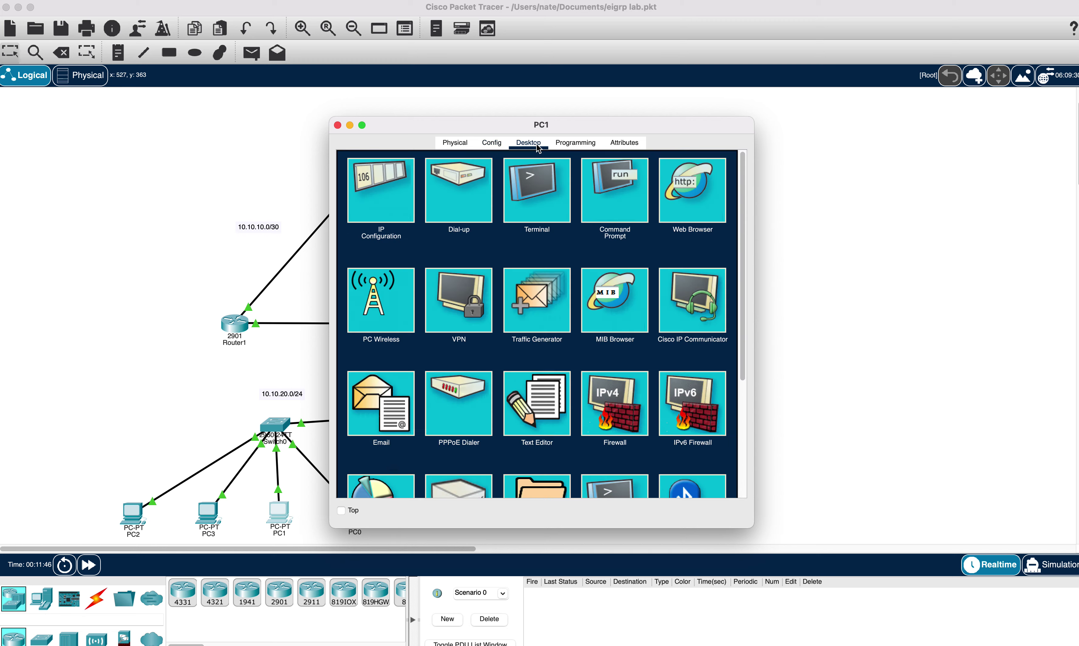
click(600, 197)
click(491, 142)
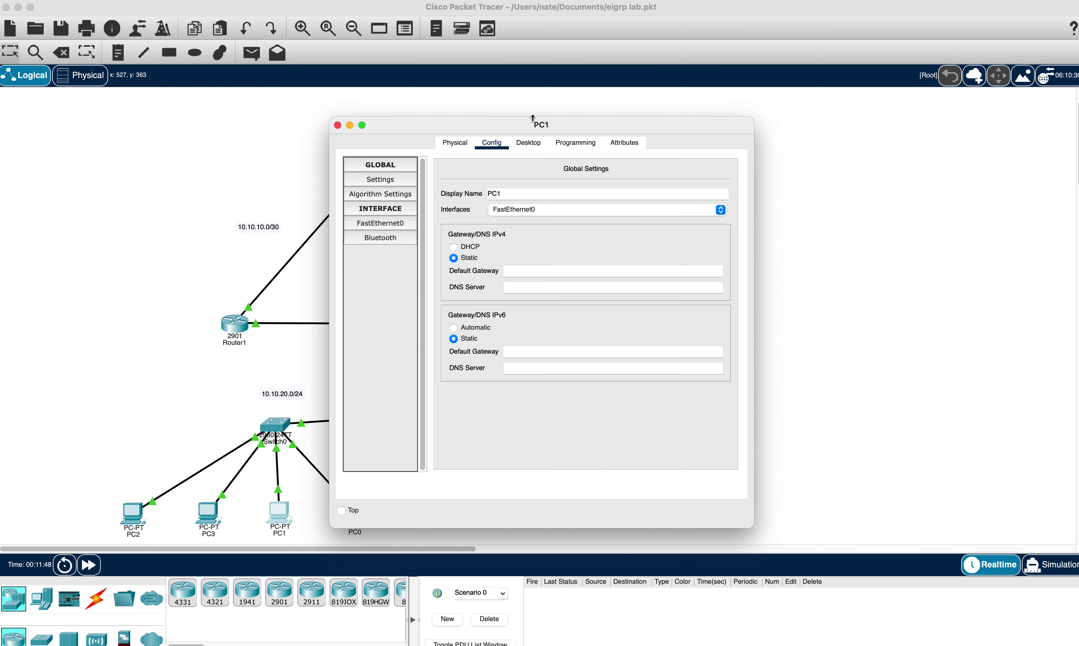
drag(535, 127, 490, 101)
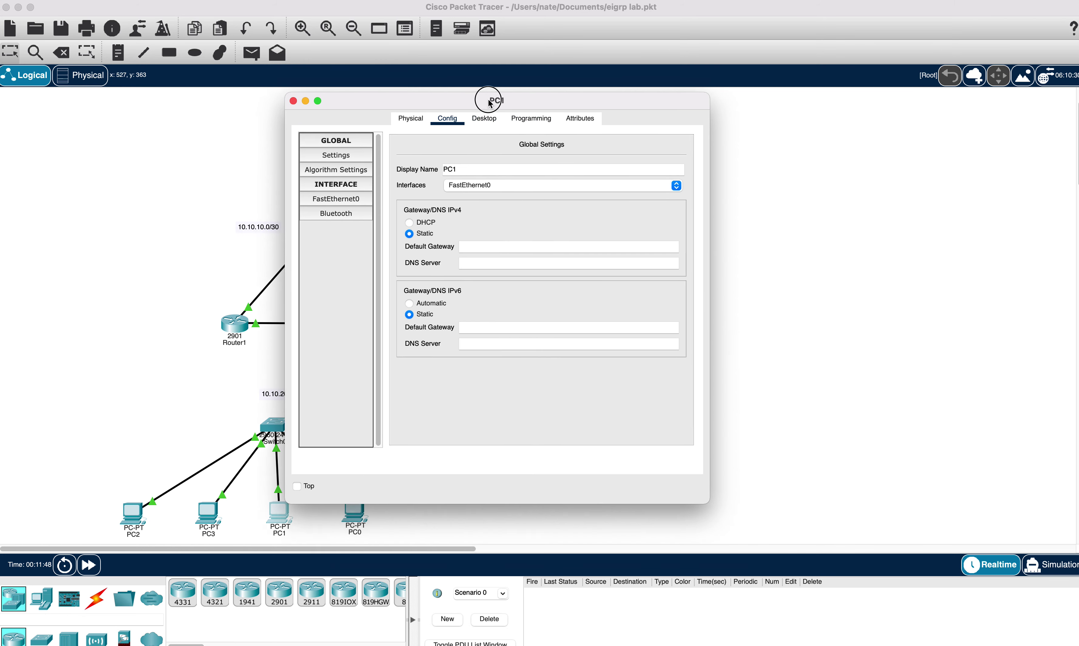
click(410, 222)
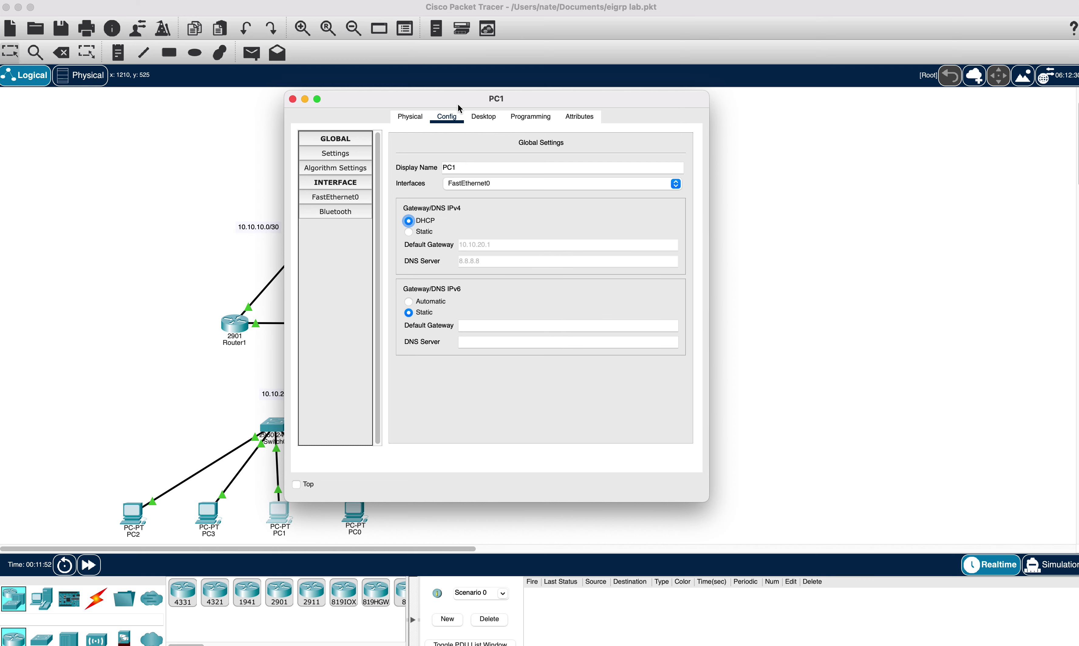
click(484, 119)
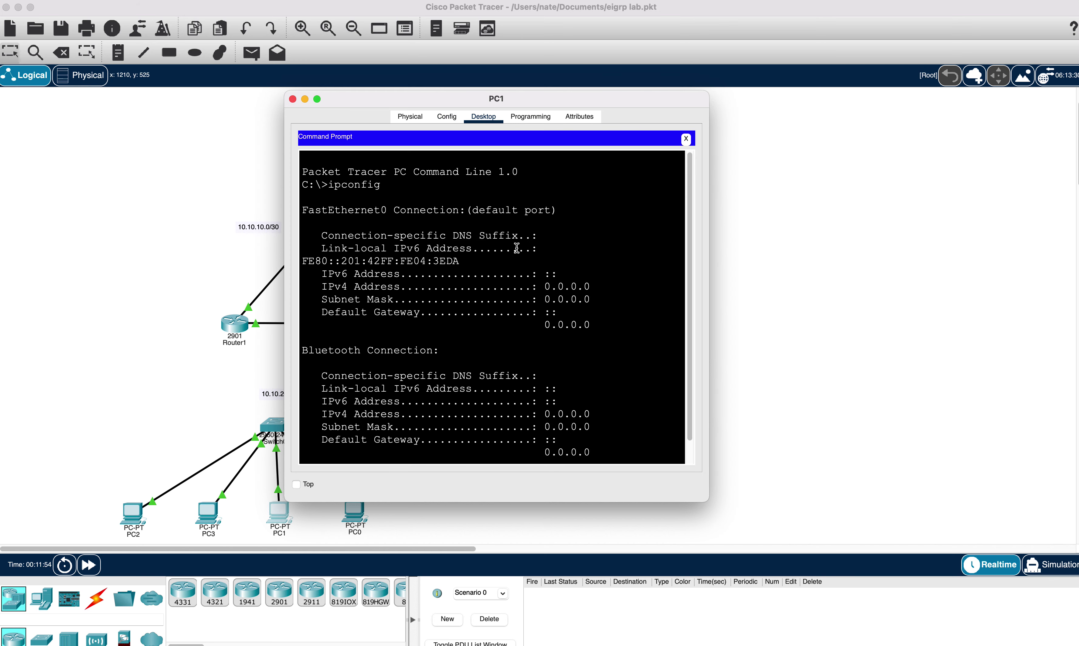
Step: Release PC1's address with ipconfig /release, then switch to Simulation mode
key(Return)
key(Return)
key(Return)
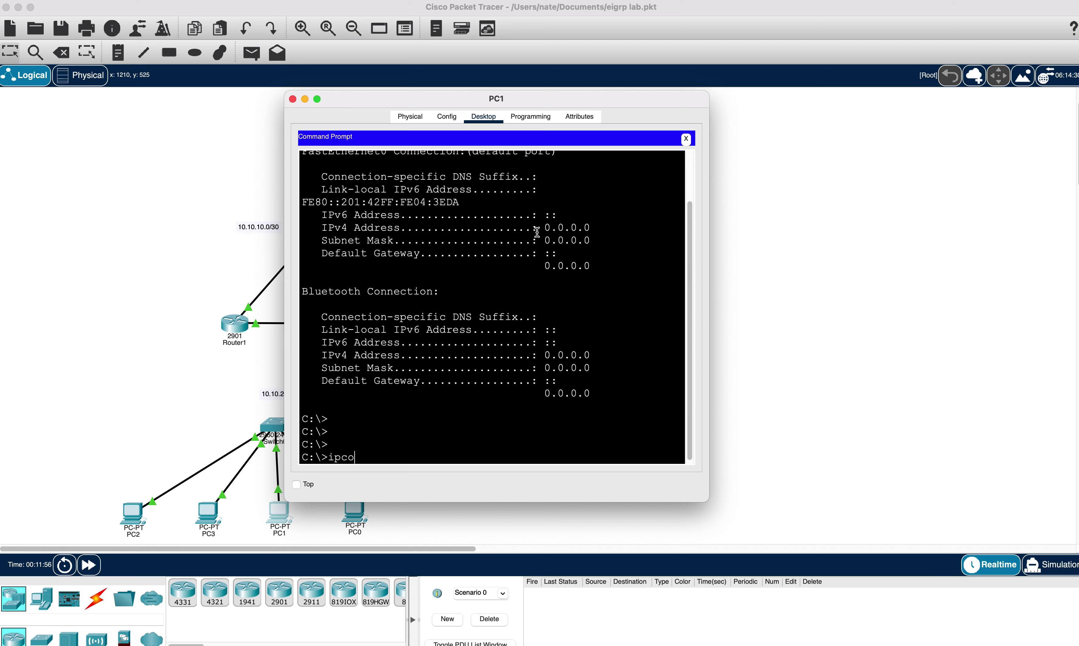
text(ipconif)
key(BackSpace)
key(BackSpace)
text(fig /release)
key(Return)
key(Return)
text(ipconfig)
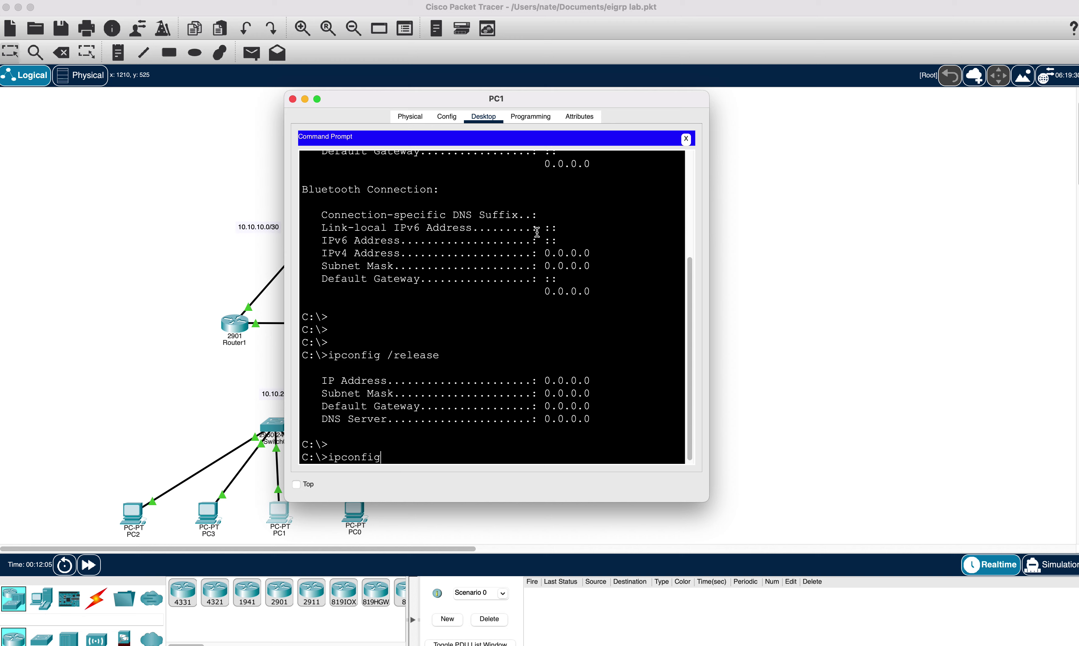
text( /renew)
click(878, 552)
key(shift+s)
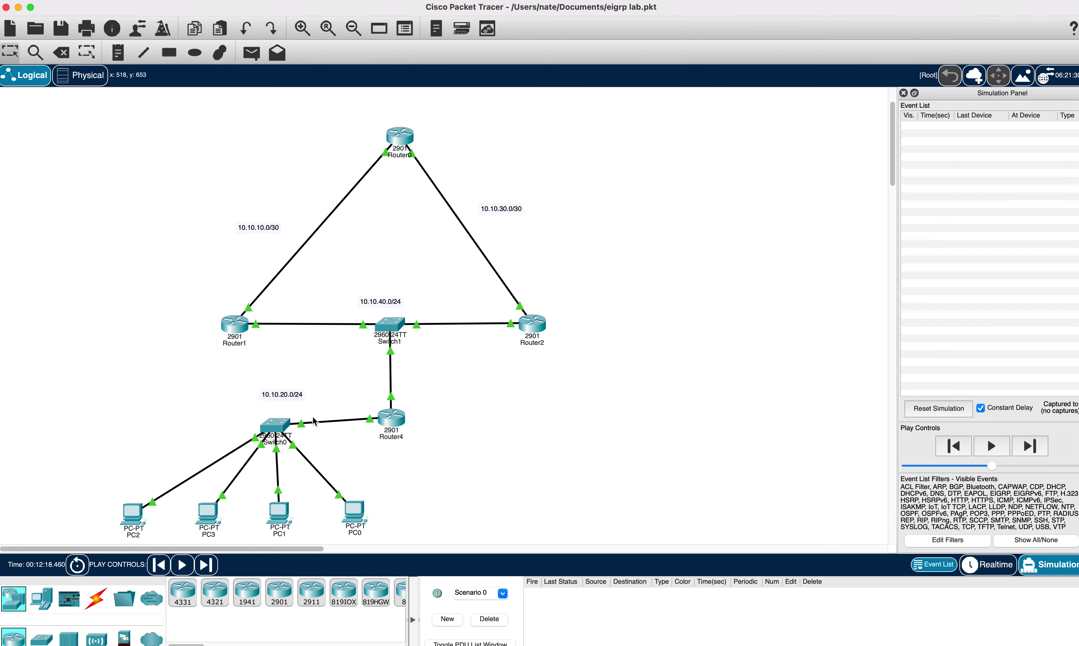
Step: Rerun ipconfig /renew on PC1 and move its window aside to watch the topology
click(279, 512)
key(Return)
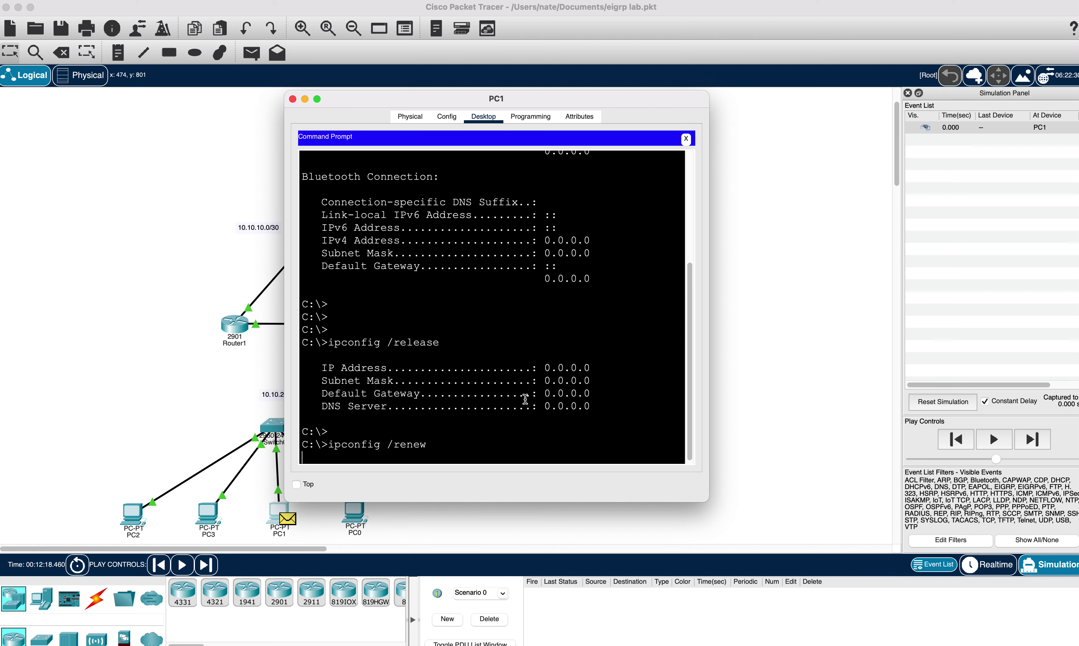
drag(506, 102, 857, 102)
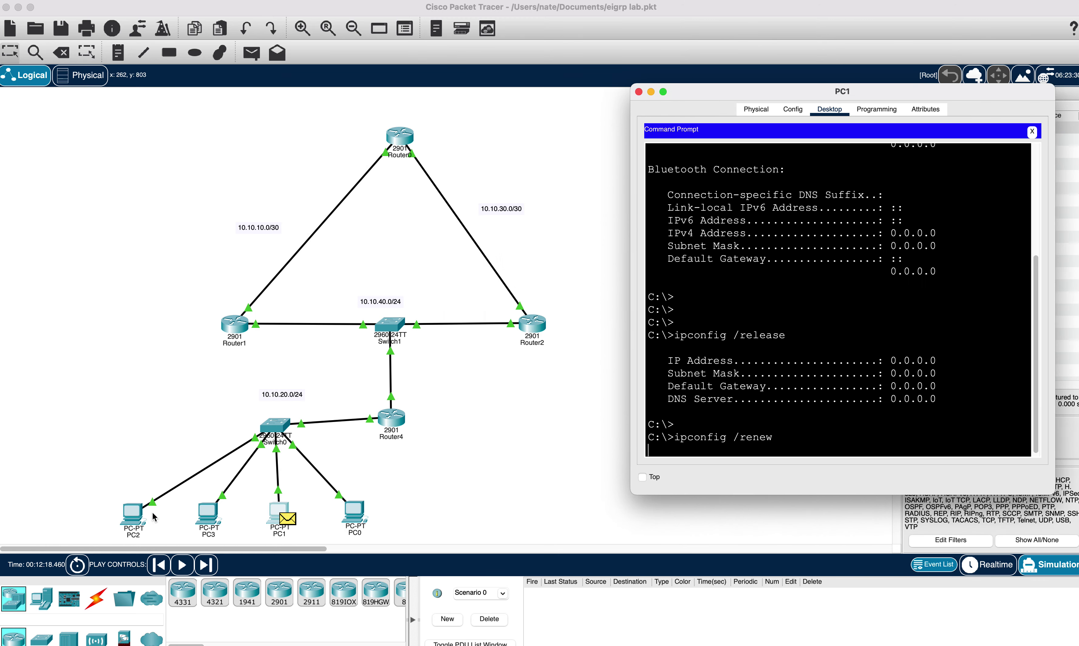
click(206, 565)
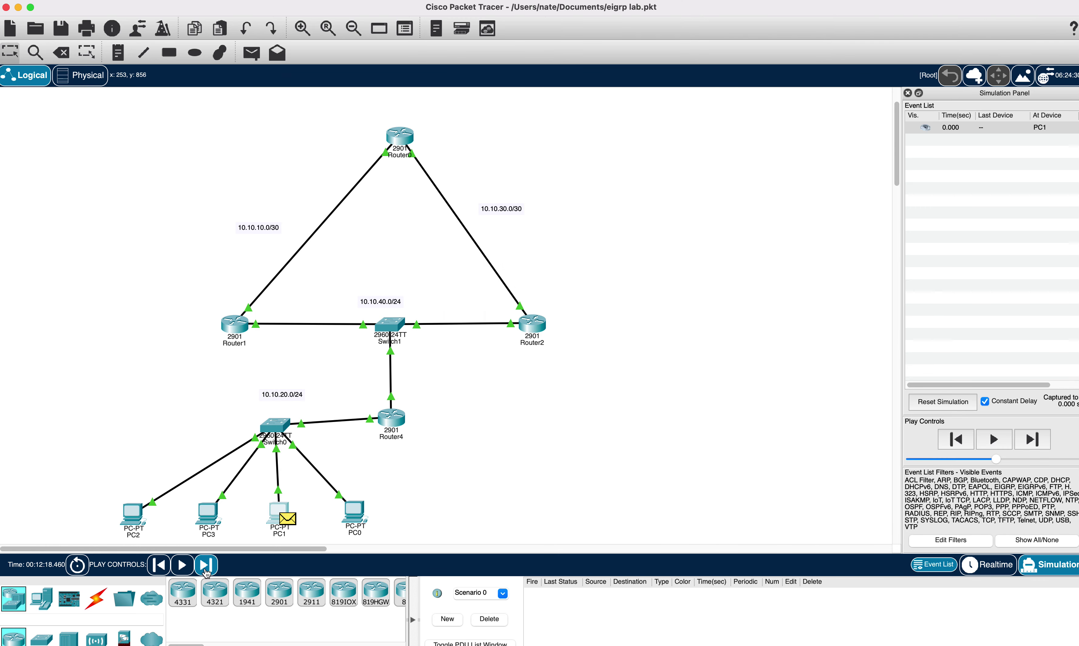
Step: Step the DHCP packets from Router4 via Switch1 and Router1 to Router0, then return to Realtime
click(204, 570)
click(204, 571)
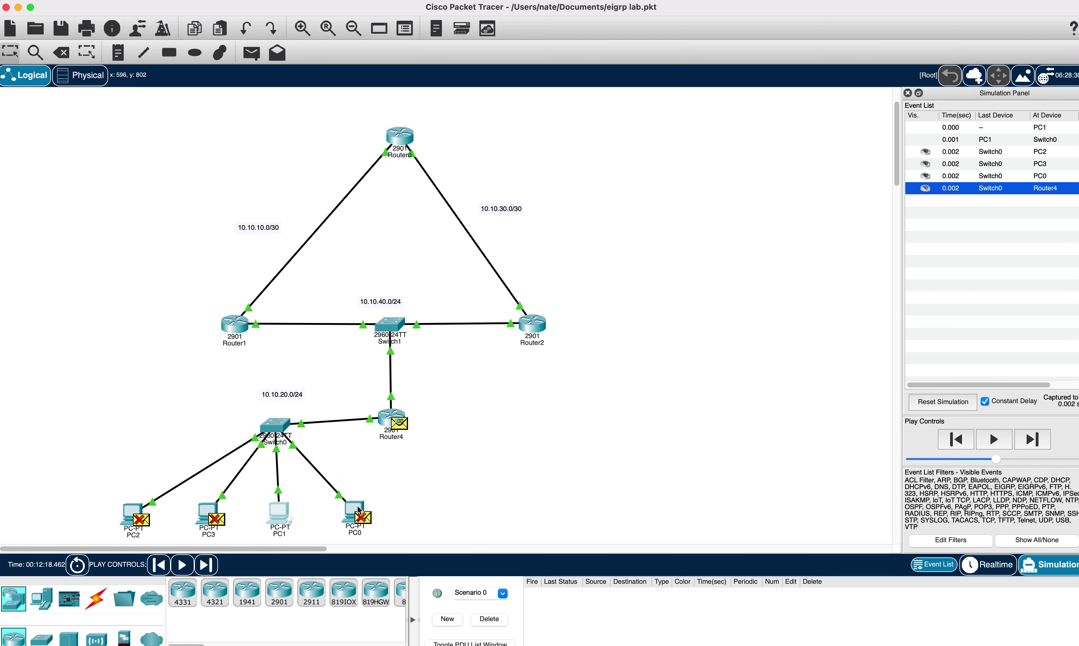
click(208, 565)
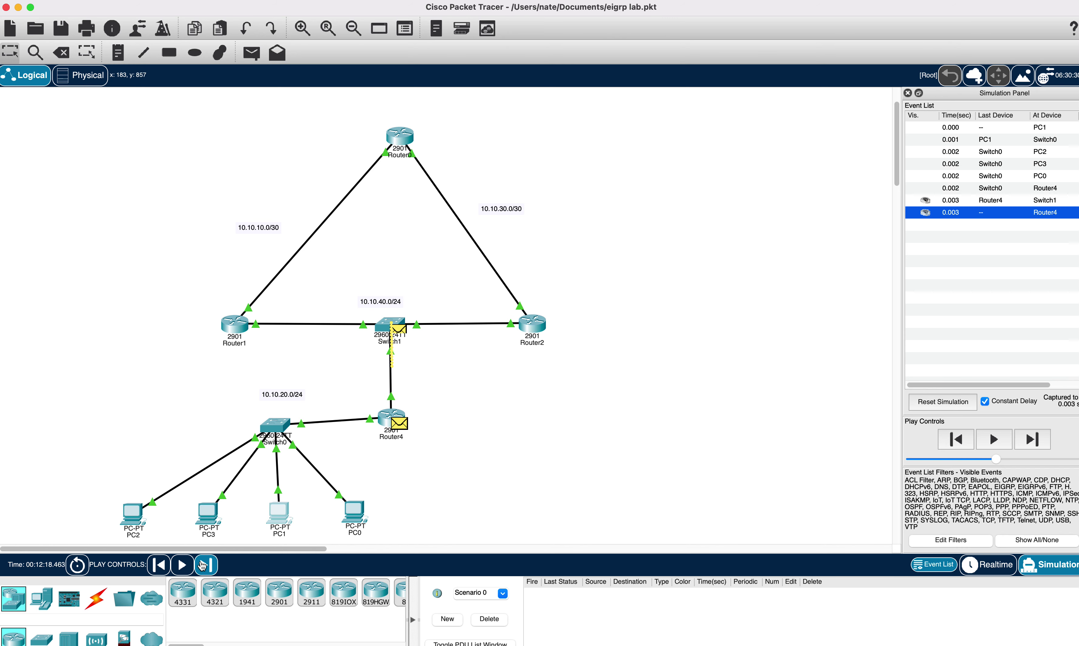
click(203, 565)
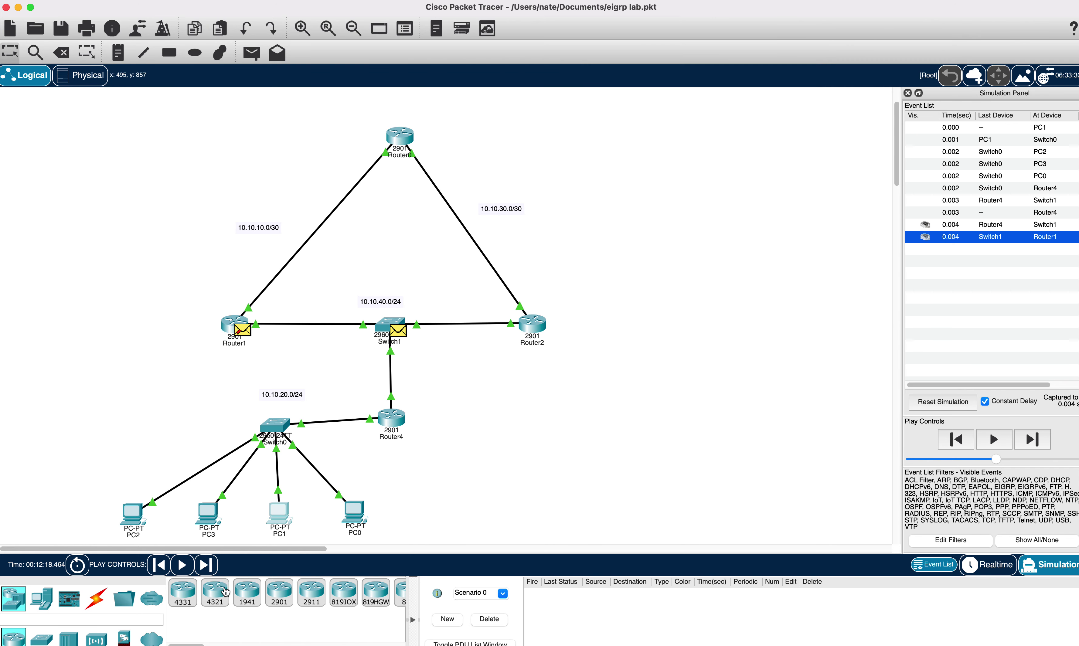
click(213, 571)
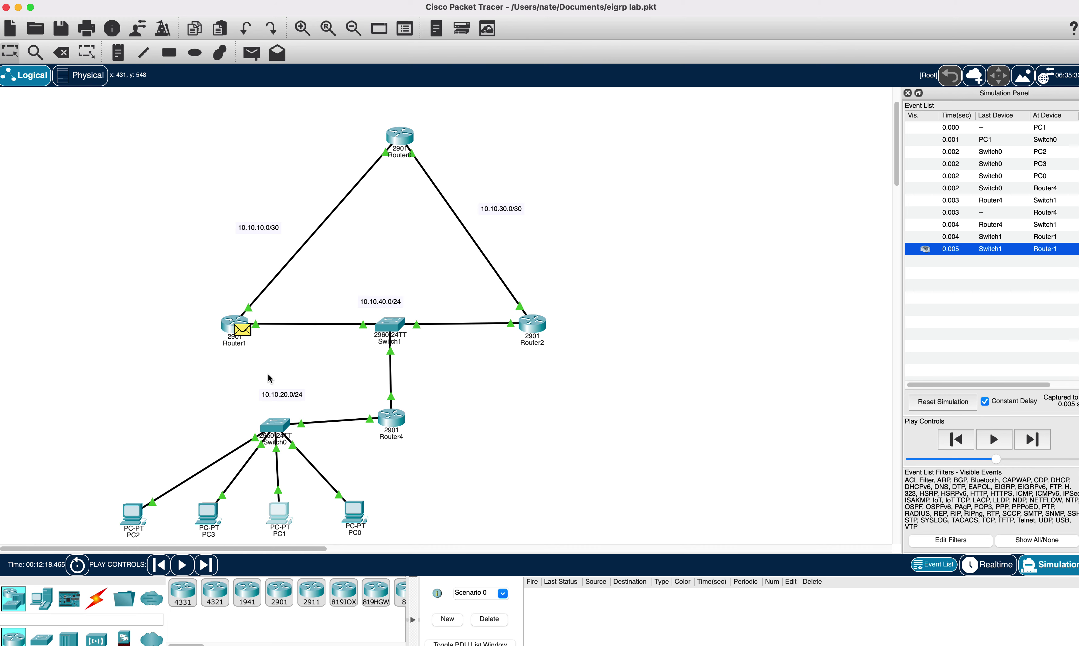
click(206, 564)
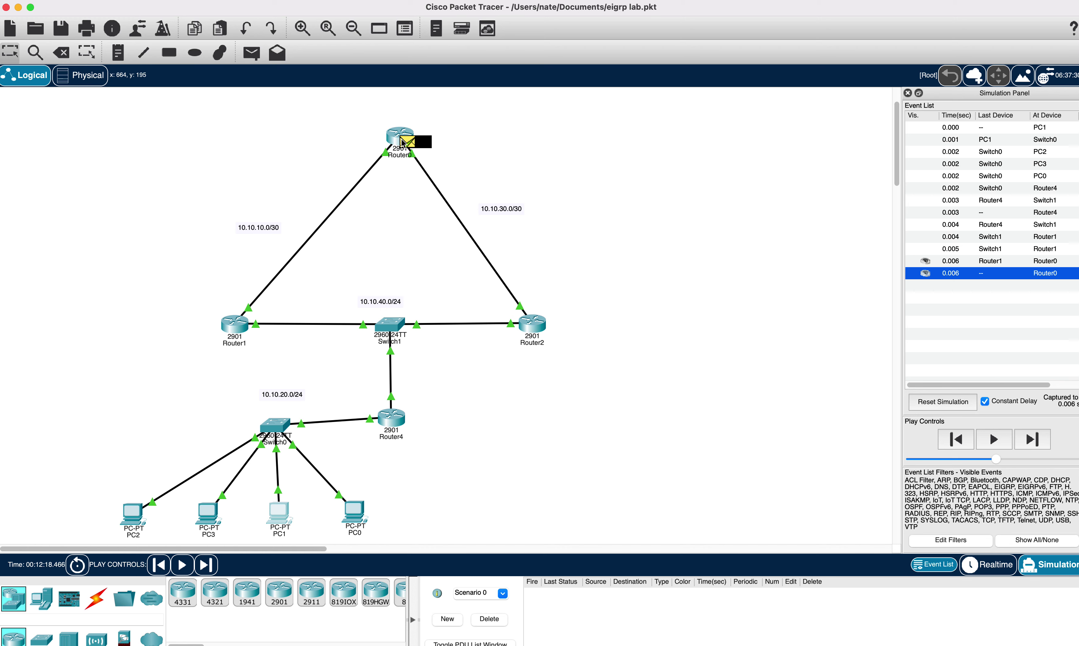
mouse_move(407, 145)
click(989, 564)
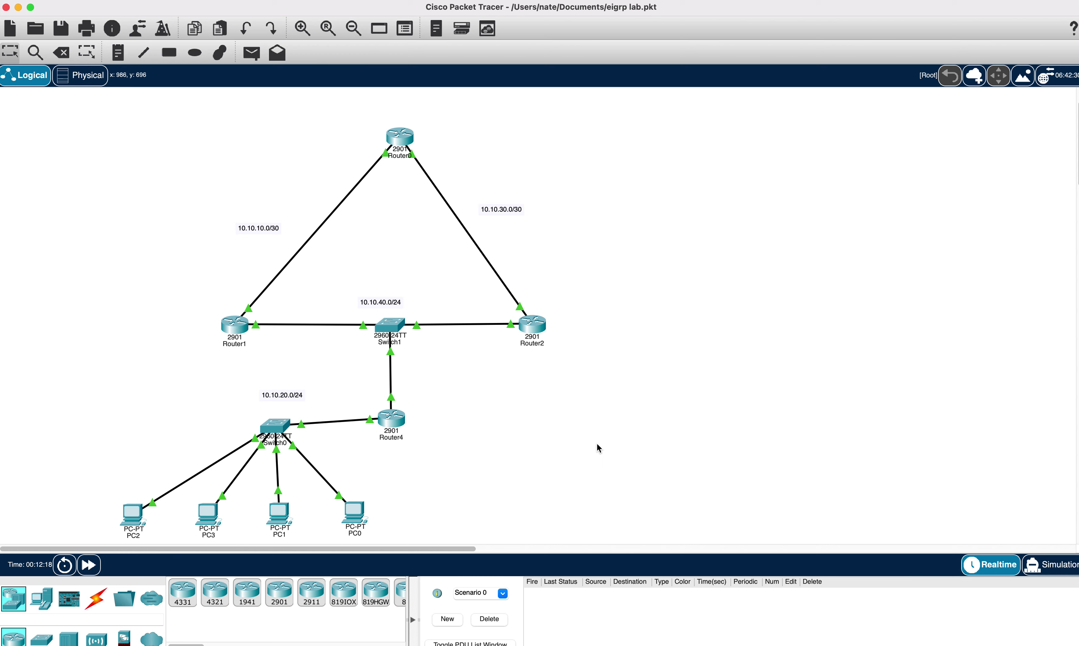